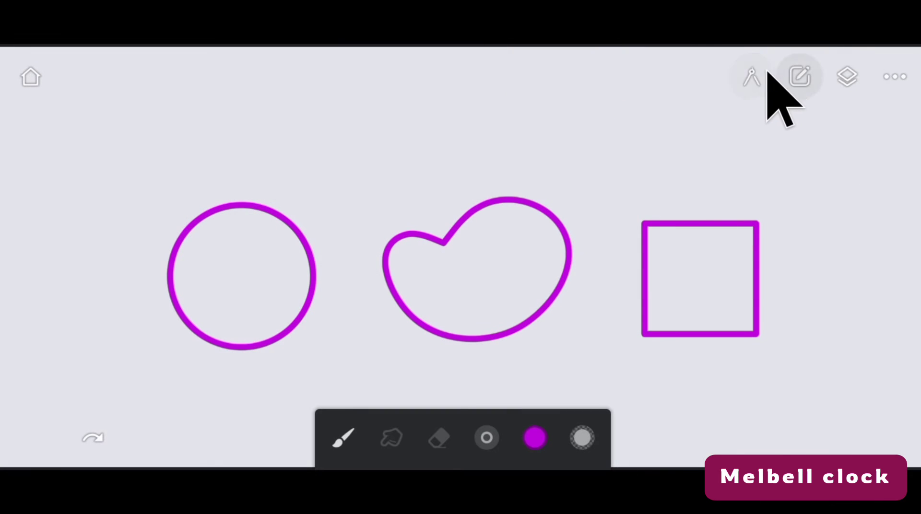
# Step: Use the Fill tool to fill the circle, the heart-like shape and the square with solid magenta
pyautogui.click(751, 76)
pyautogui.click(623, 146)
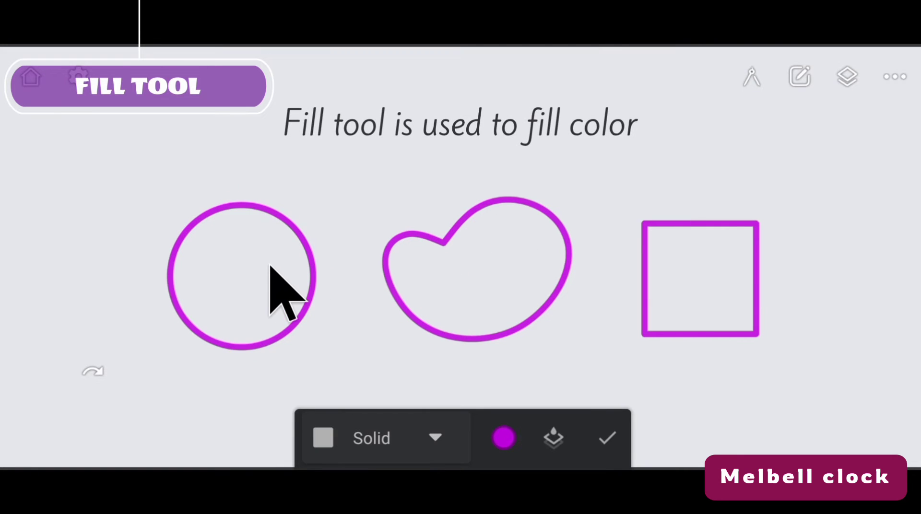
pyautogui.click(261, 267)
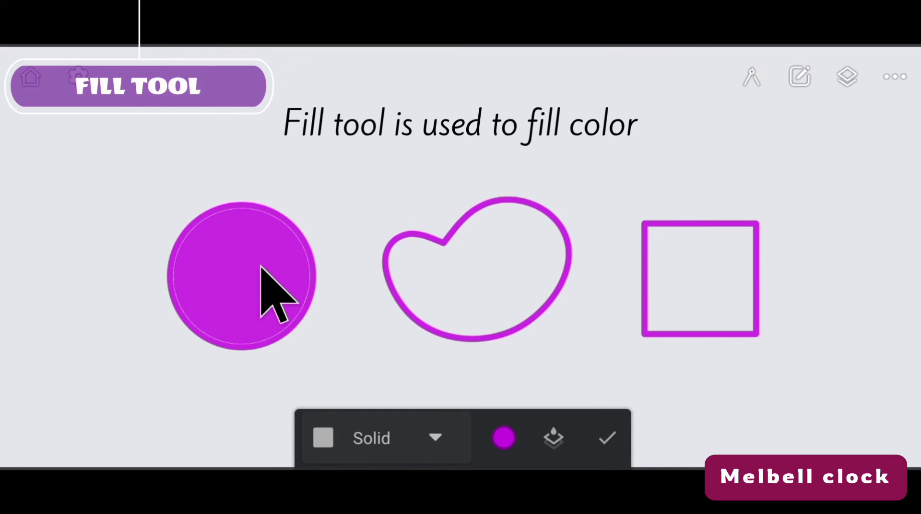
pyautogui.click(480, 267)
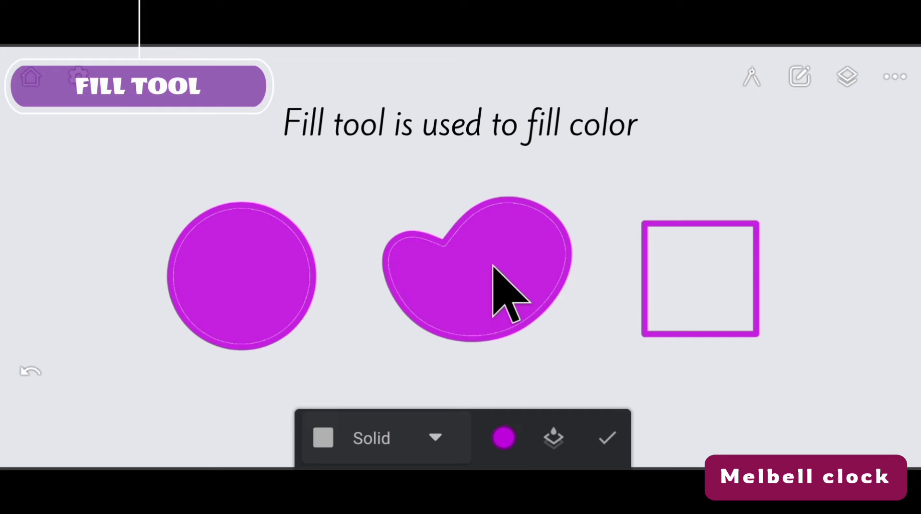
pyautogui.click(715, 289)
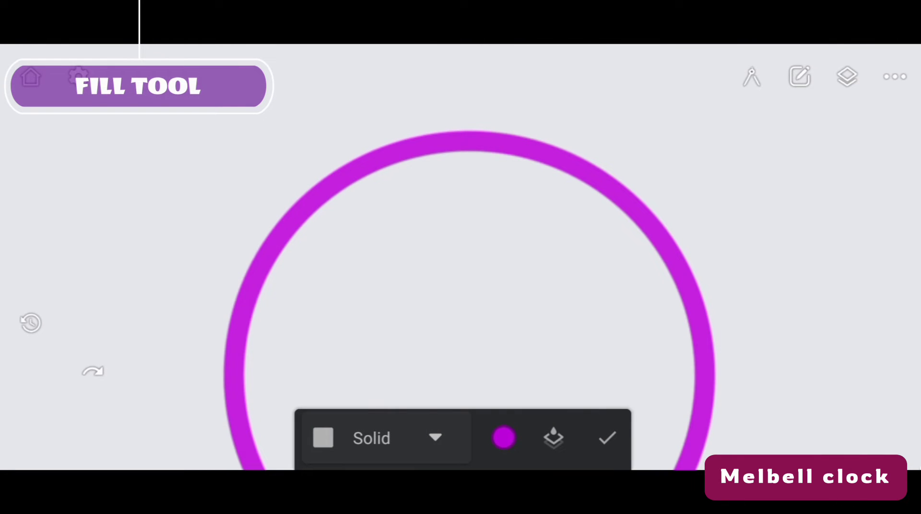
# Step: Undo a plain fill of the circle and refill it with magenta, stretching the fill outward until it closes the gap at the outline
pyautogui.click(480, 309)
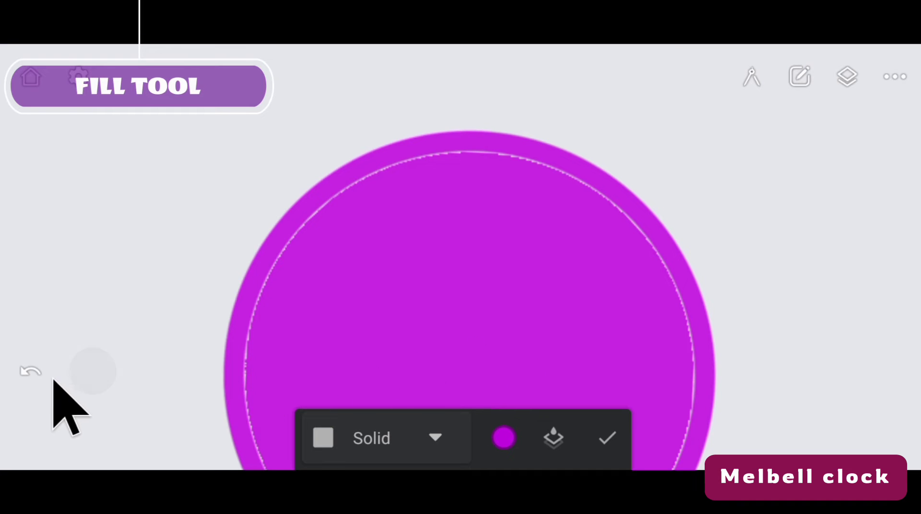
pyautogui.click(31, 372)
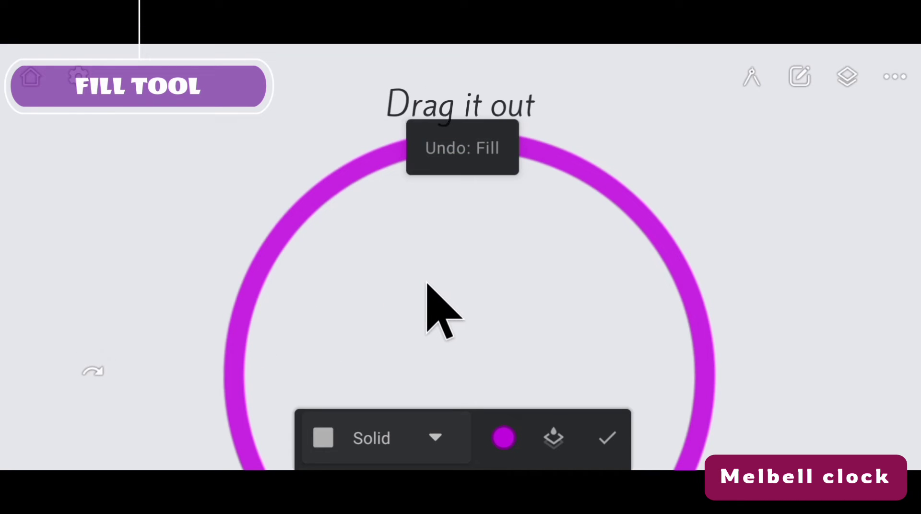
pyautogui.moveTo(437, 282); pyautogui.dragTo(913, 144)
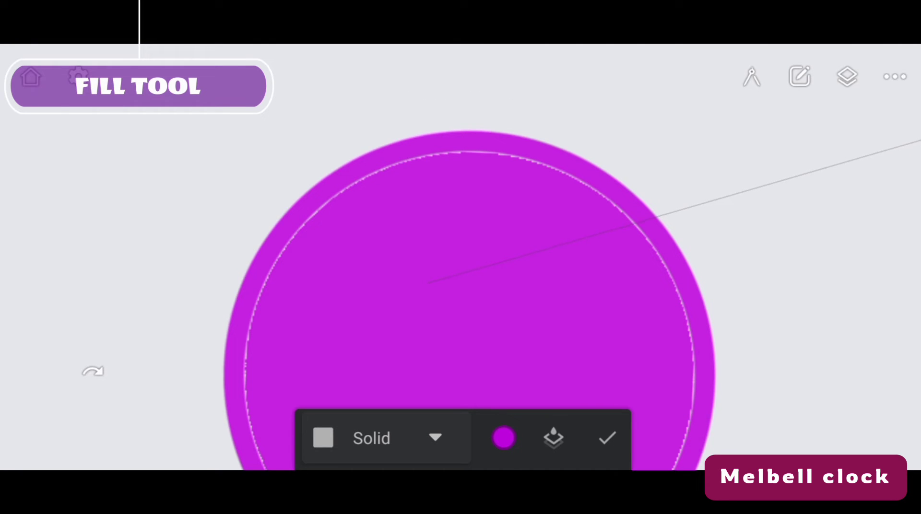
pyautogui.scroll(5, 510, 467)
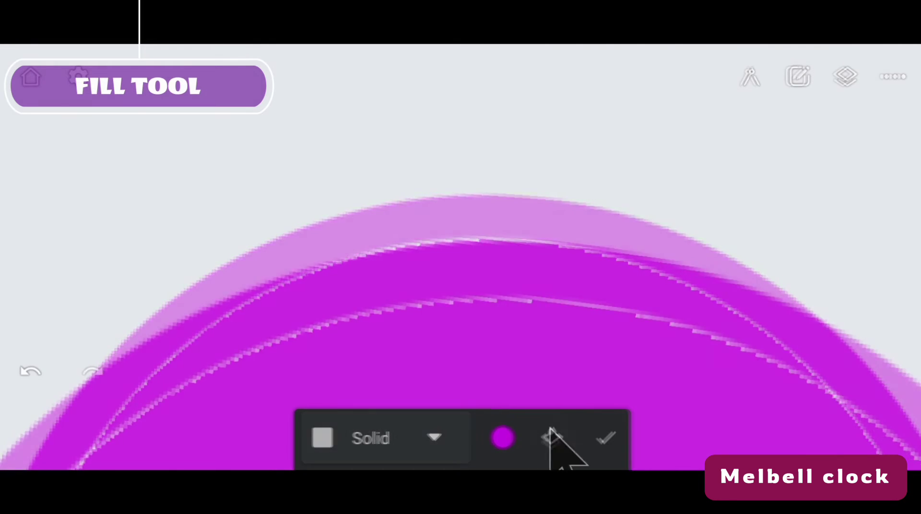
pyautogui.moveTo(459, 298)
pyautogui.mouseDown()
pyautogui.moveTo(668, 307)
pyautogui.moveTo(816, 331)
pyautogui.moveTo(918, 394)
pyautogui.mouseUp()
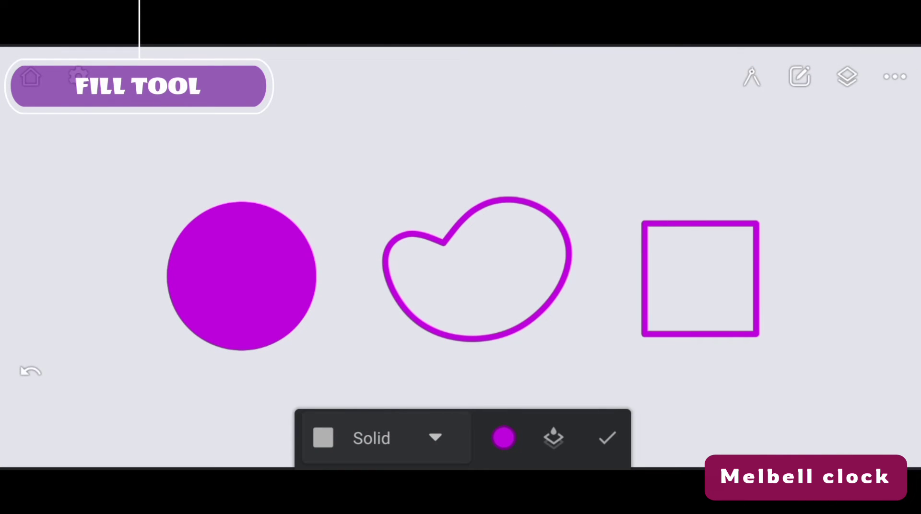
# Step: Select the insides of the heart-like shape and the square with the Wand selection tool
pyautogui.click(799, 76)
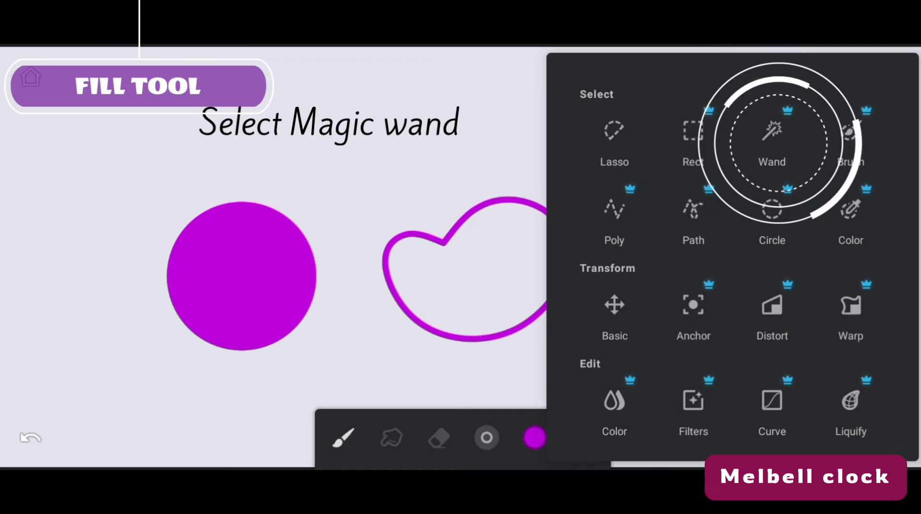
pyautogui.click(770, 136)
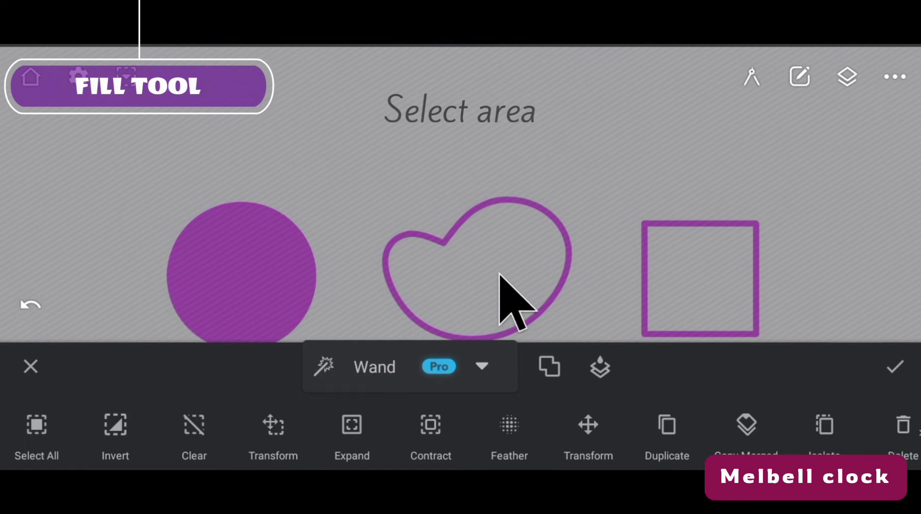
pyautogui.click(499, 263)
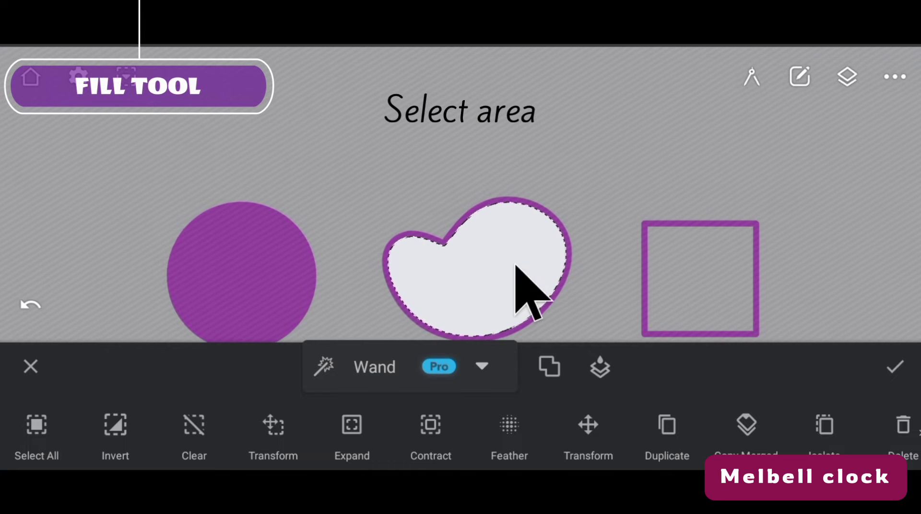
pyautogui.click(714, 306)
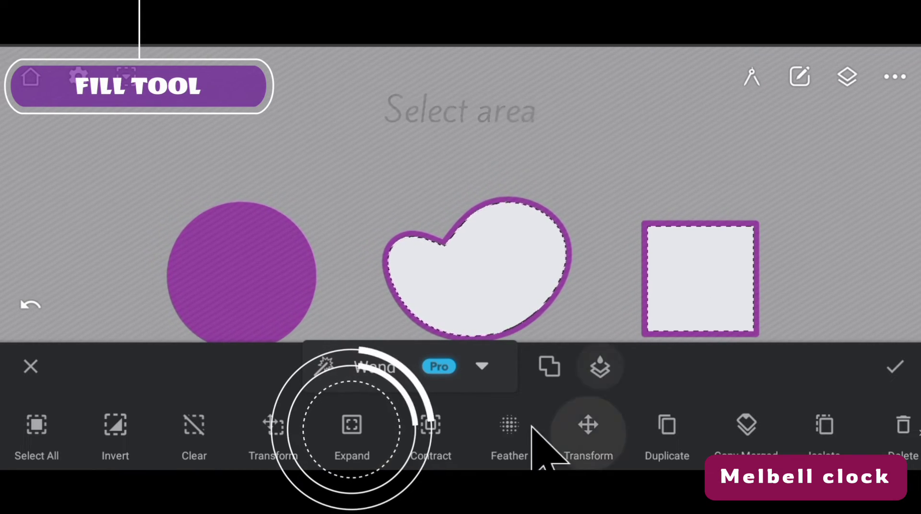
# Step: Expand the selection by 50% so it reaches into the outlines, and accept the selection
pyautogui.click(350, 445)
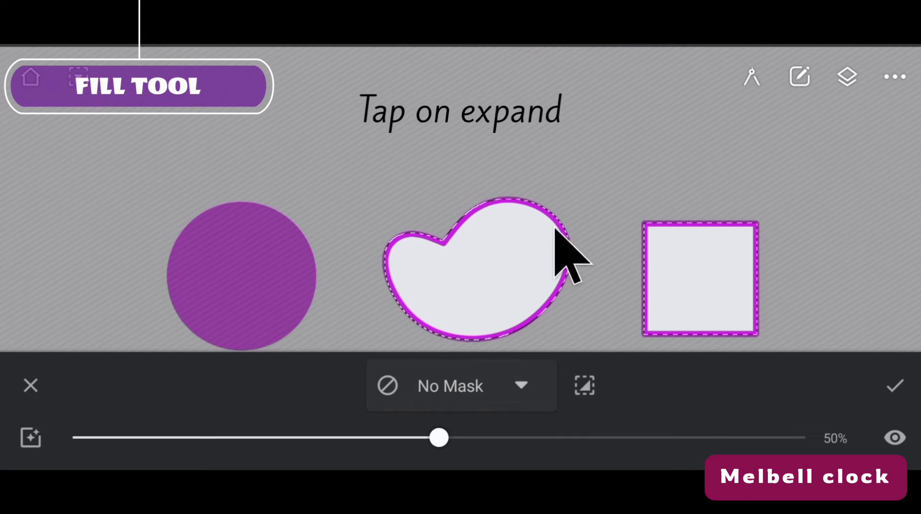
pyautogui.click(898, 385)
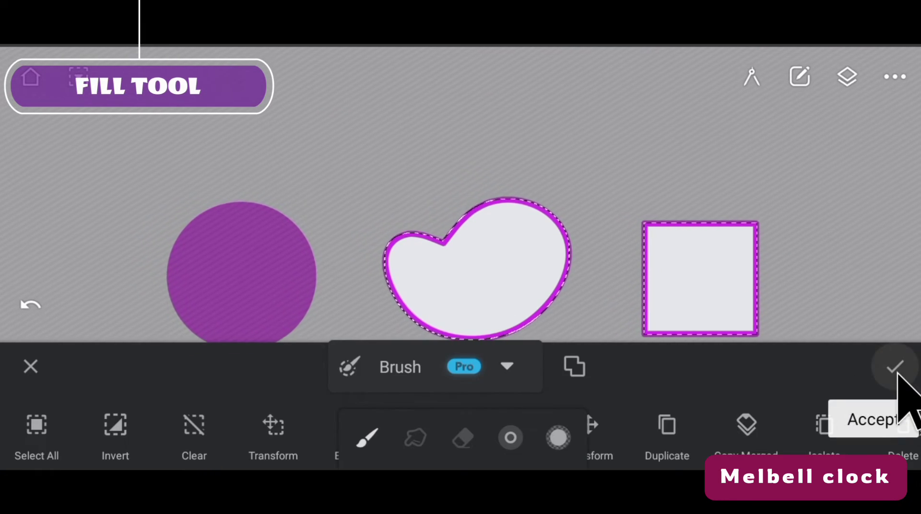
pyautogui.click(895, 368)
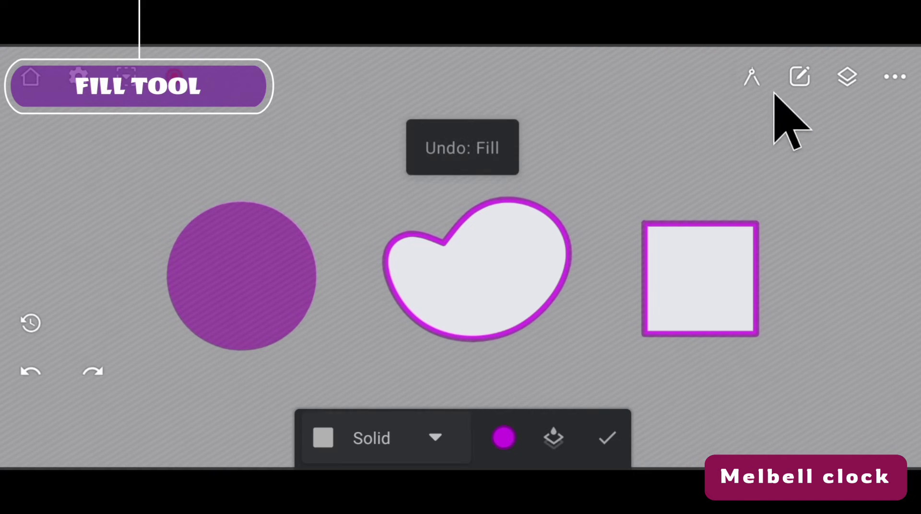
# Step: Fill the selected heart-like area with solid magenta on a new layer and merge that layer into the one below
pyautogui.click(848, 79)
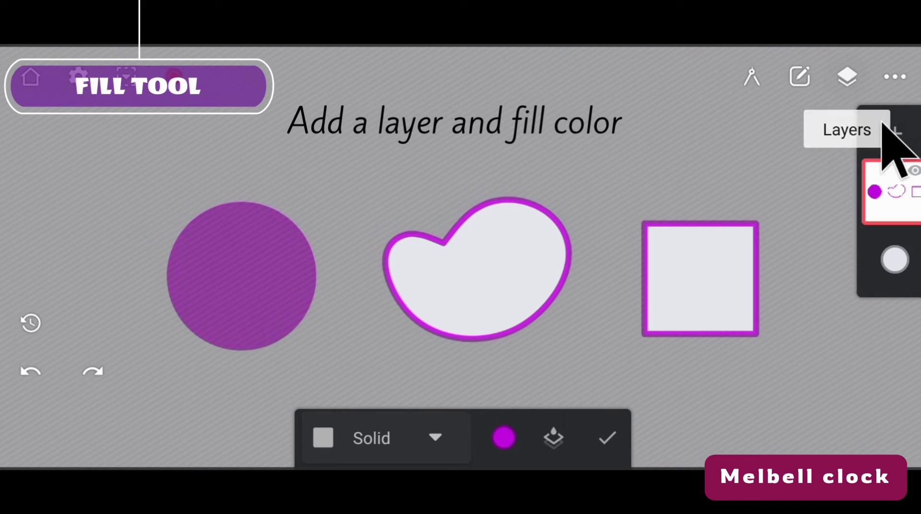
pyautogui.click(896, 135)
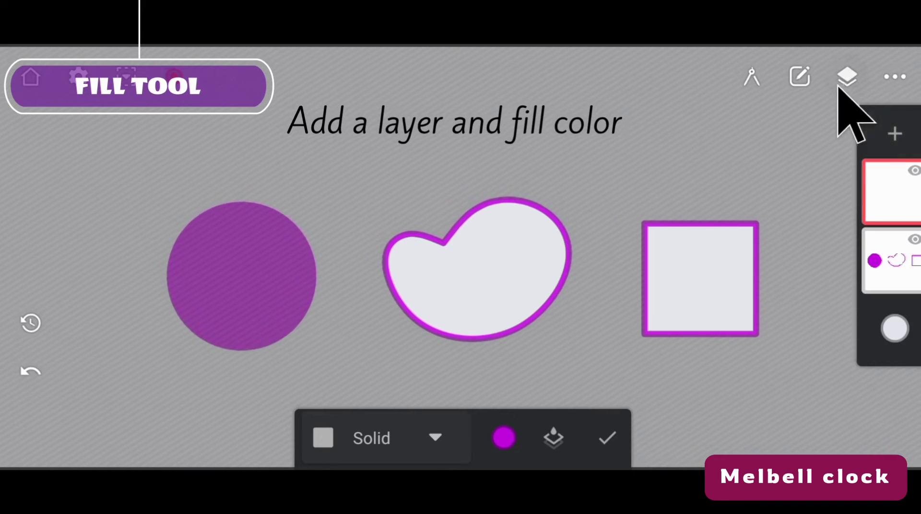
pyautogui.click(848, 78)
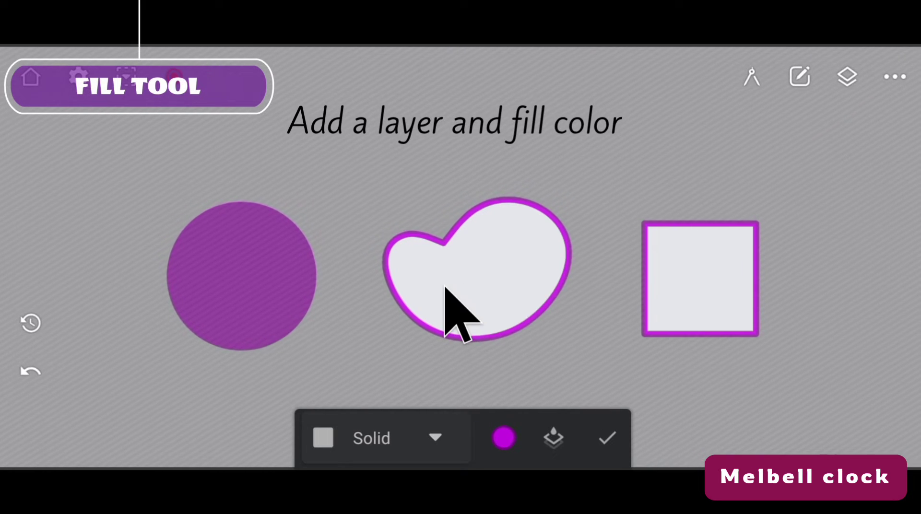
pyautogui.click(567, 287)
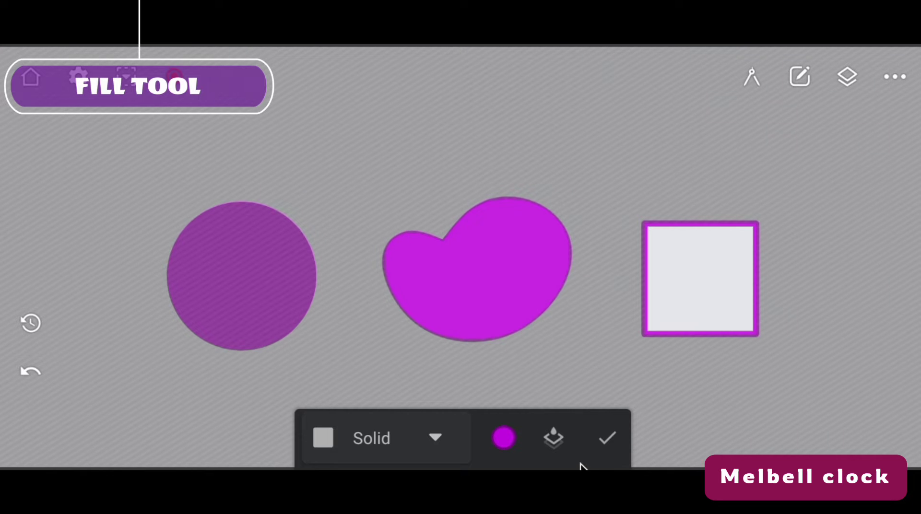
pyautogui.click(606, 439)
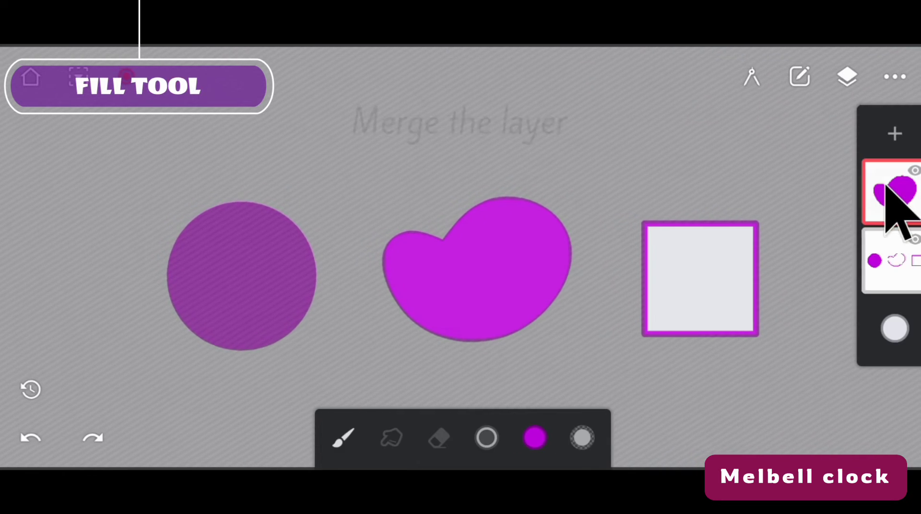
pyautogui.click(899, 192)
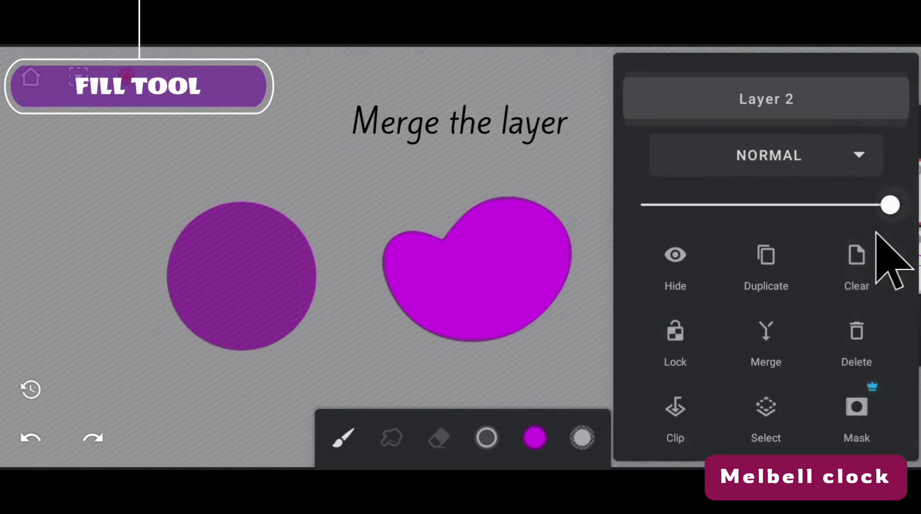
pyautogui.click(766, 341)
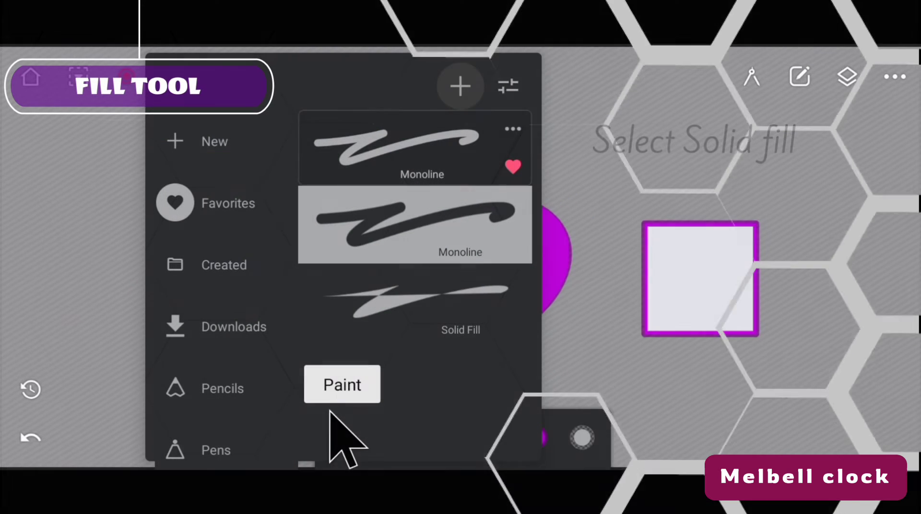
# Step: Choose the Solid Fill brush from the favorites and paint magenta over the selected square area
pyautogui.click(424, 295)
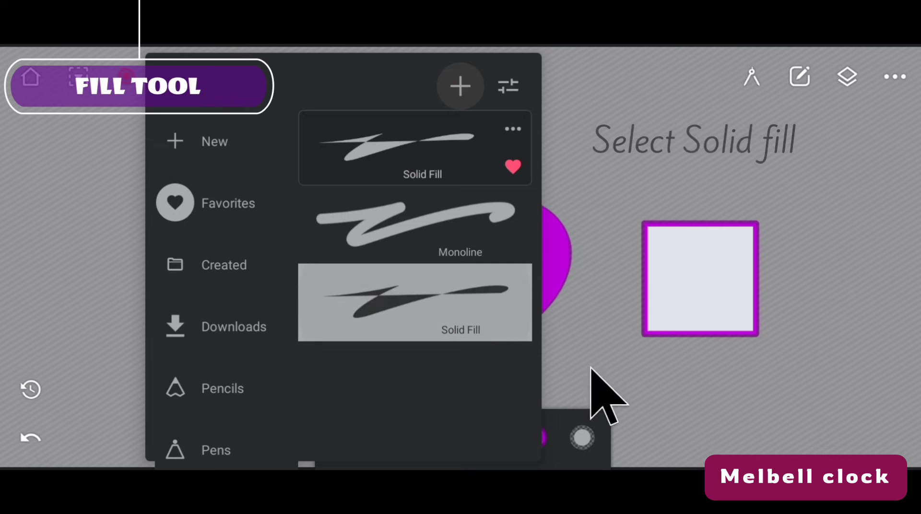
pyautogui.click(648, 403)
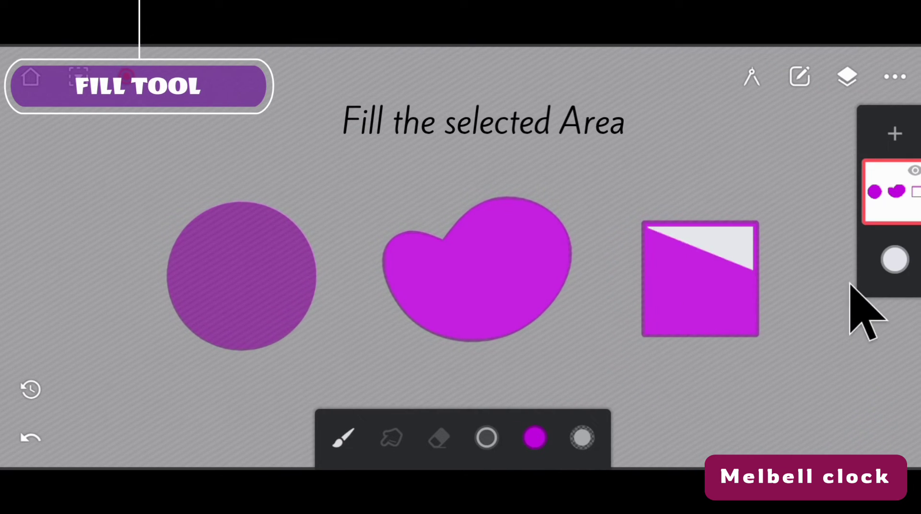
pyautogui.click(848, 82)
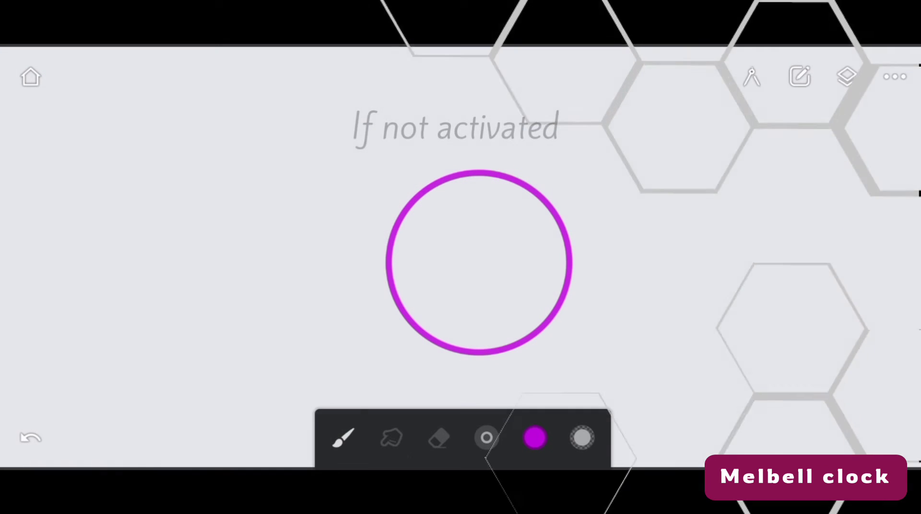
# Step: Add an empty layer above the circle, and try filling the circle on it with solid magenta before undoing that fill
pyautogui.click(847, 76)
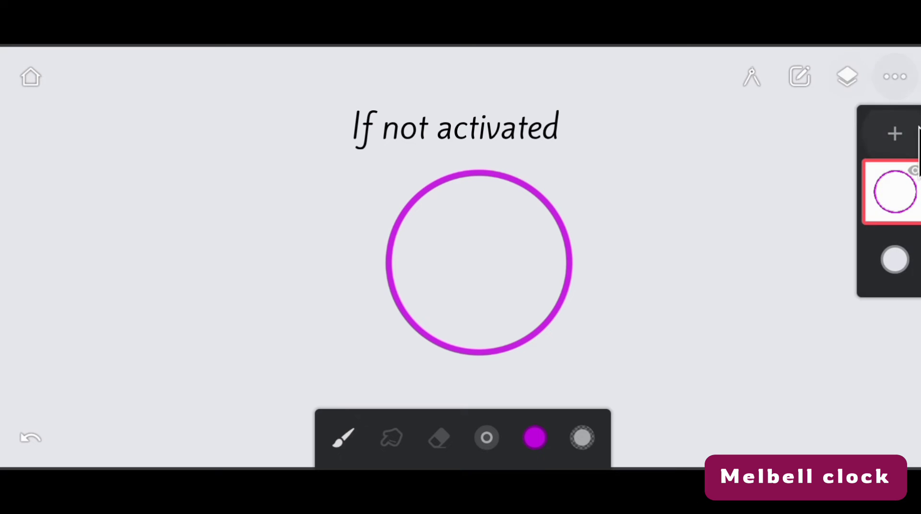
pyautogui.click(895, 131)
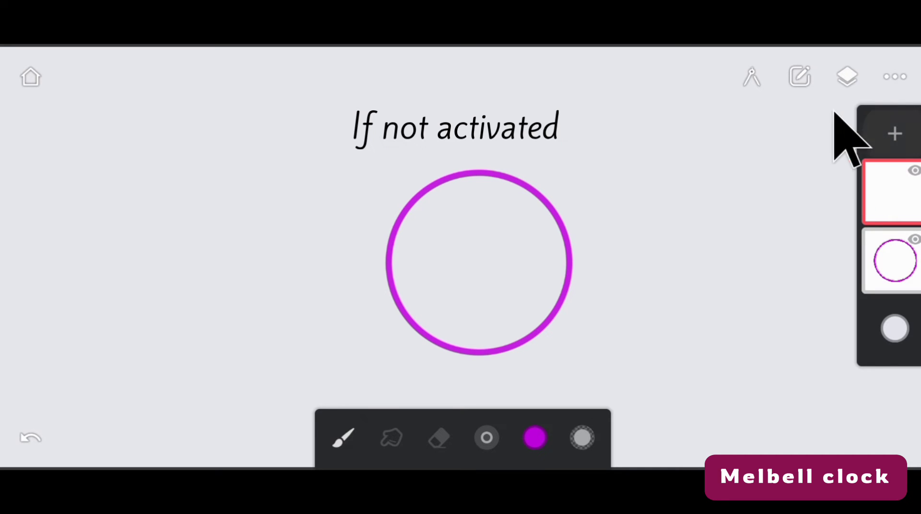
pyautogui.click(751, 77)
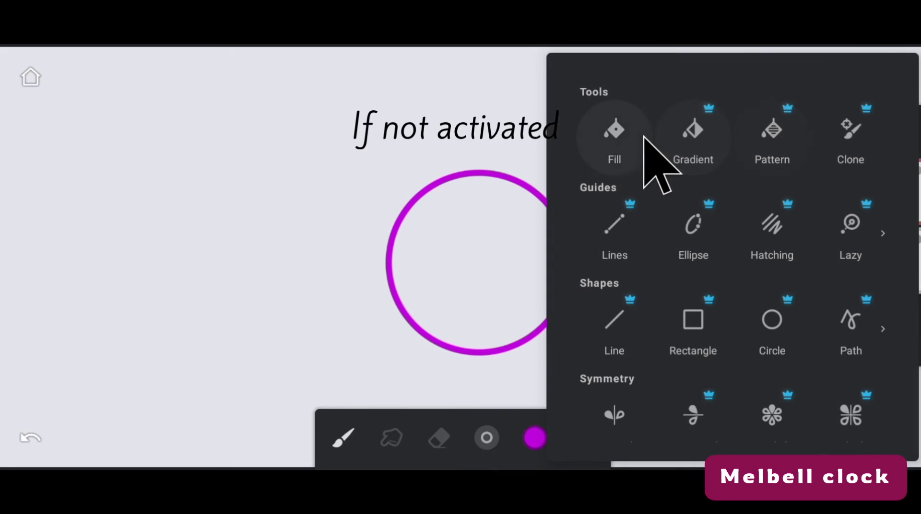
pyautogui.click(615, 132)
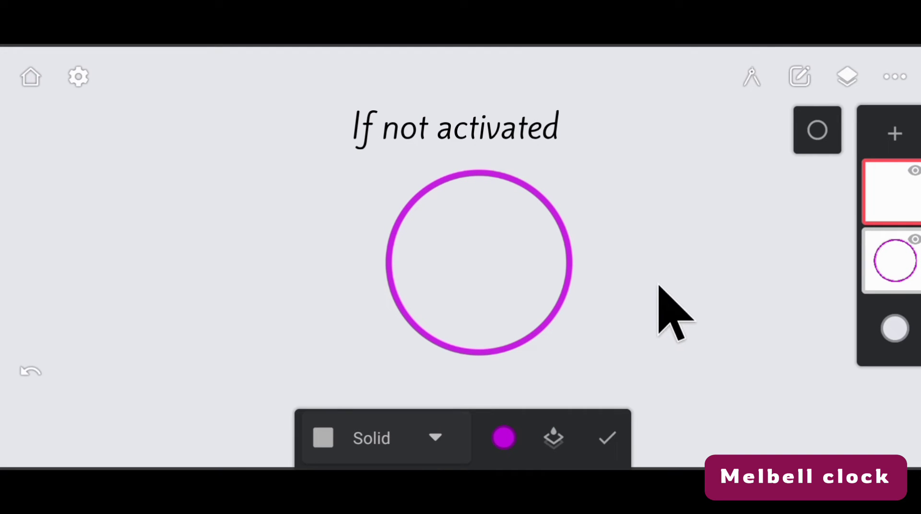
pyautogui.click(501, 271)
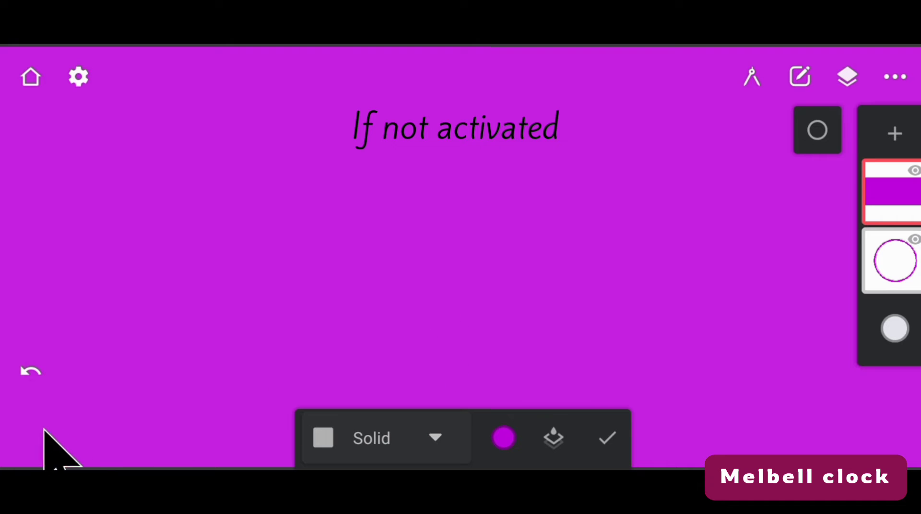
pyautogui.click(39, 371)
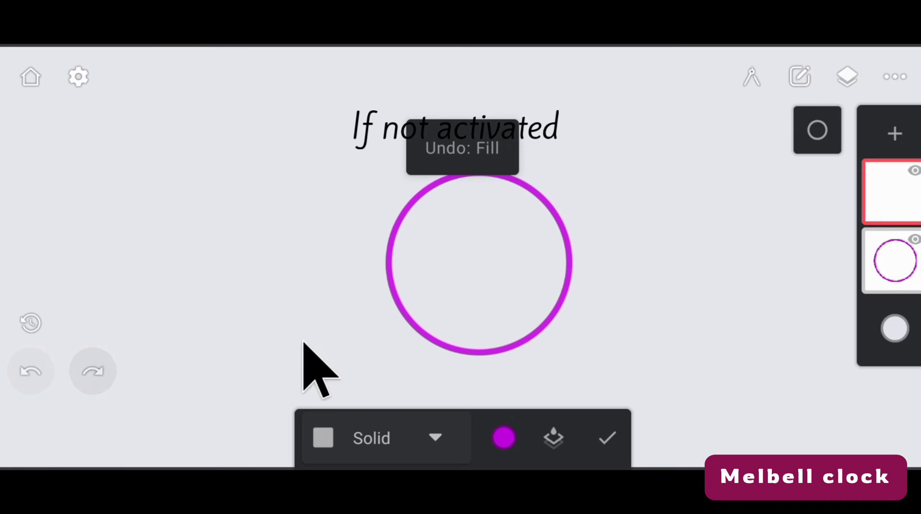
# Step: Switch to the layer holding the circle outline, try a magenta fill inside the circle, and undo it
pyautogui.click(901, 260)
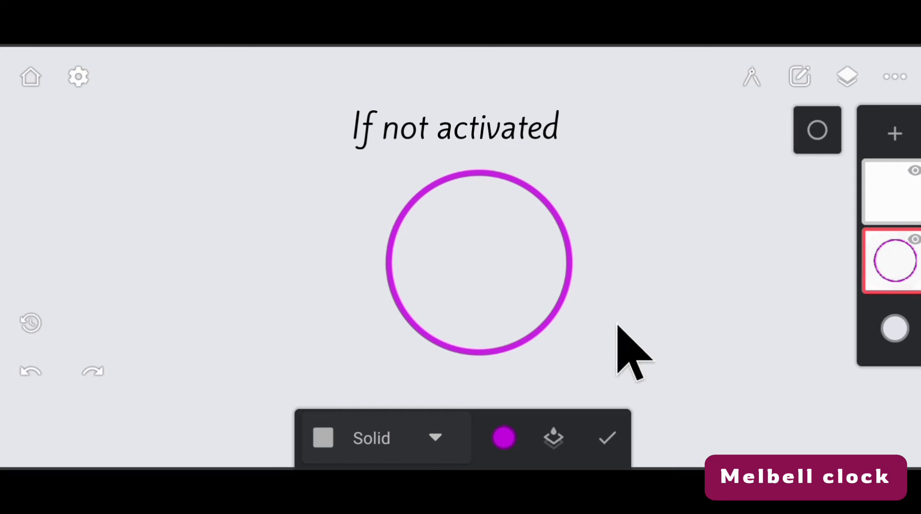
pyautogui.moveTo(489, 263); pyautogui.dragTo(736, 336)
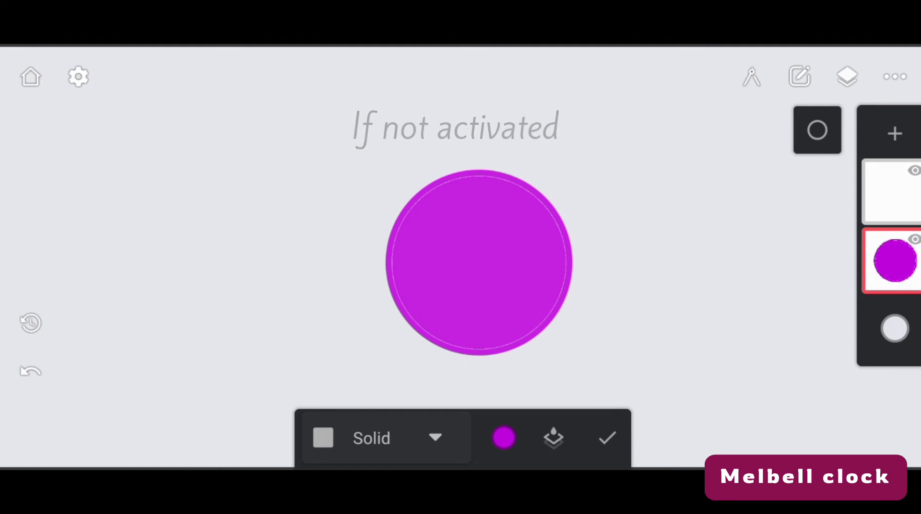
pyautogui.hotkey('ctrl', 'z')
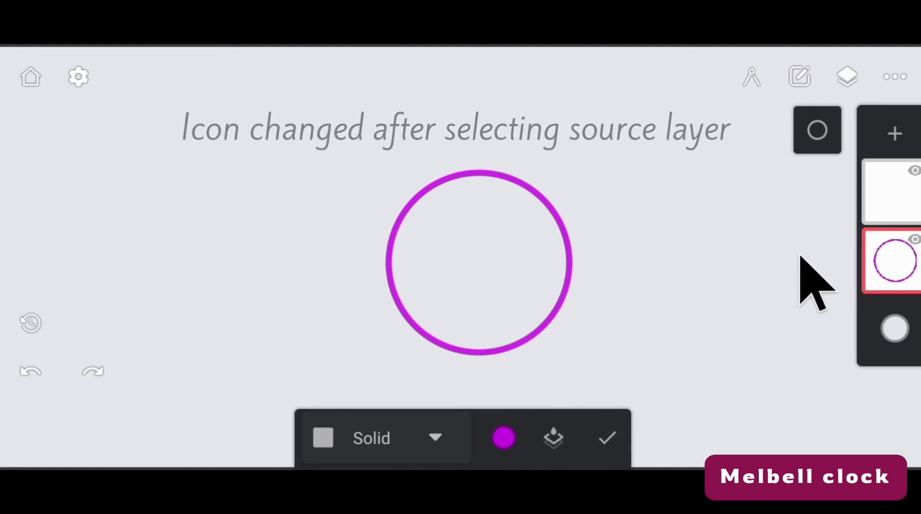
# Step: Make the circle outline's layer the fill source layer and fill the circle with solid magenta on the empty layer above it
pyautogui.click(892, 261)
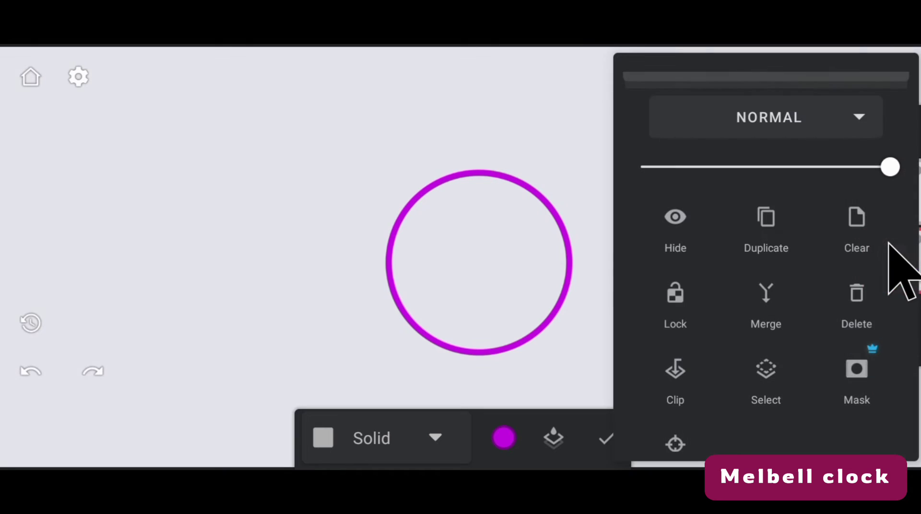
pyautogui.click(675, 443)
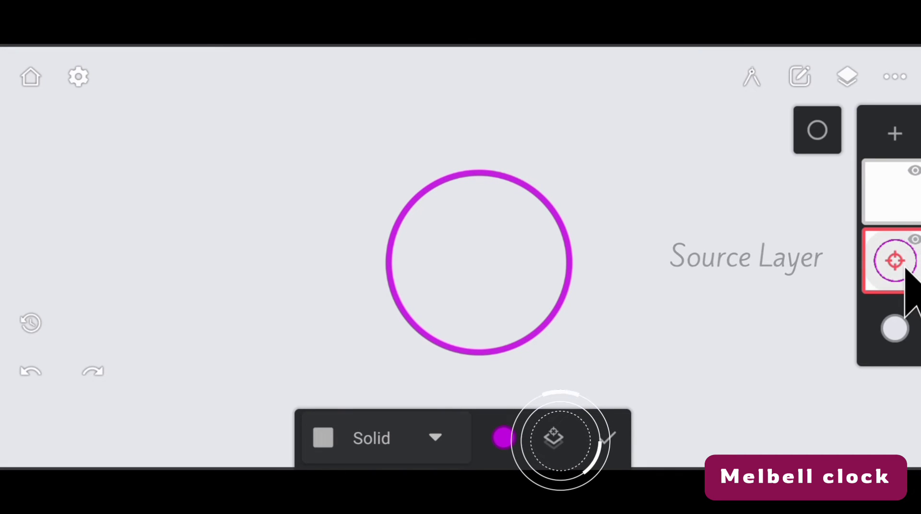
pyautogui.click(883, 179)
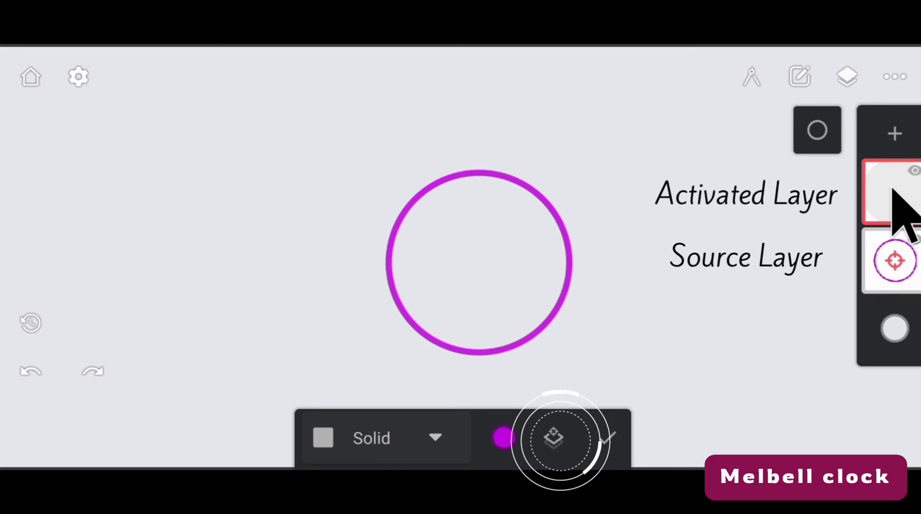
pyautogui.moveTo(480, 256); pyautogui.dragTo(610, 343)
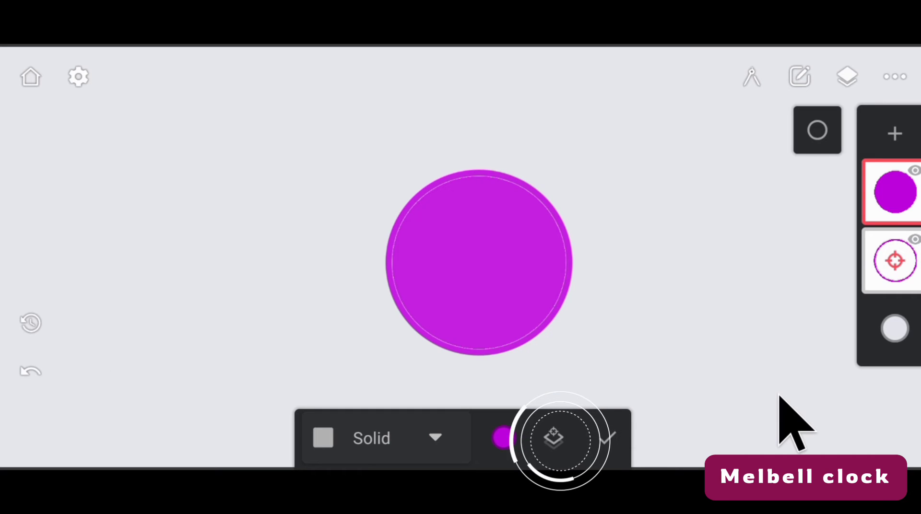
# Step: Add another empty layer above the magenta fill and finish the Fill tool
pyautogui.click(895, 136)
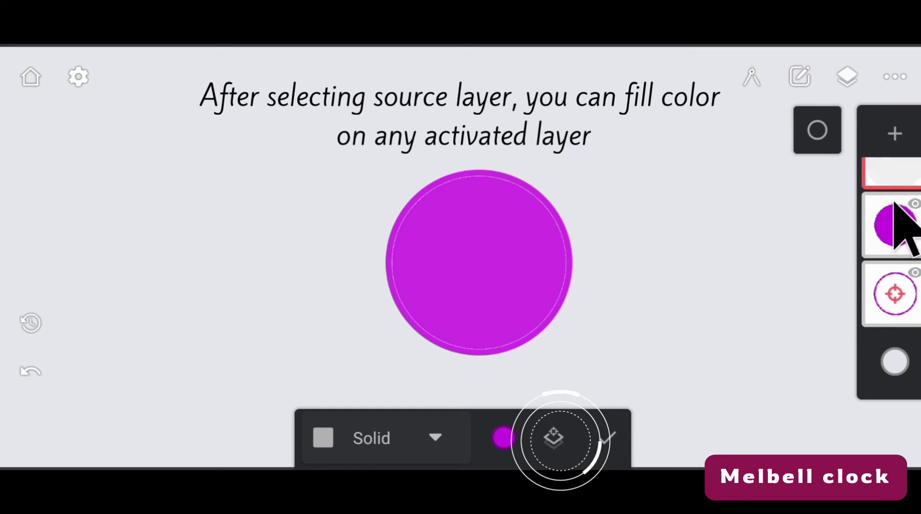
pyautogui.moveTo(896, 205); pyautogui.dragTo(906, 269)
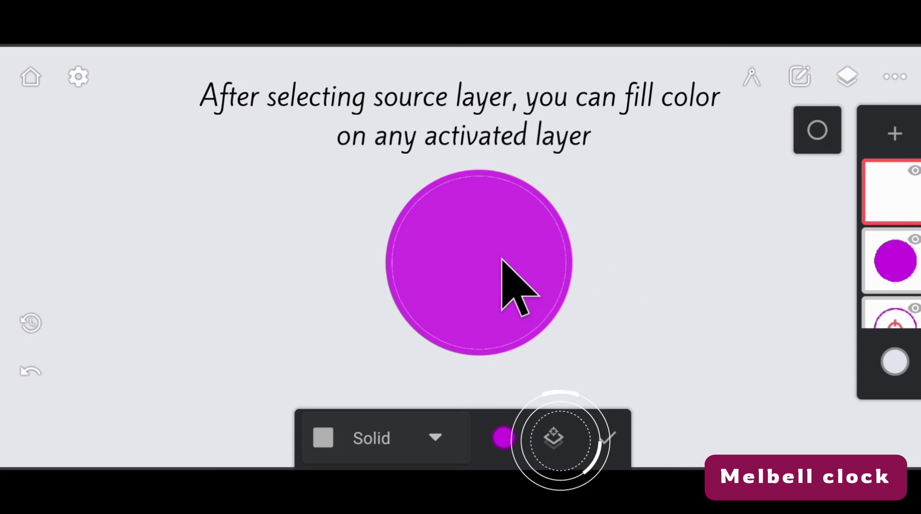
pyautogui.click(836, 398)
pyautogui.click(608, 438)
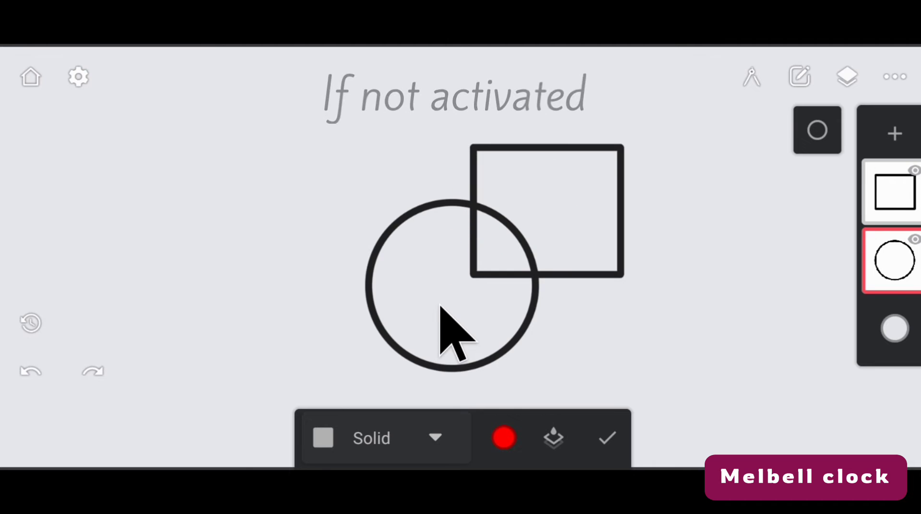
# Step: Fill the circle with solid red on its own layer, and try a red fill on the square's layer
pyautogui.click(440, 307)
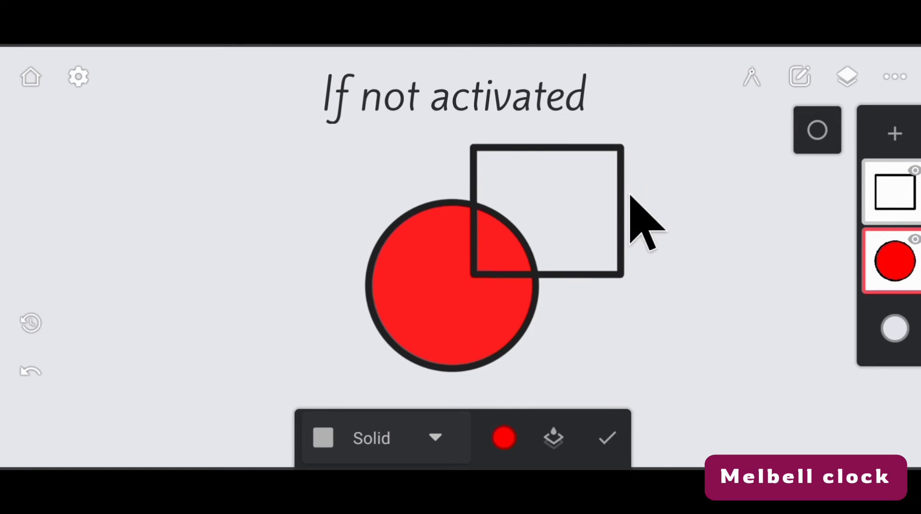
pyautogui.click(885, 186)
pyautogui.click(626, 251)
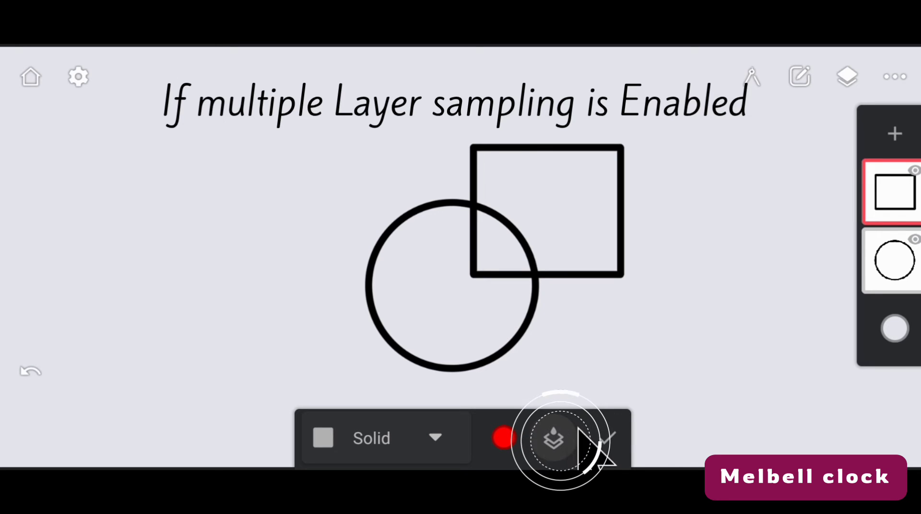
# Step: Try filling the overlap of circle and square with red on the square's layer using multiple-layer sampling, and undo it
pyautogui.click(494, 246)
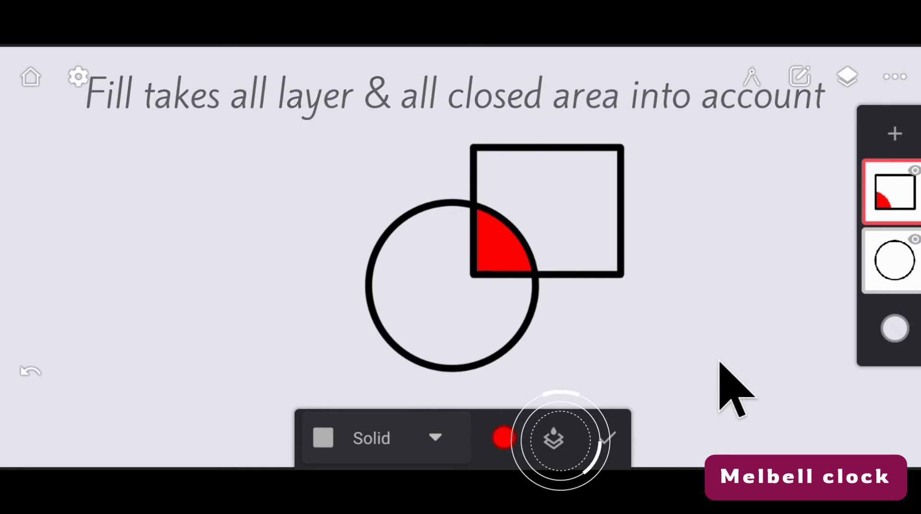
pyautogui.hotkey('ctrl', 'z')
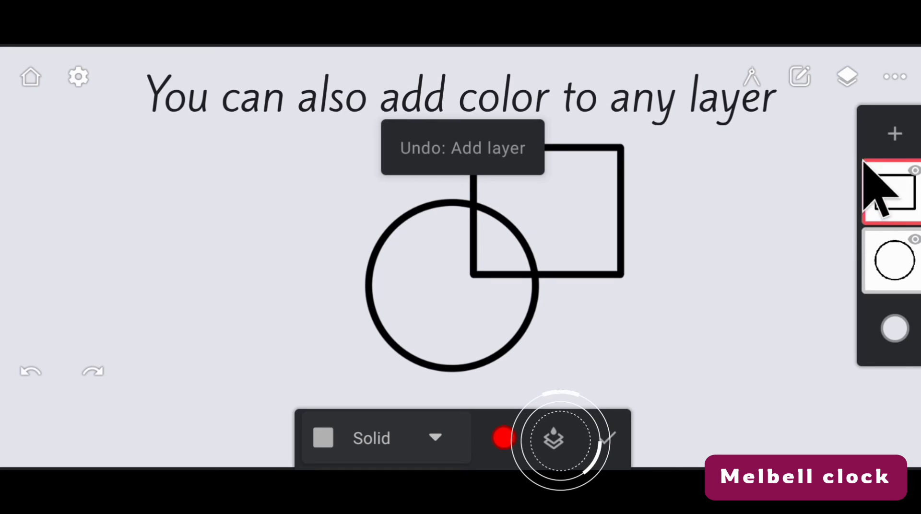
# Step: Add an empty layer above the shapes and fill the overlap, the circle and the square on it with solid red
pyautogui.click(895, 134)
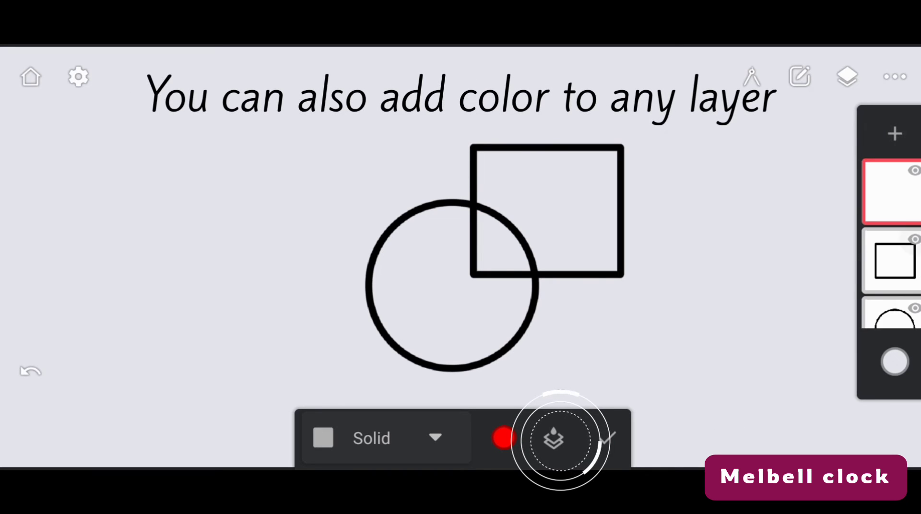
pyautogui.click(490, 248)
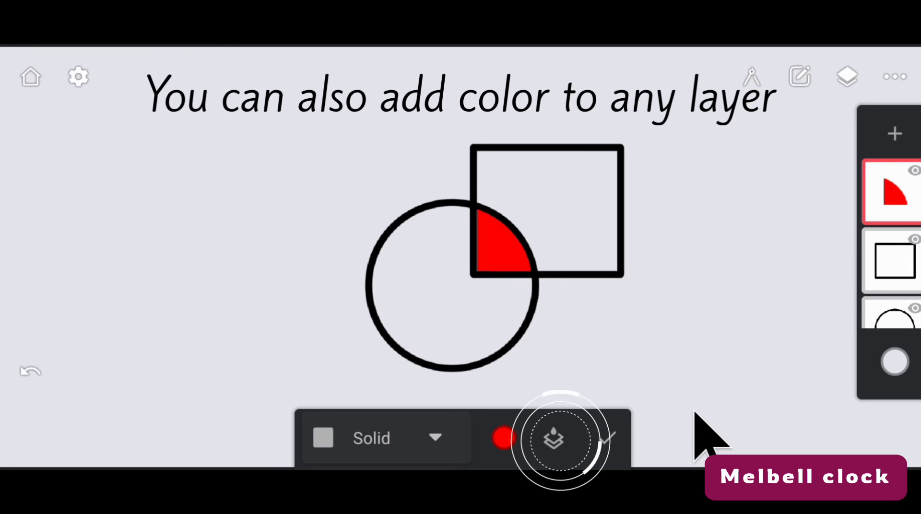
pyautogui.click(428, 336)
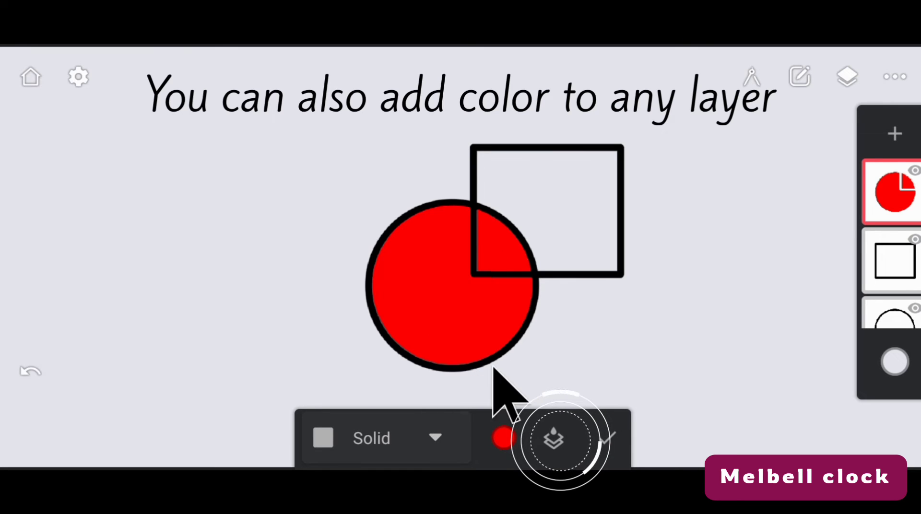
pyautogui.click(552, 182)
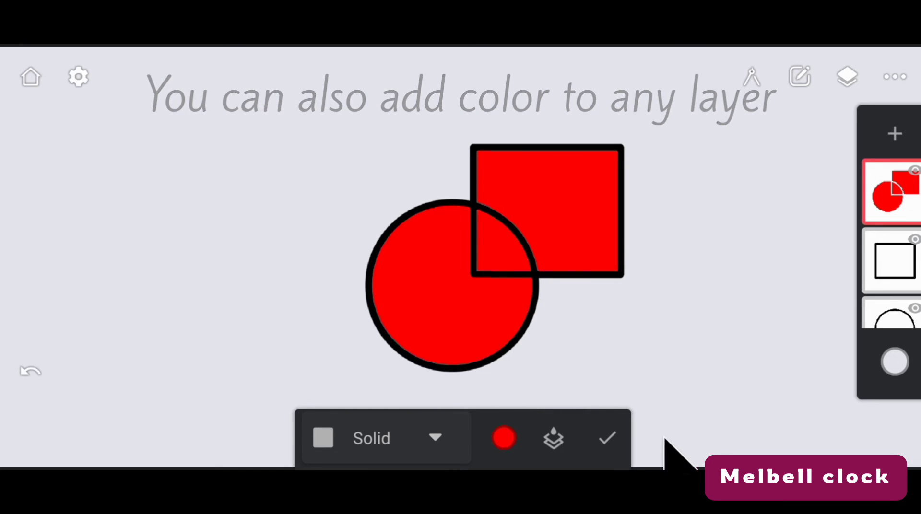
pyautogui.click(606, 445)
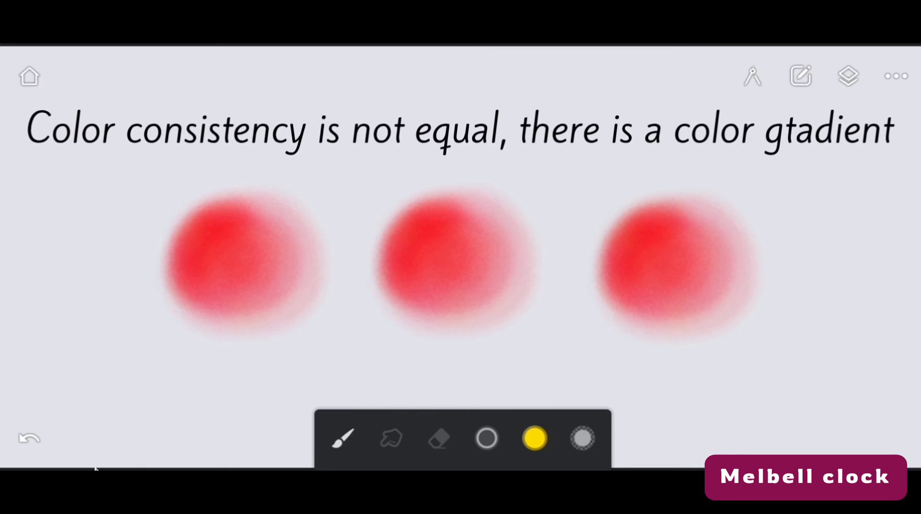
# Step: Set the fill tolerance to 0 and fill the first red gradient blob with solid yellow
pyautogui.click(76, 76)
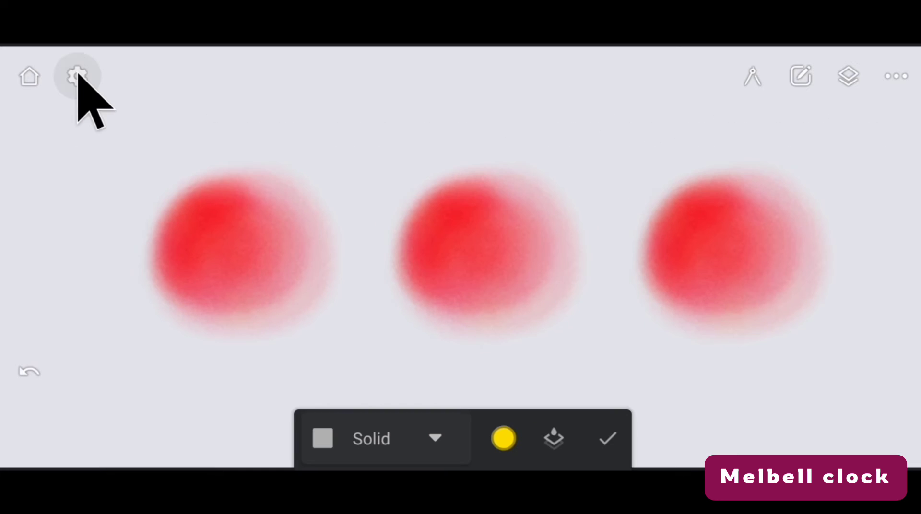
pyautogui.moveTo(106, 140); pyautogui.dragTo(4, 149)
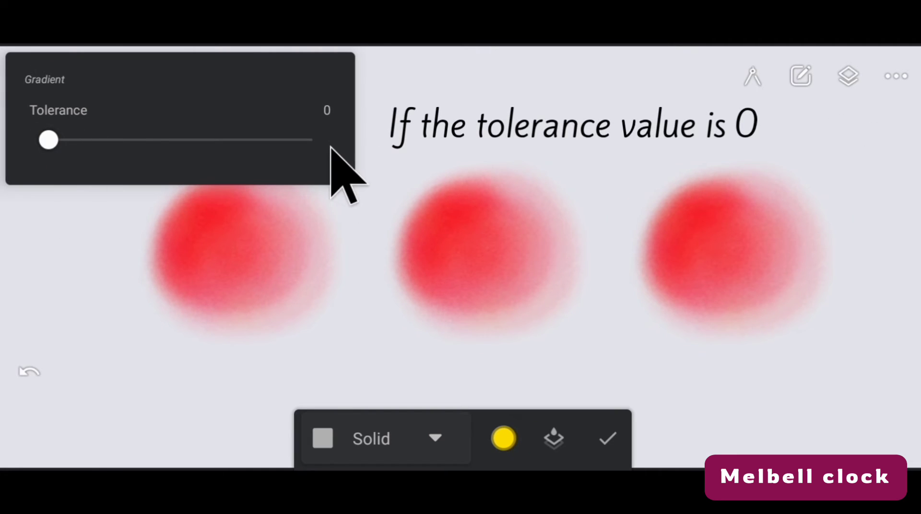
pyautogui.click(341, 240)
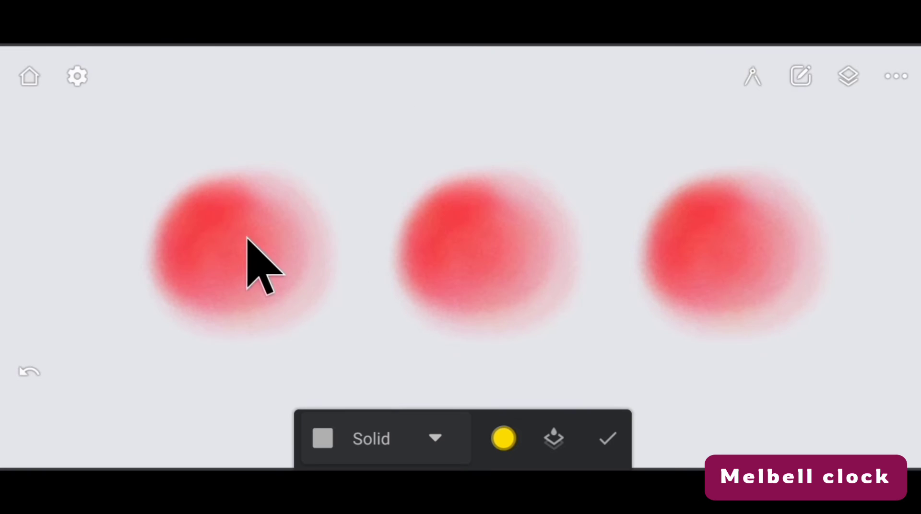
pyautogui.moveTo(209, 238); pyautogui.dragTo(226, 273)
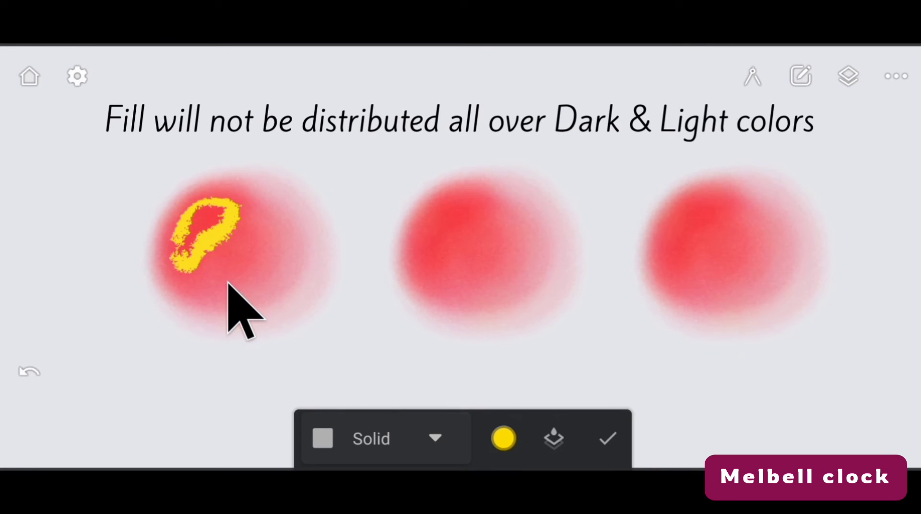
# Step: Raise the fill tolerance to about half and fill the middle red blob with solid yellow
pyautogui.click(87, 82)
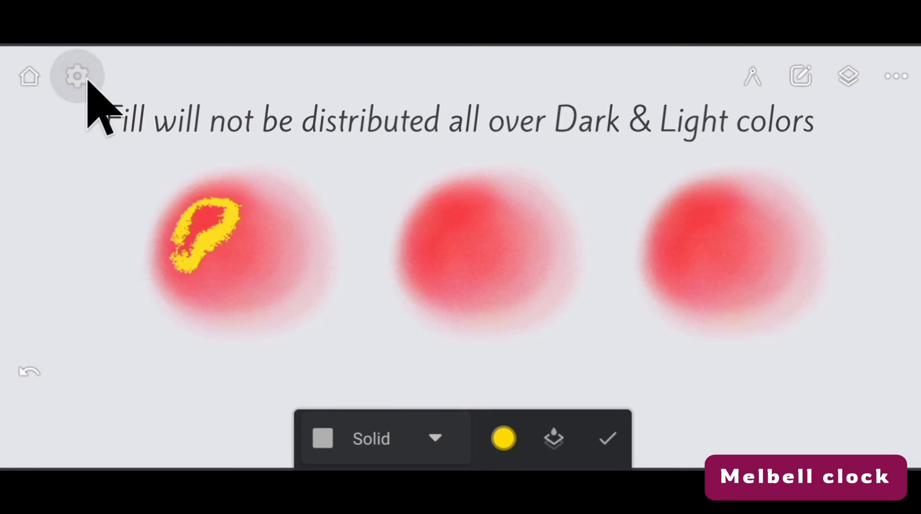
pyautogui.moveTo(54, 144); pyautogui.dragTo(179, 176)
pyautogui.click(371, 269)
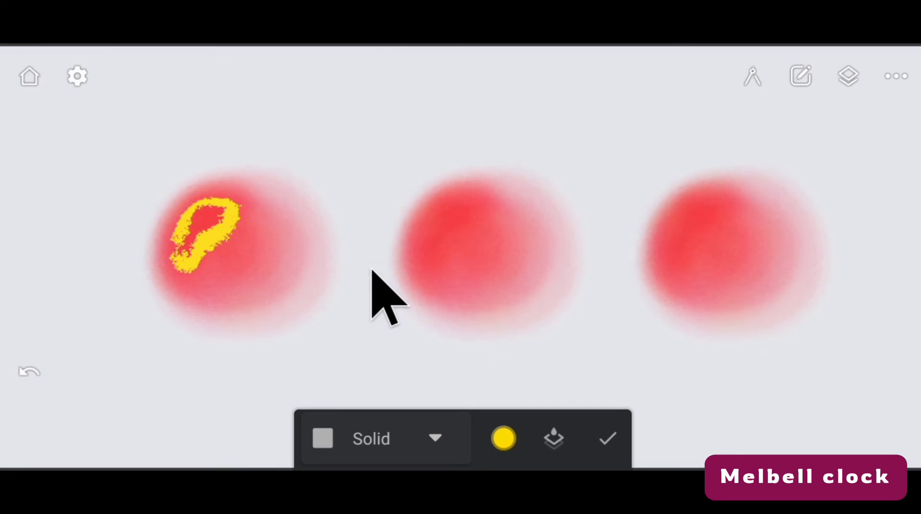
pyautogui.click(474, 248)
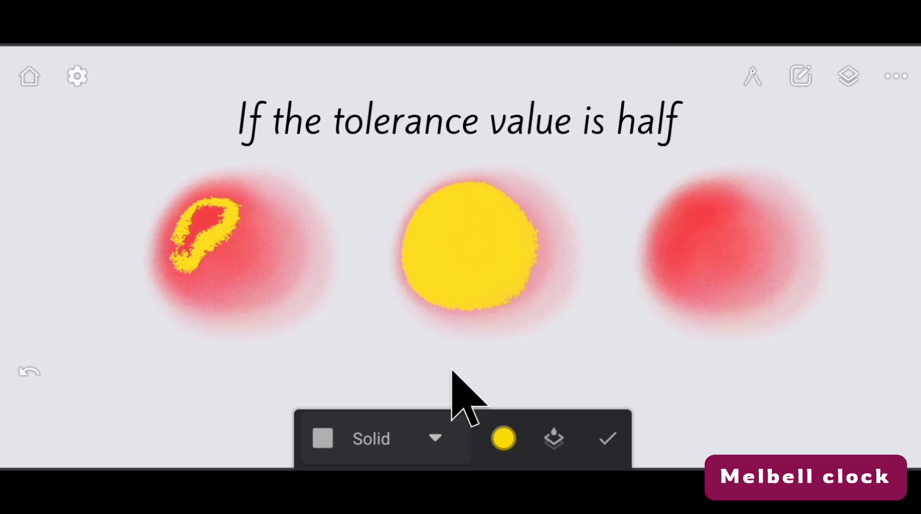
# Step: Set the fill tolerance to 100, fill the third red blob with solid yellow, and finish the fill
pyautogui.click(80, 77)
pyautogui.moveTo(177, 143); pyautogui.dragTo(331, 170)
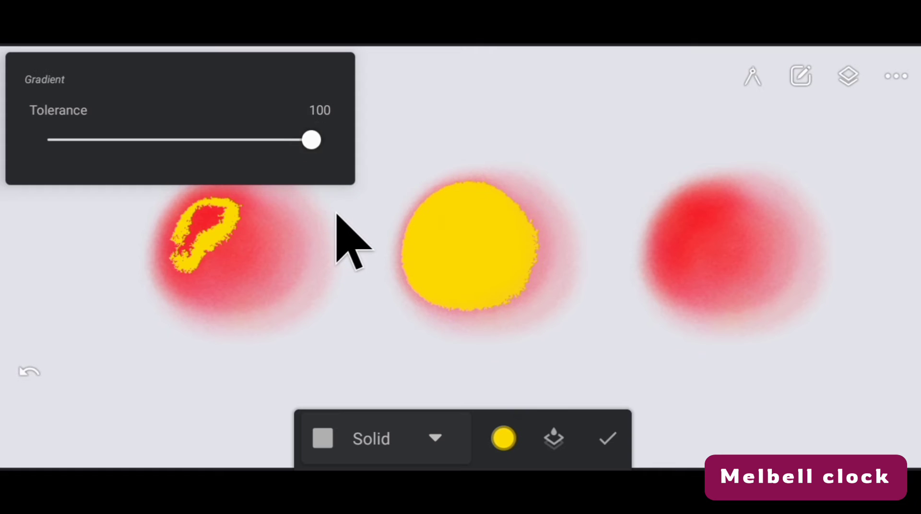
pyautogui.click(716, 246)
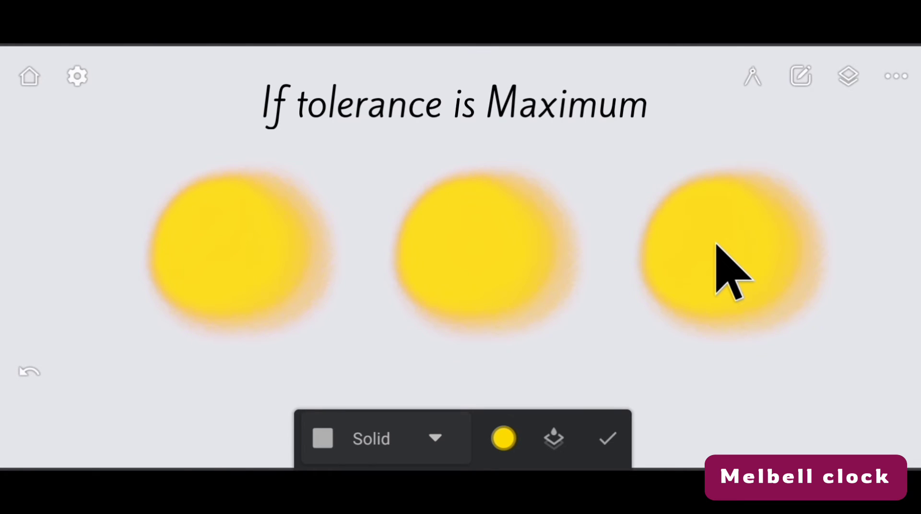
pyautogui.click(614, 440)
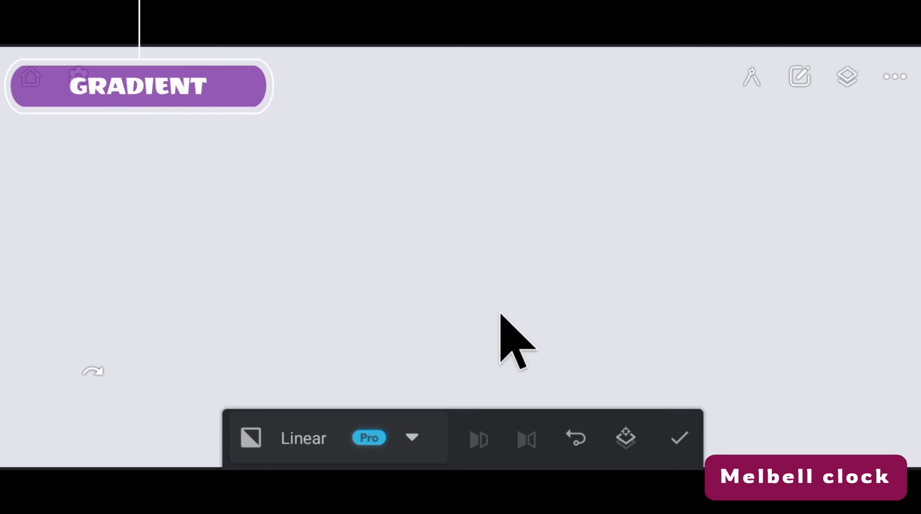
# Step: Choose the Linear gradient fill, draw it diagonally across the canvas, and move its starting point farther toward the upper-left corner of the artwork
pyautogui.click(750, 78)
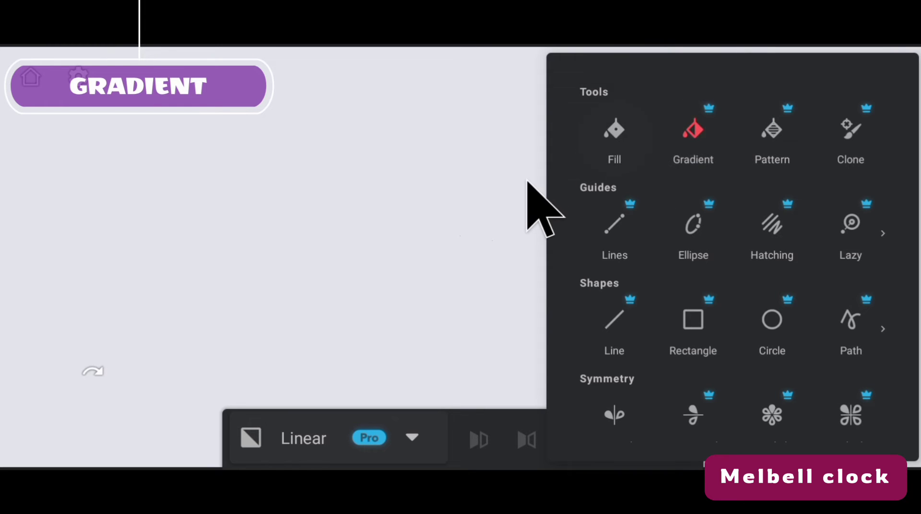
pyautogui.click(524, 201)
pyautogui.click(305, 434)
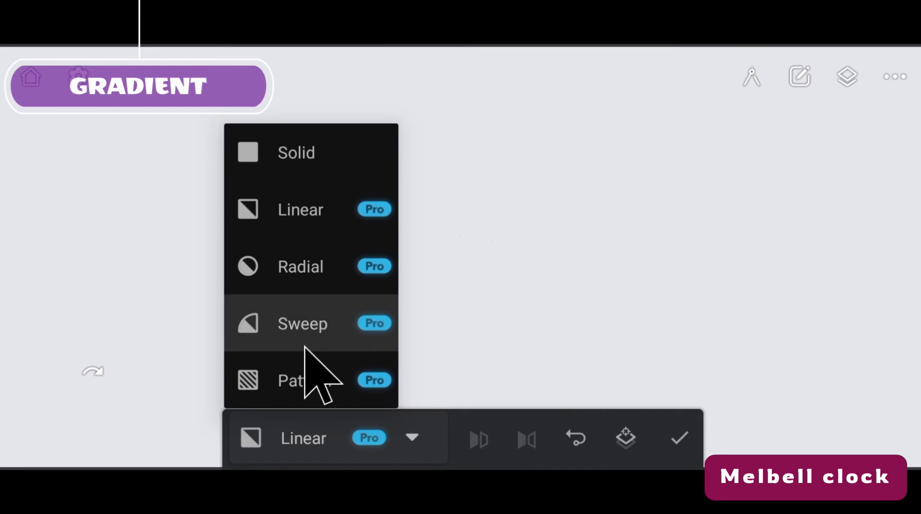
pyautogui.click(310, 211)
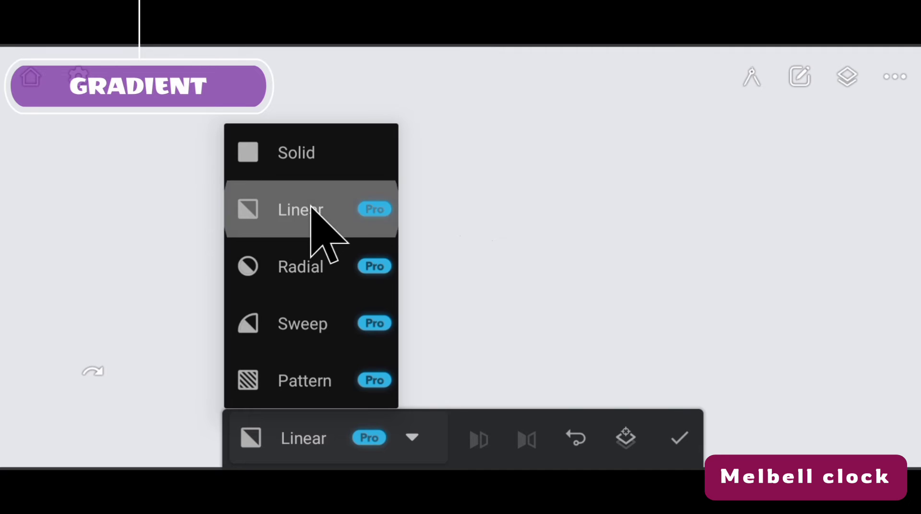
pyautogui.moveTo(499, 255); pyautogui.dragTo(602, 356)
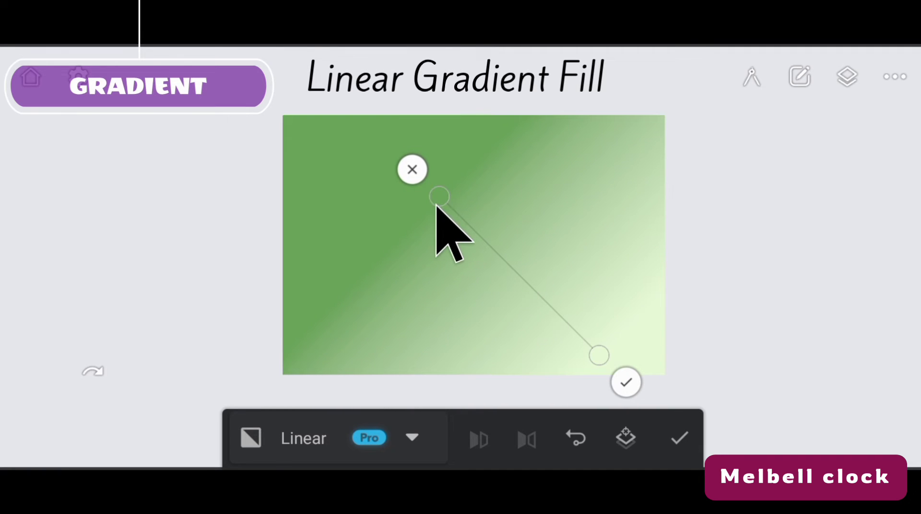
pyautogui.moveTo(427, 200); pyautogui.dragTo(378, 186)
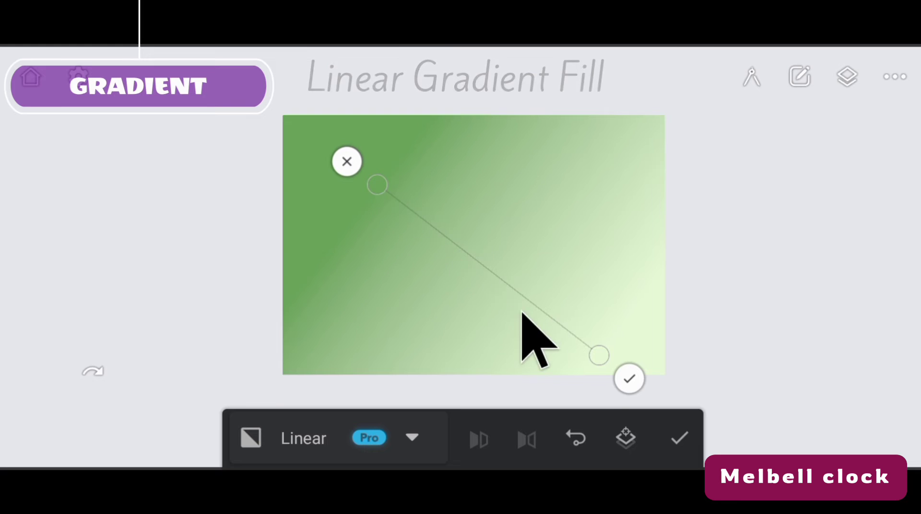
# Step: Change the color of the gradient's starting stop to a slightly more muted green
pyautogui.click(382, 183)
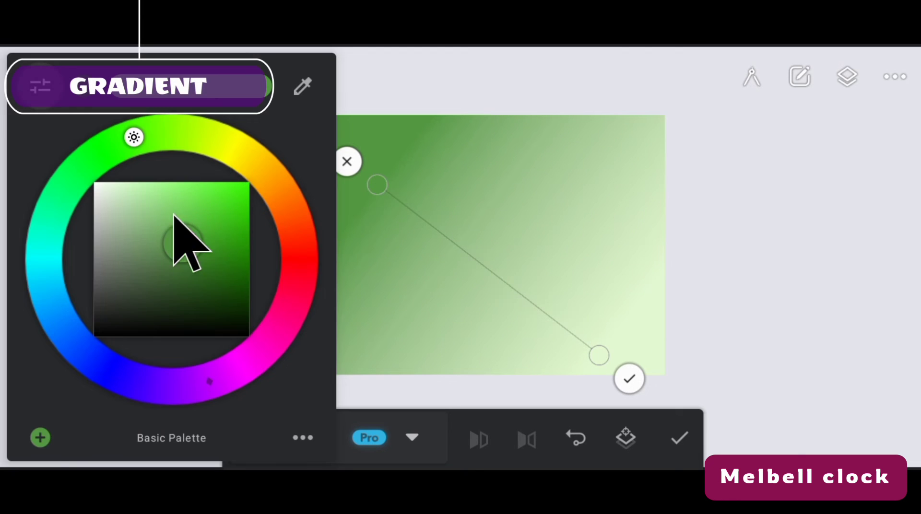
pyautogui.moveTo(175, 245)
pyautogui.mouseDown()
pyautogui.moveTo(216, 223)
pyautogui.moveTo(216, 254)
pyautogui.moveTo(152, 210)
pyautogui.moveTo(249, 210)
pyautogui.moveTo(174, 218)
pyautogui.moveTo(135, 189)
pyautogui.moveTo(170, 247)
pyautogui.mouseUp()
pyautogui.click(436, 279)
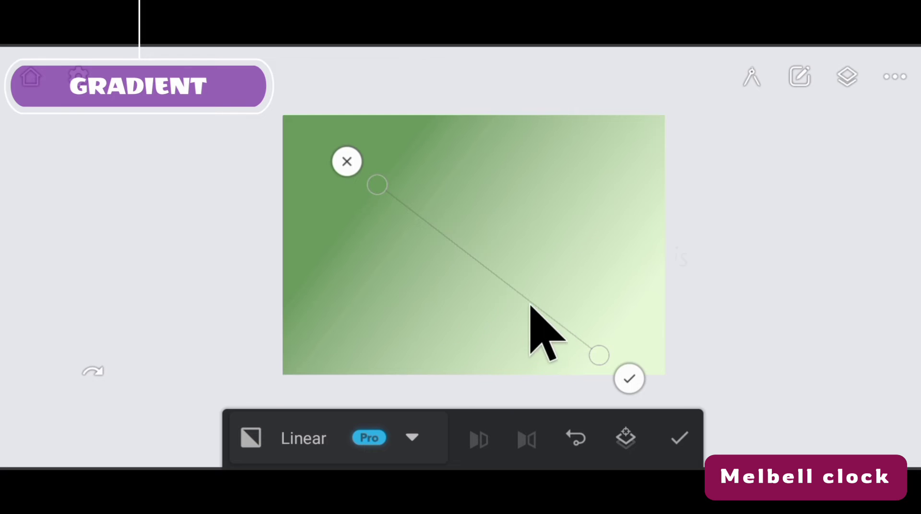
# Step: Add an intermediate color stop near the light end of the gradient line and make it dark green
pyautogui.click(551, 318)
pyautogui.click(196, 223)
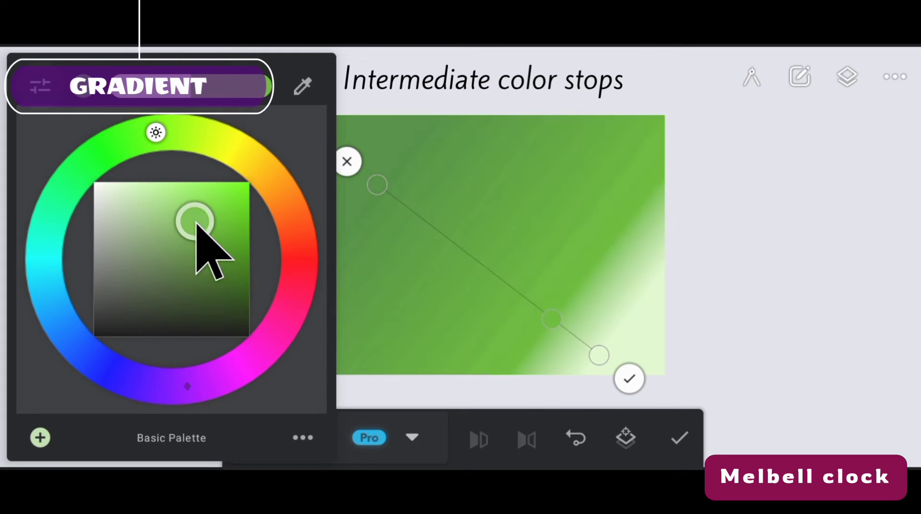
pyautogui.moveTo(196, 223); pyautogui.dragTo(229, 268)
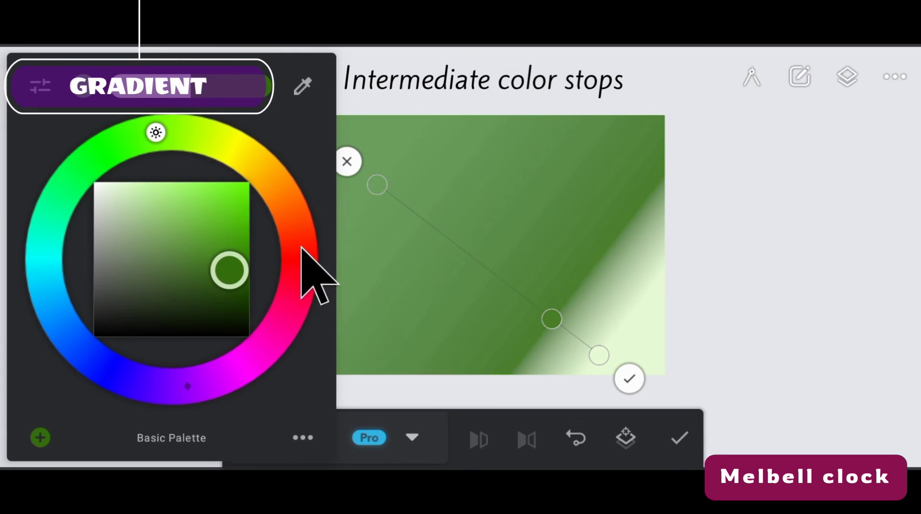
# Step: Recolor the intermediate stop to a brownish red and remove that stop from the linear gradient line
pyautogui.moveTo(305, 249); pyautogui.dragTo(309, 222)
pyautogui.click(452, 371)
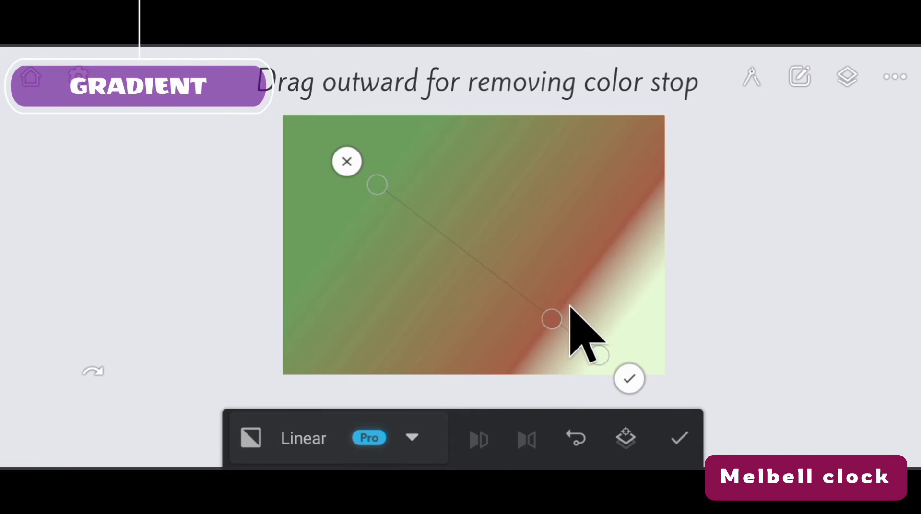
pyautogui.moveTo(543, 321); pyautogui.dragTo(493, 336)
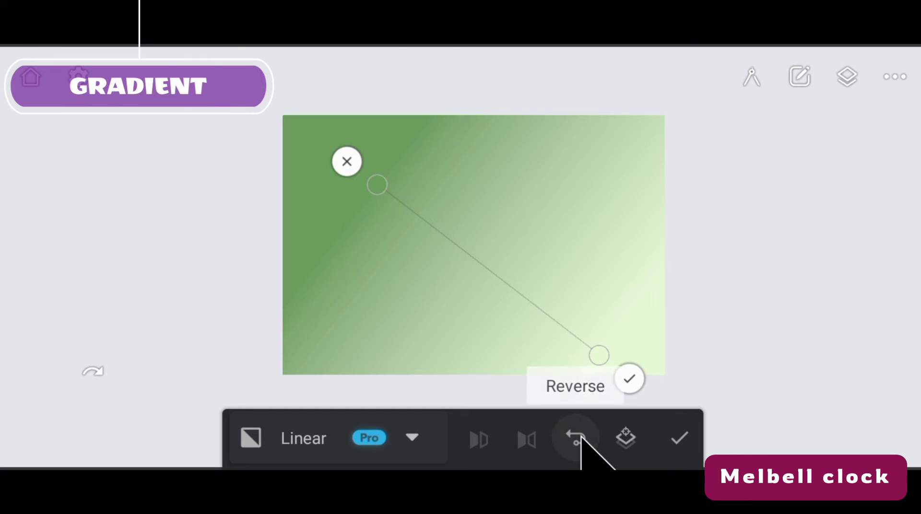
# Step: Reverse the linear gradient's colors and reflect the gradient about a starting point moved near the canvas center
pyautogui.click(580, 436)
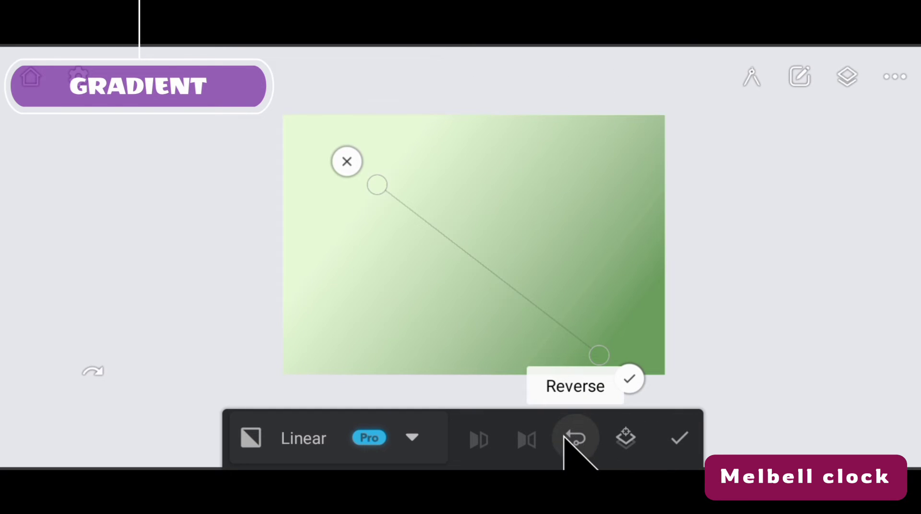
pyautogui.click(526, 439)
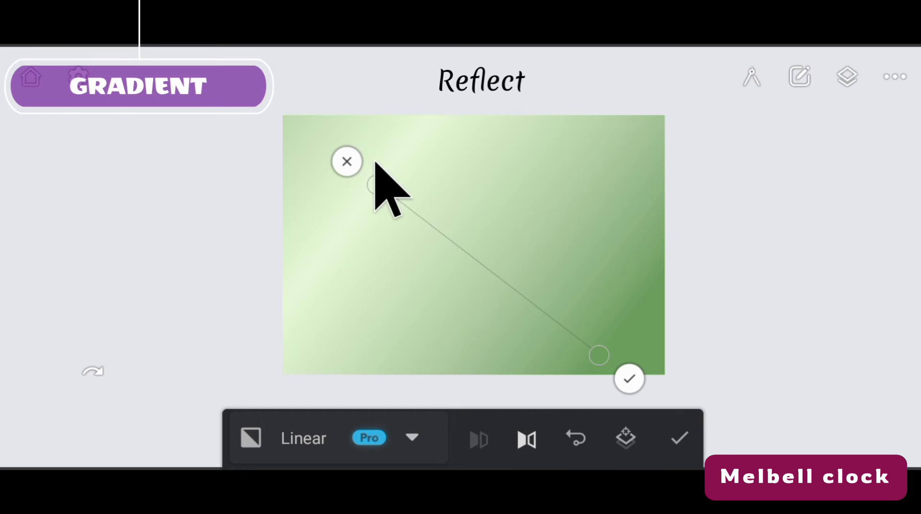
pyautogui.moveTo(390, 200); pyautogui.dragTo(460, 257)
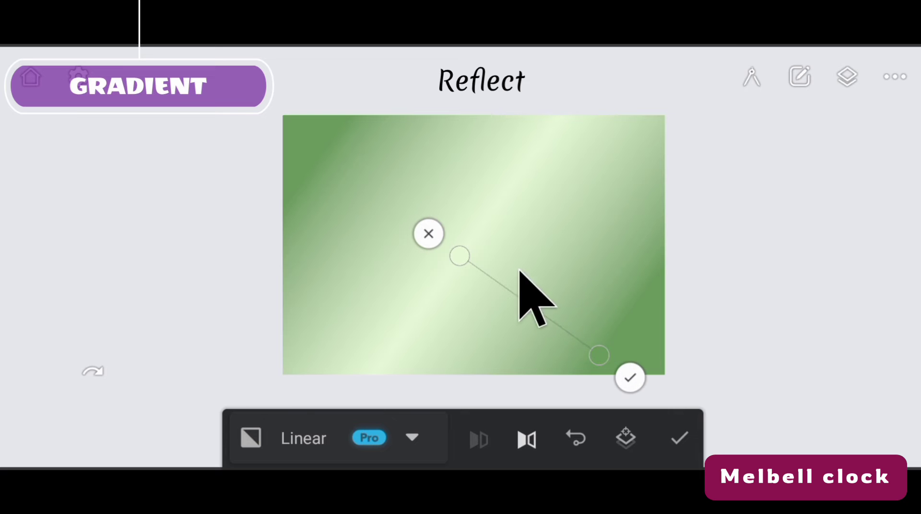
pyautogui.moveTo(460, 256); pyautogui.dragTo(481, 245)
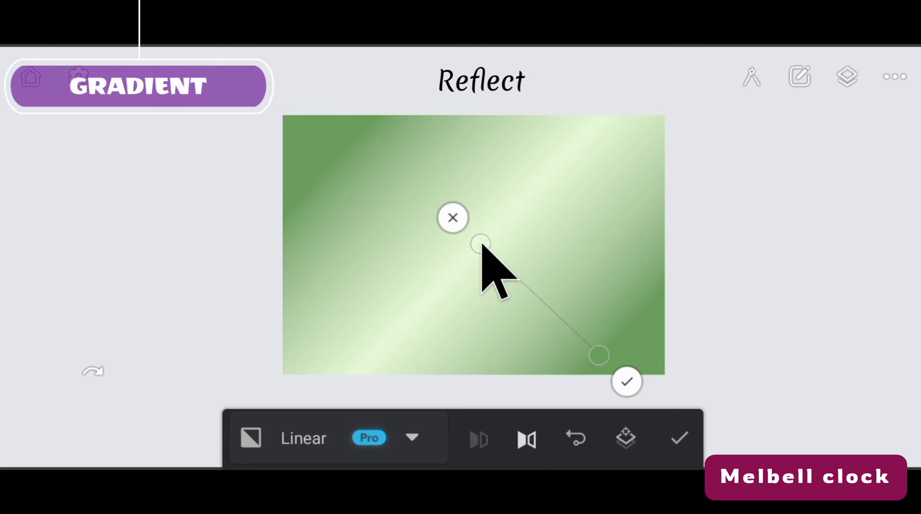
# Step: Switch the linear gradient from Reflect to Repeat and move its starting point closer to the end point
pyautogui.click(532, 431)
pyautogui.click(478, 436)
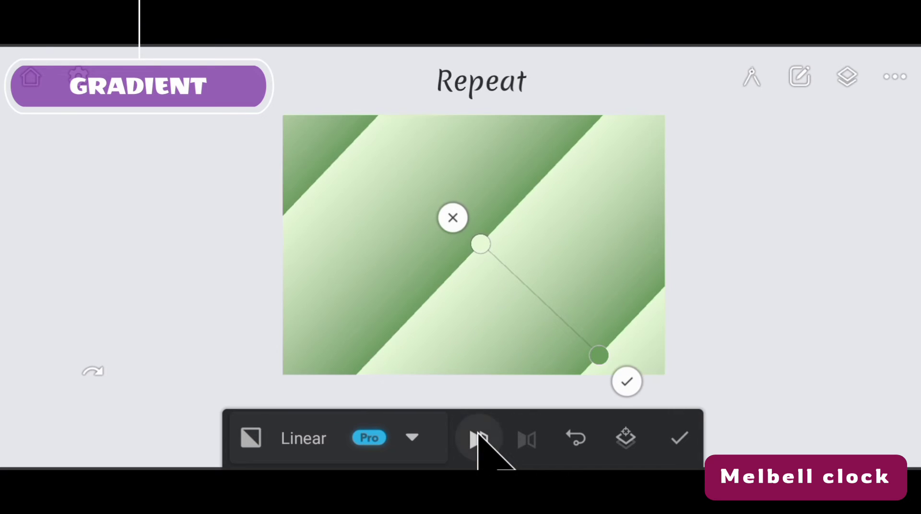
pyautogui.moveTo(470, 237); pyautogui.dragTo(544, 290)
# Step: Combine Reflect with Repeat, shorten the gradient line into narrower diagonal stripes, and finish the linear fill
pyautogui.click(527, 439)
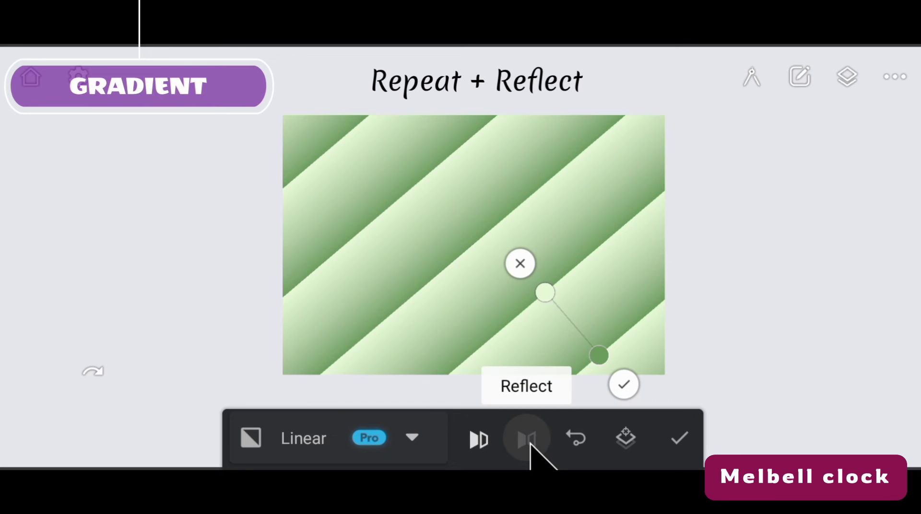
pyautogui.moveTo(548, 291); pyautogui.dragTo(576, 324)
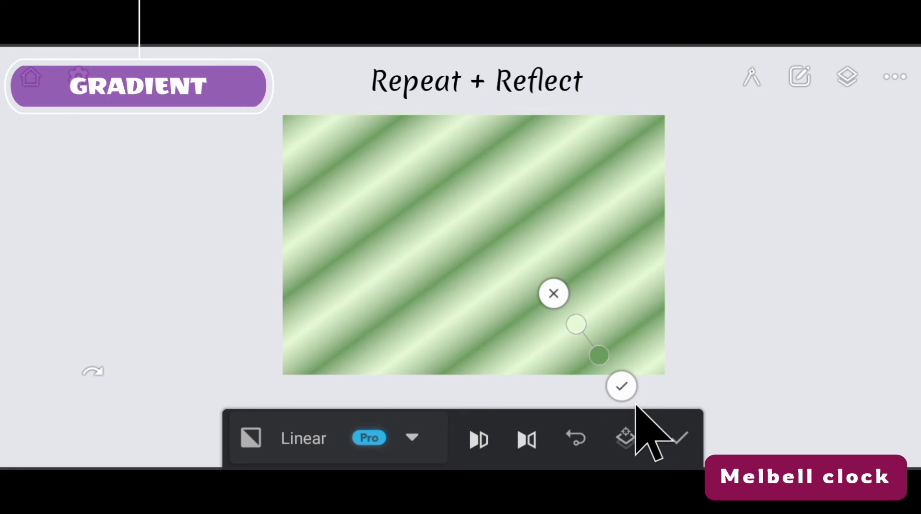
pyautogui.click(621, 386)
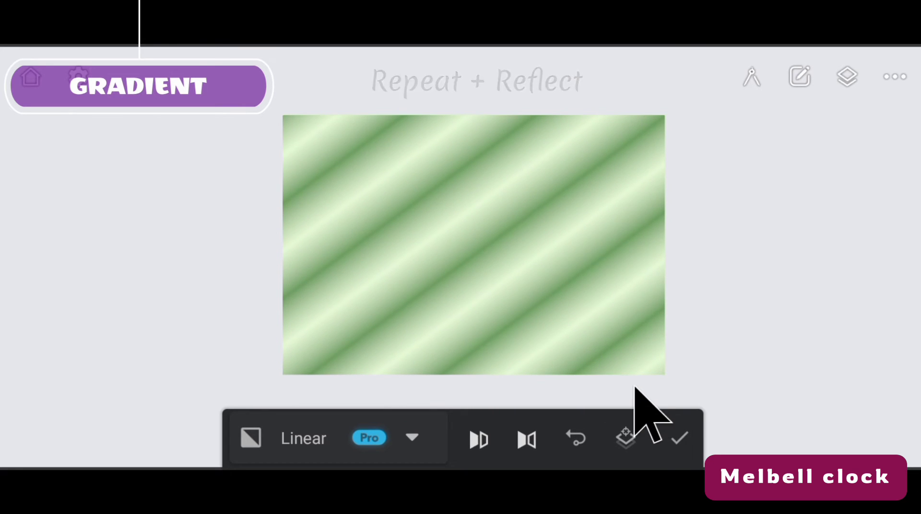
pyautogui.click(679, 437)
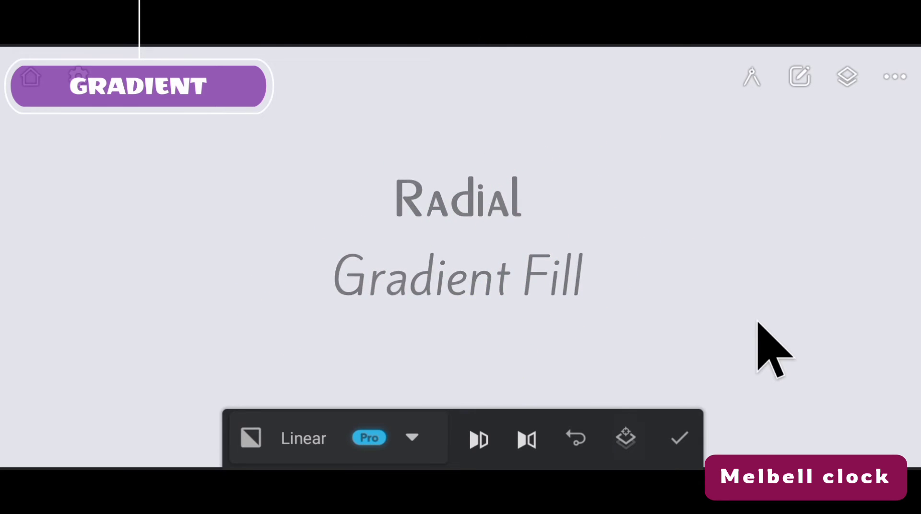
# Step: Choose the Radial gradient fill, draw it downward from the middle of the canvas, shift it slightly lower, and reverse its colors
pyautogui.click(299, 442)
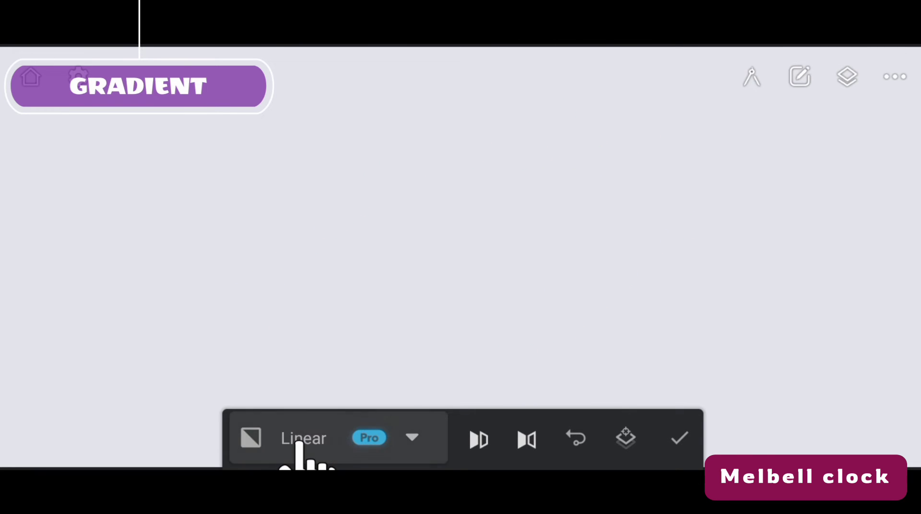
pyautogui.click(309, 259)
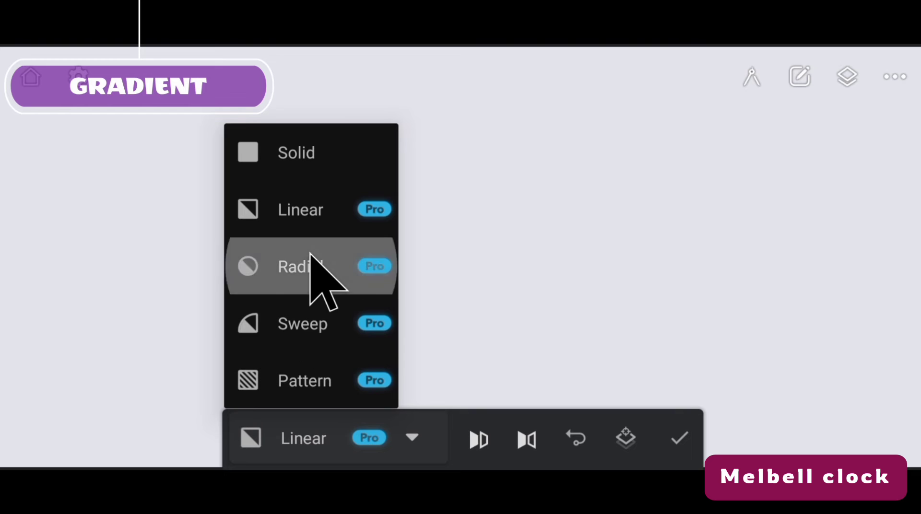
pyautogui.moveTo(468, 257); pyautogui.dragTo(472, 361)
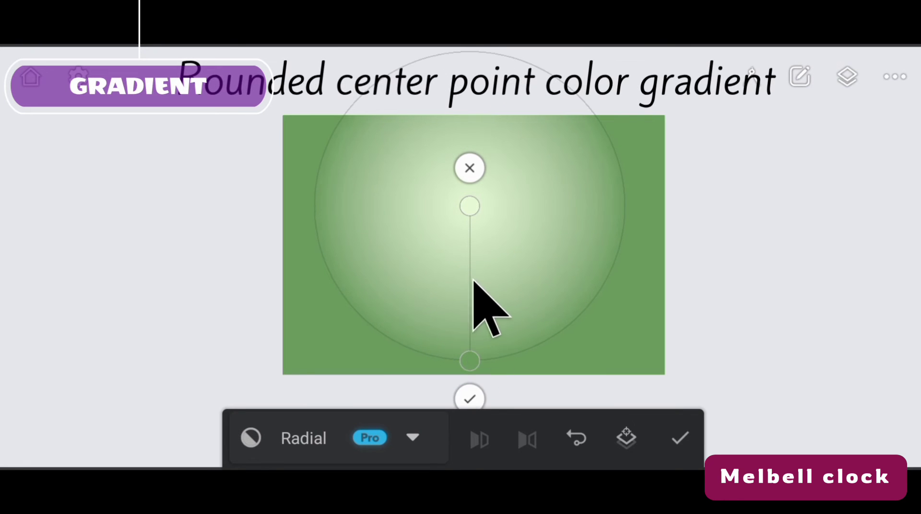
pyautogui.moveTo(471, 276); pyautogui.dragTo(471, 305)
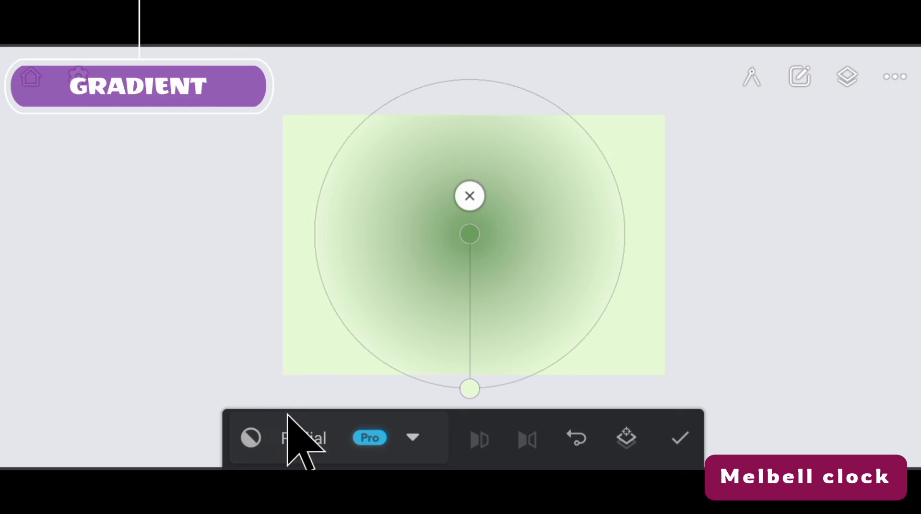
# Step: Enable Reflect and Repeat on the radial gradient and resize its circle to roughly the canvas height
pyautogui.click(529, 438)
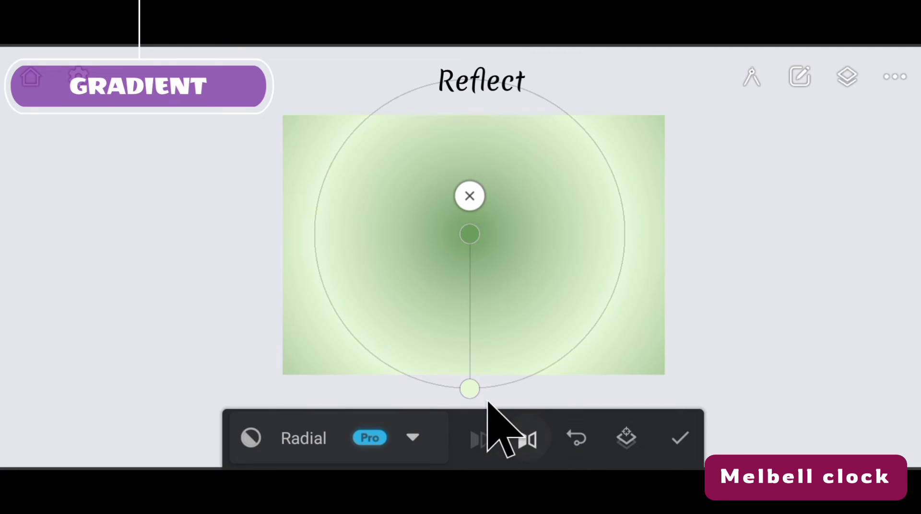
pyautogui.moveTo(469, 390); pyautogui.dragTo(467, 331)
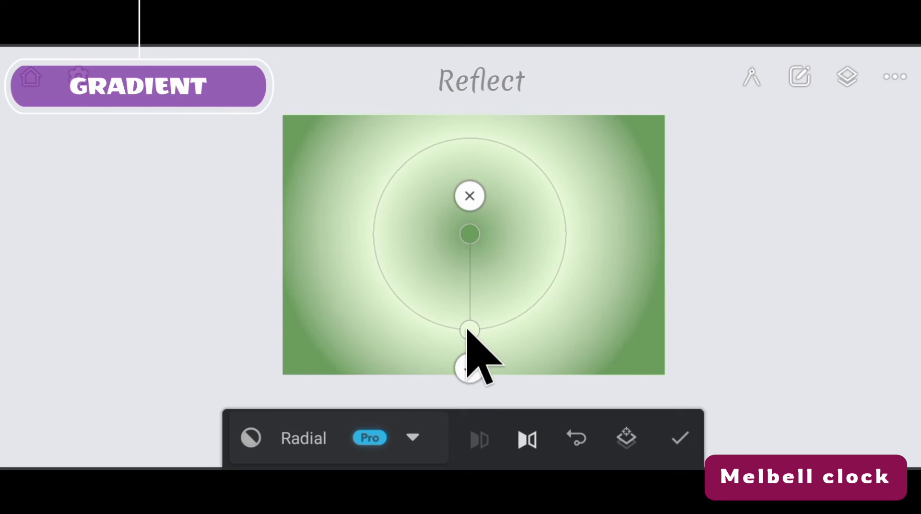
pyautogui.click(467, 450)
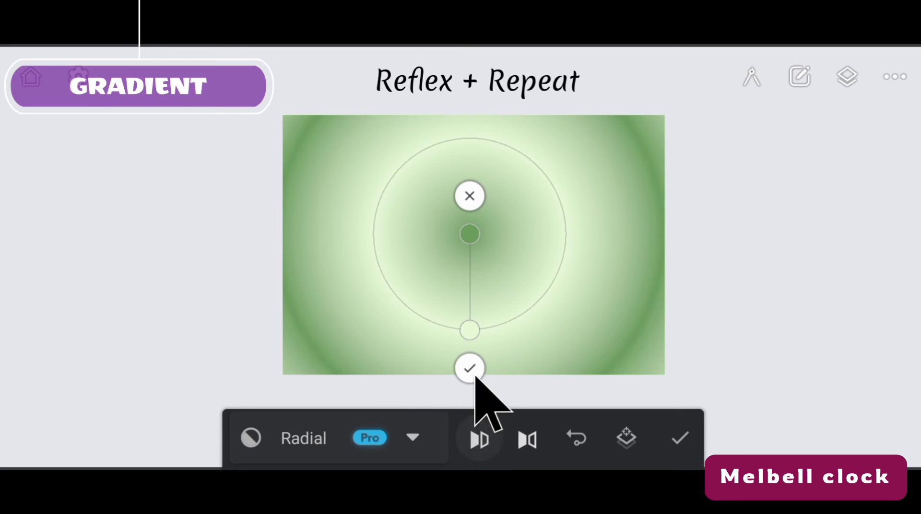
pyautogui.moveTo(471, 309); pyautogui.dragTo(475, 368)
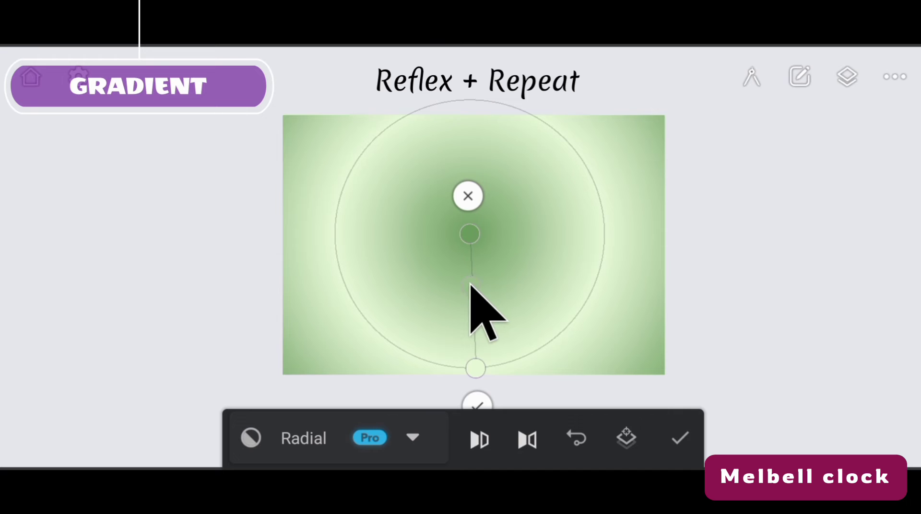
# Step: Add a soft pink intermediate stop about two-fifths of the way along the radial gradient line and slightly reduce the radius
pyautogui.click(470, 286)
pyautogui.click(267, 322)
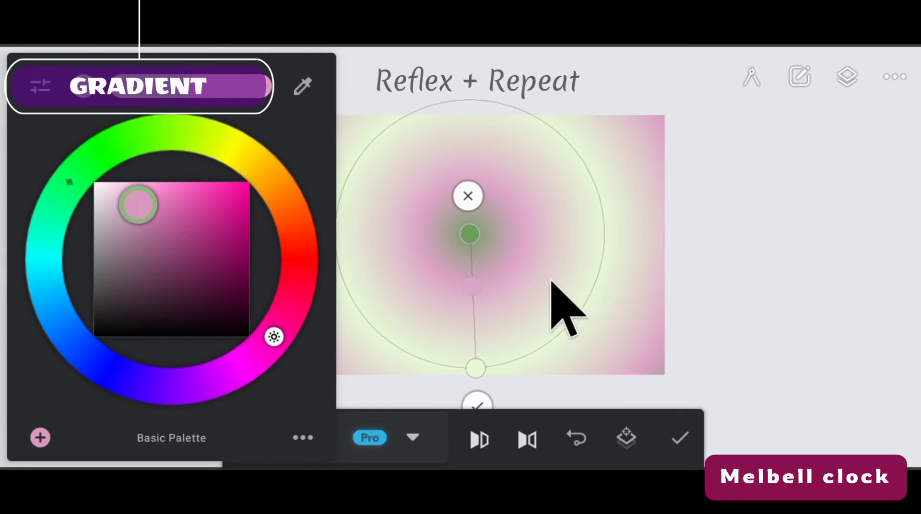
pyautogui.click(700, 320)
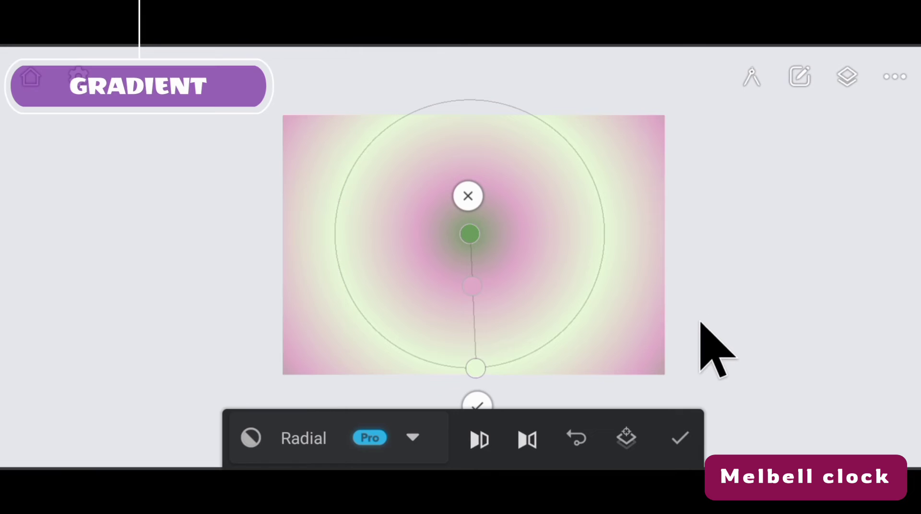
pyautogui.moveTo(474, 342)
pyautogui.mouseDown()
pyautogui.moveTo(466, 259)
pyautogui.moveTo(470, 351)
pyautogui.mouseUp()
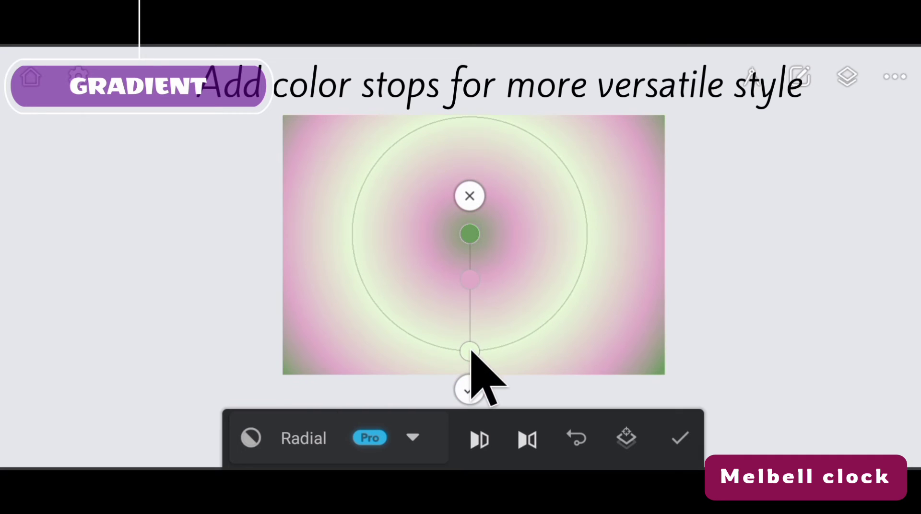
# Step: Change the intermediate stop to vivid pink and enlarge the radial gradient's circle past the canvas's lower edge
pyautogui.click(470, 280)
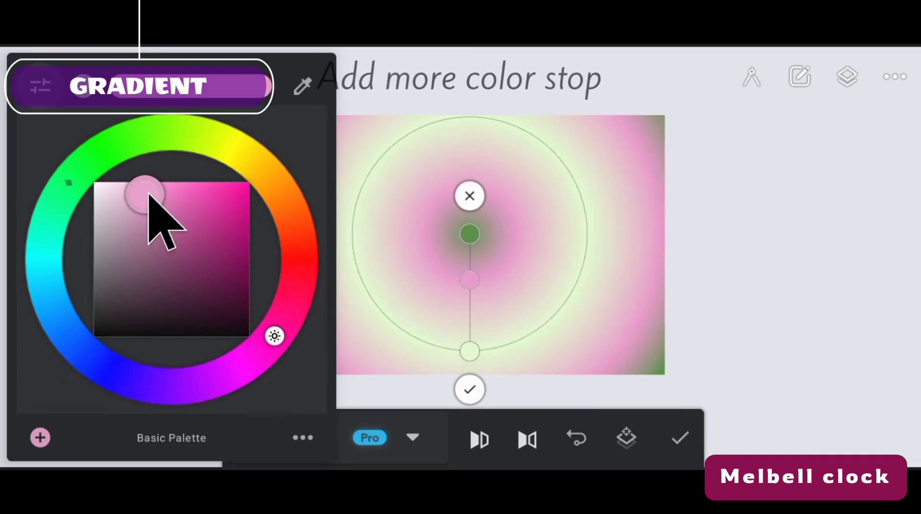
pyautogui.moveTo(148, 192); pyautogui.dragTo(285, 184)
pyautogui.click(607, 348)
pyautogui.moveTo(471, 352); pyautogui.dragTo(485, 405)
# Step: Change the radial gradient's center stop from green to a light periwinkle blue
pyautogui.click(469, 234)
pyautogui.moveTo(181, 235)
pyautogui.mouseDown()
pyautogui.moveTo(251, 282)
pyautogui.moveTo(263, 267)
pyautogui.moveTo(269, 303)
pyautogui.moveTo(242, 235)
pyautogui.mouseUp()
pyautogui.moveTo(304, 323)
pyautogui.mouseDown()
pyautogui.moveTo(259, 354)
pyautogui.moveTo(94, 327)
pyautogui.mouseUp()
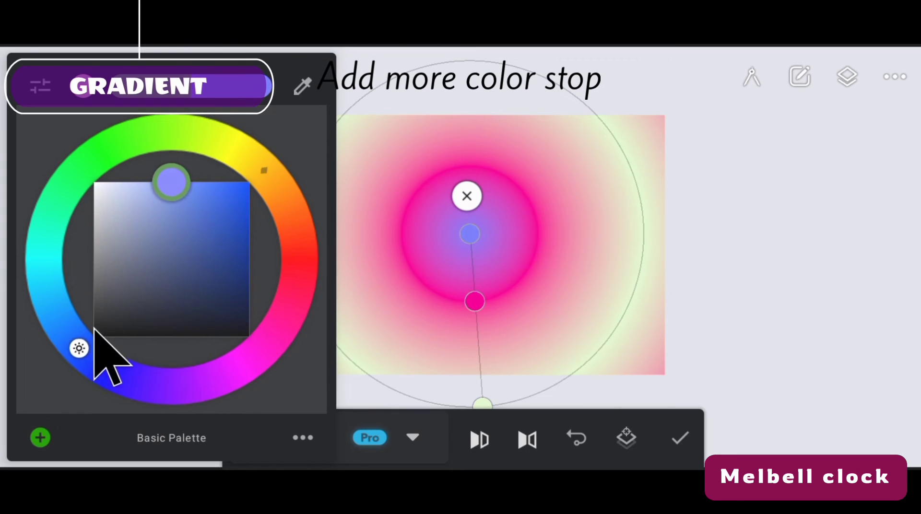
pyautogui.click(529, 369)
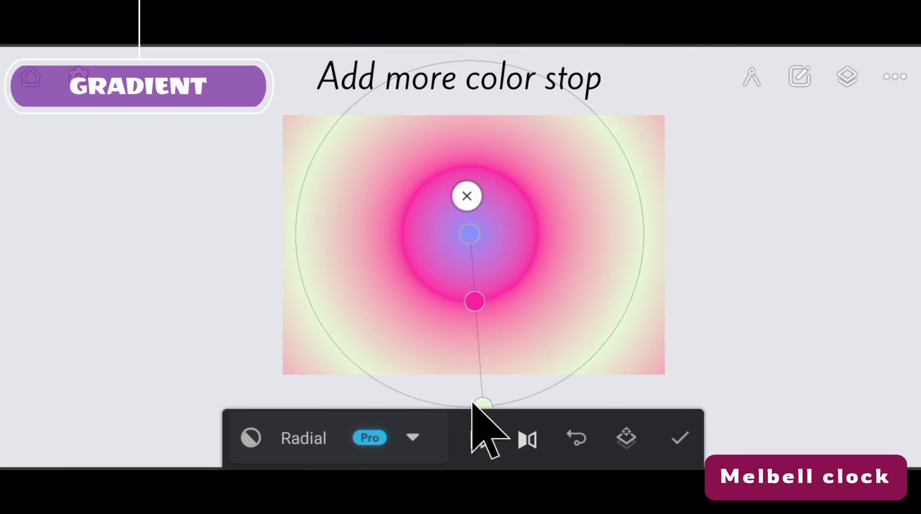
# Step: Shrink the radial gradient to a small circle that repeats as tight concentric rings, and finish the fill
pyautogui.moveTo(463, 382); pyautogui.dragTo(468, 262)
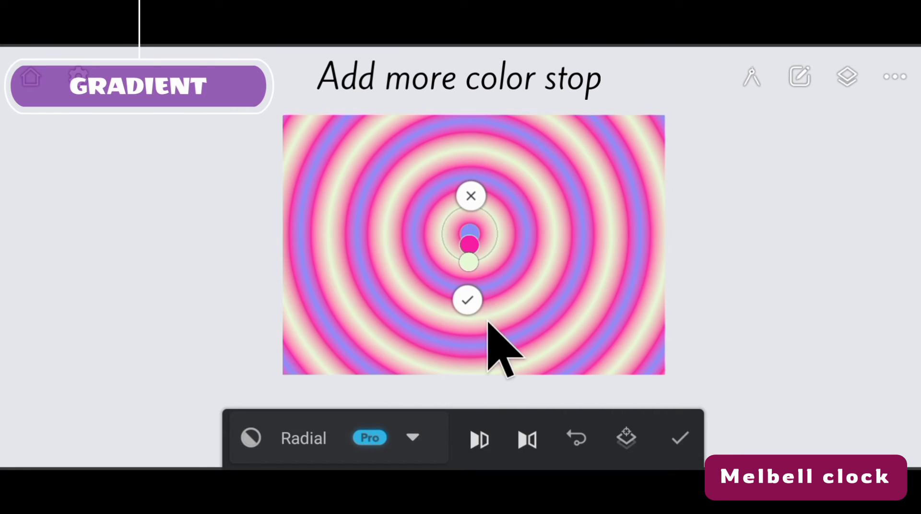
pyautogui.click(469, 301)
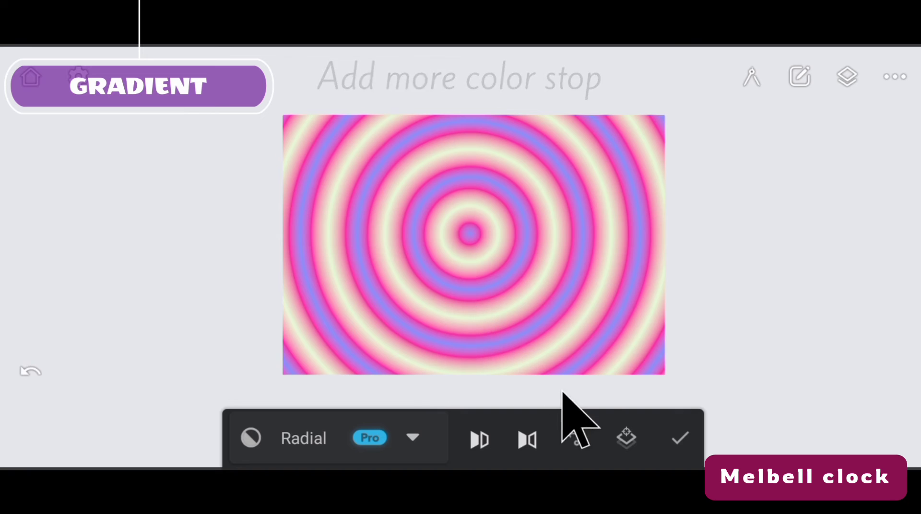
pyautogui.click(680, 440)
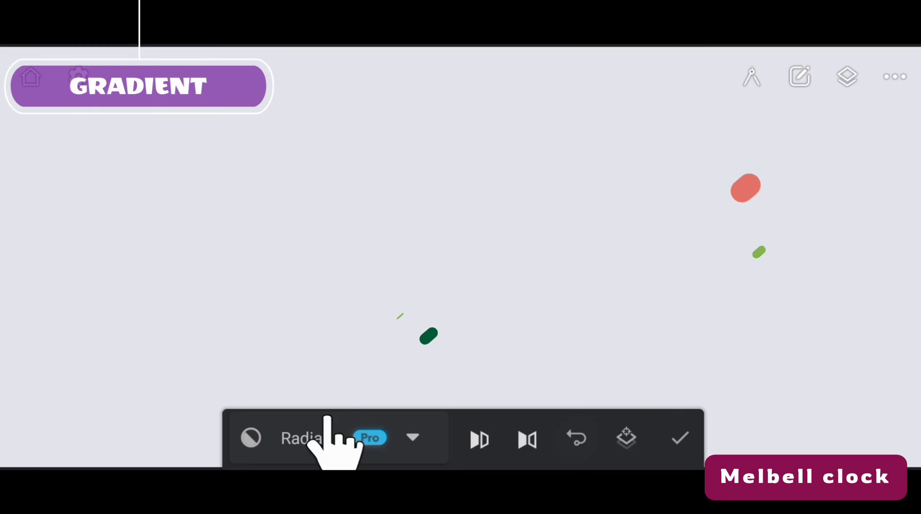
# Step: Choose the Sweep gradient fill, draw it straight down from the canvas center, and toggle its color reversal on and back off
pyautogui.click(320, 437)
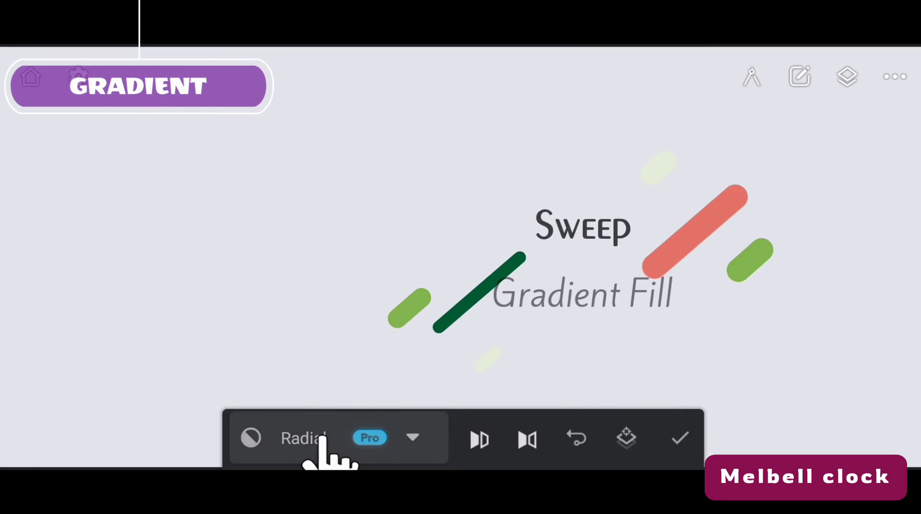
pyautogui.click(330, 322)
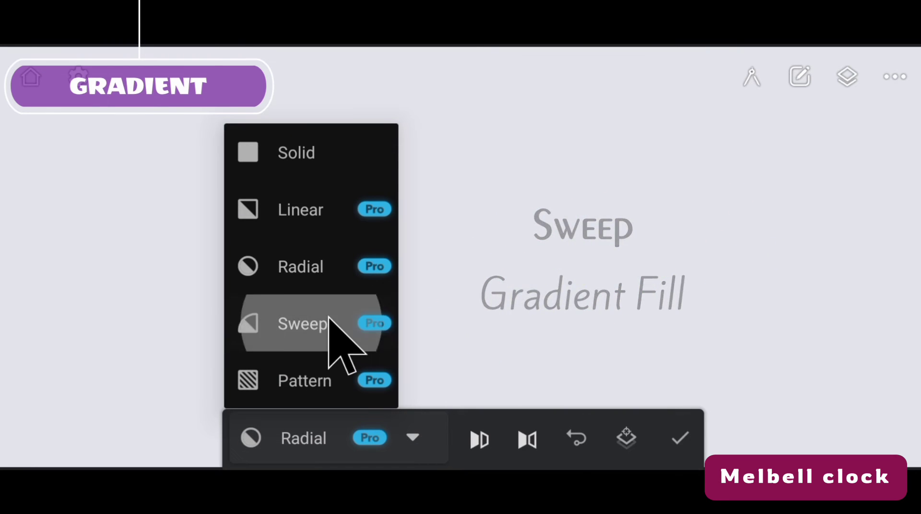
pyautogui.moveTo(478, 226); pyautogui.dragTo(479, 370)
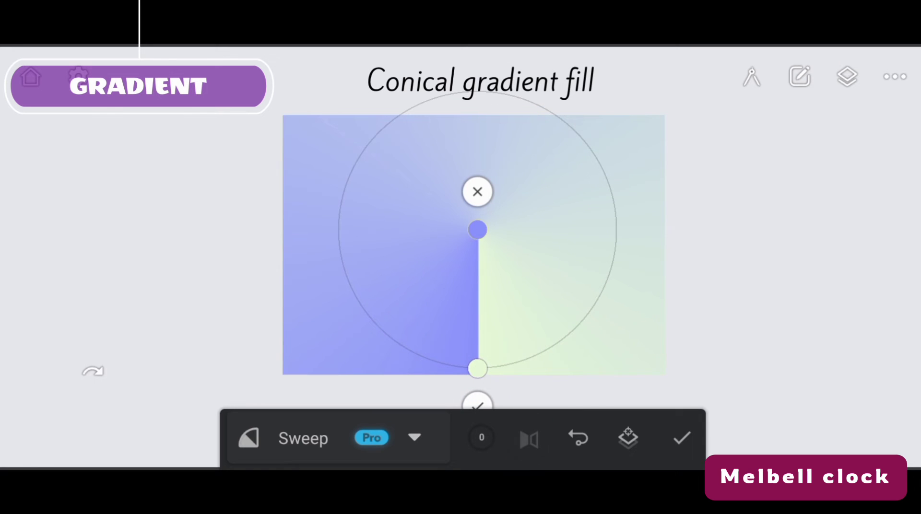
pyautogui.click(573, 433)
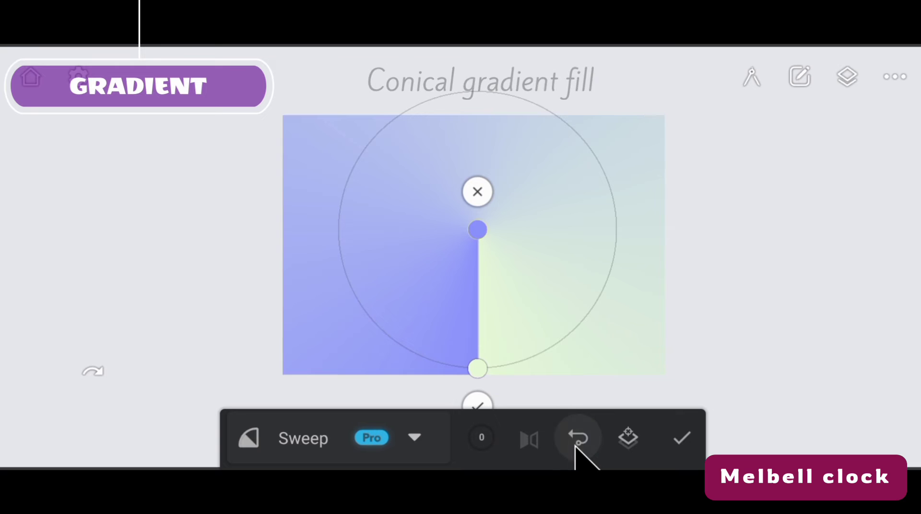
pyautogui.click(575, 446)
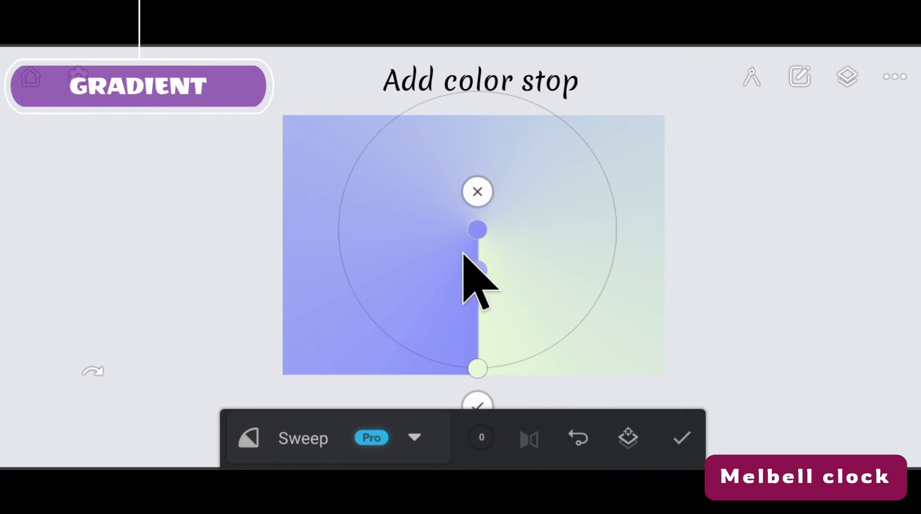
# Step: Add an intermediate deep blue stop to the sweep gradient line and move it close to the center point
pyautogui.click(478, 270)
pyautogui.moveTo(163, 194); pyautogui.dragTo(260, 199)
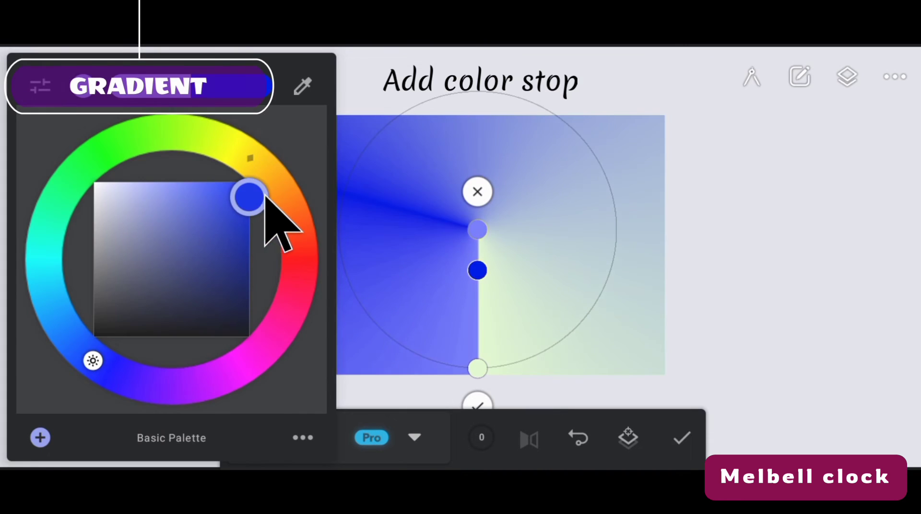
pyautogui.click(554, 260)
pyautogui.moveTo(478, 273); pyautogui.dragTo(477, 250)
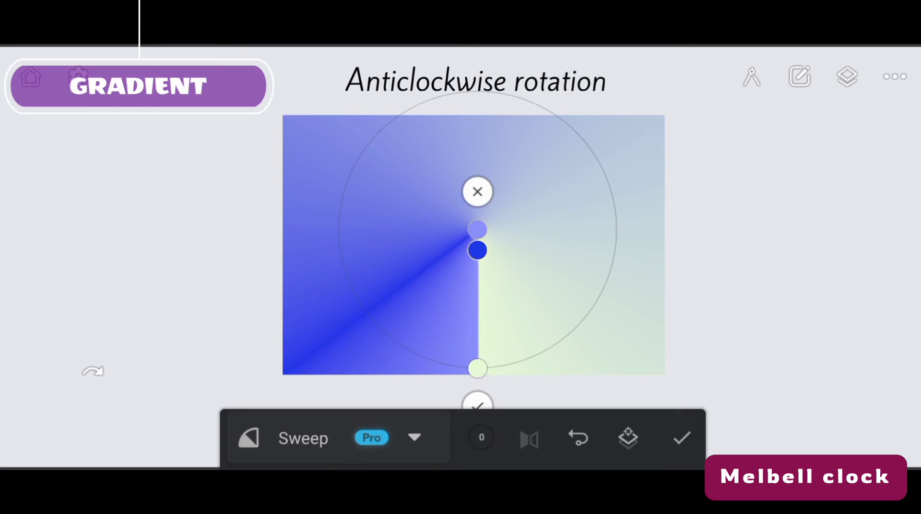
# Step: Turn on reflection for the sweep gradient and move its deep blue stop close to the outer end
pyautogui.click(532, 436)
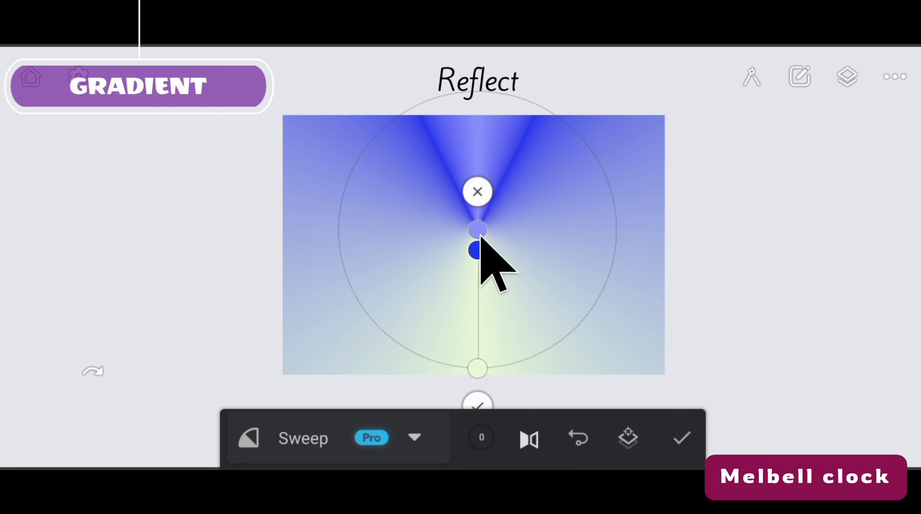
pyautogui.moveTo(478, 250); pyautogui.dragTo(477, 352)
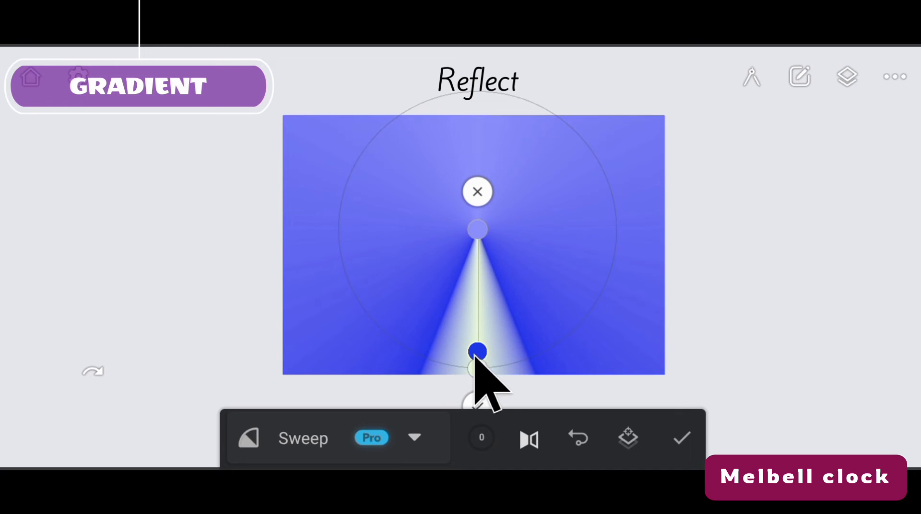
# Step: Set the reflected sweep gradient's repeat count to 15
pyautogui.click(482, 438)
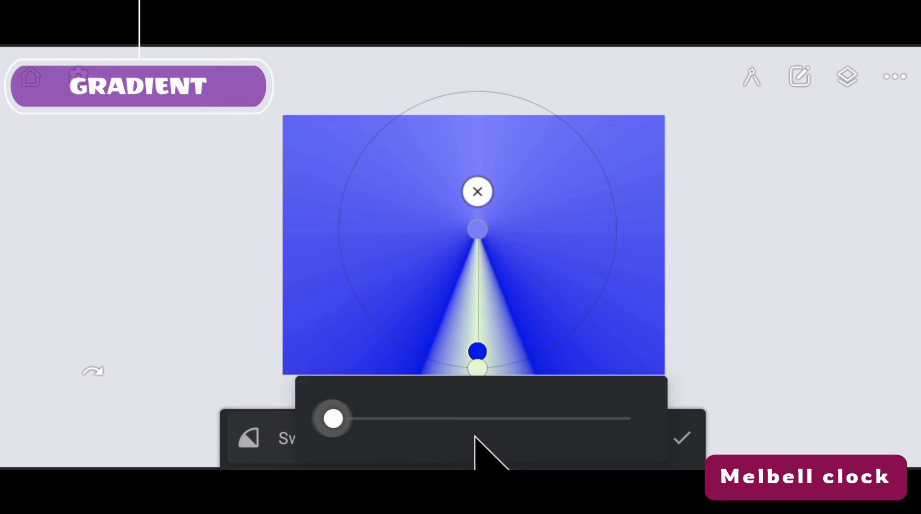
pyautogui.moveTo(334, 419); pyautogui.dragTo(476, 419)
pyautogui.click(722, 348)
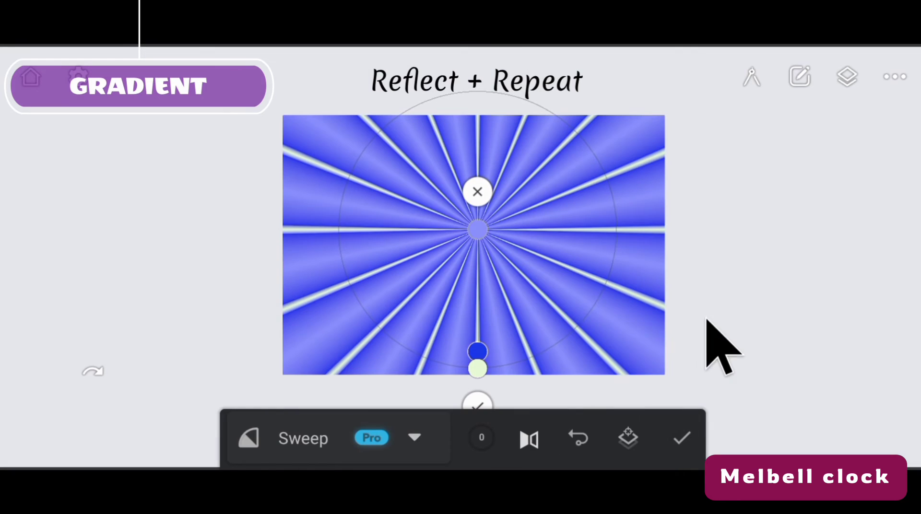
# Step: Move the sweep gradient's deep blue stop a little inward from the outer end and recolor it bright magenta
pyautogui.moveTo(479, 346); pyautogui.dragTo(480, 313)
pyautogui.click(477, 316)
pyautogui.moveTo(243, 390); pyautogui.dragTo(275, 354)
pyautogui.moveTo(238, 229); pyautogui.dragTo(250, 182)
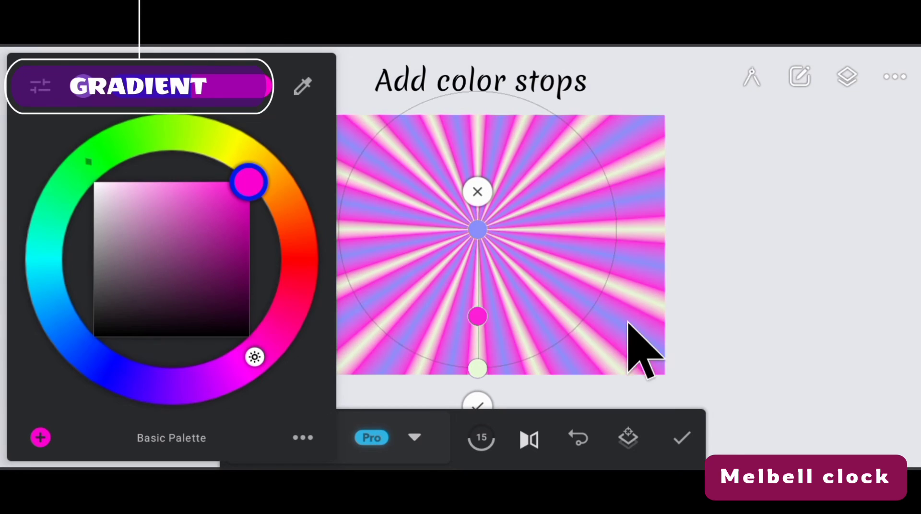
pyautogui.click(658, 256)
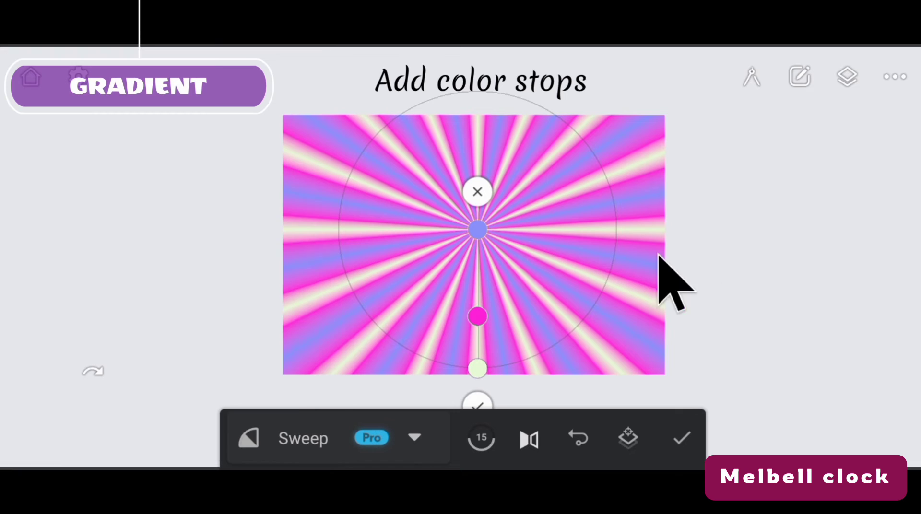
# Step: Change the sweep gradient's center stop from periwinkle to dark navy blue
pyautogui.click(471, 220)
pyautogui.moveTo(192, 188); pyautogui.dragTo(255, 271)
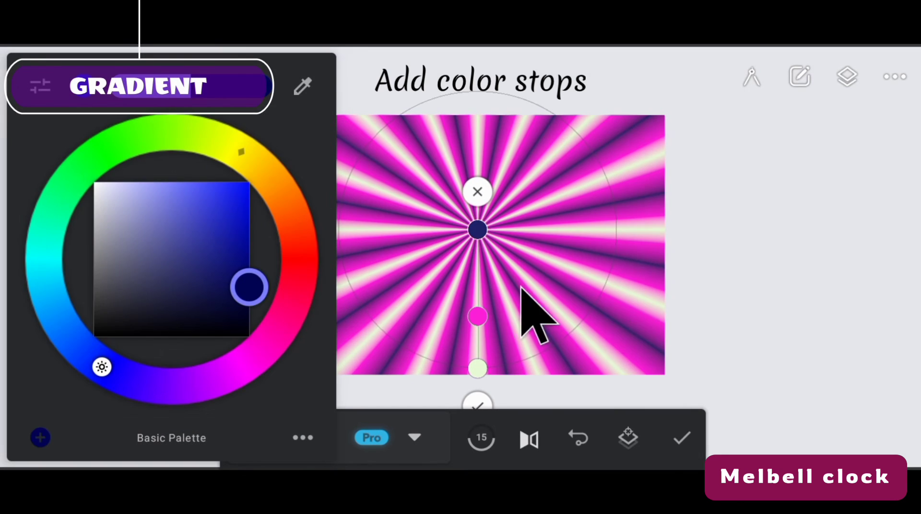
pyautogui.click(507, 315)
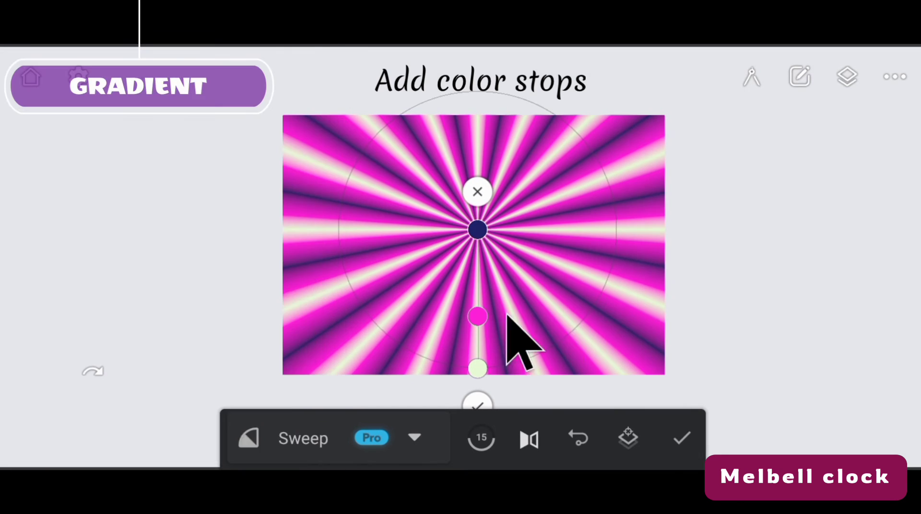
# Step: Set the sweep gradient's repeat count to 5
pyautogui.click(477, 319)
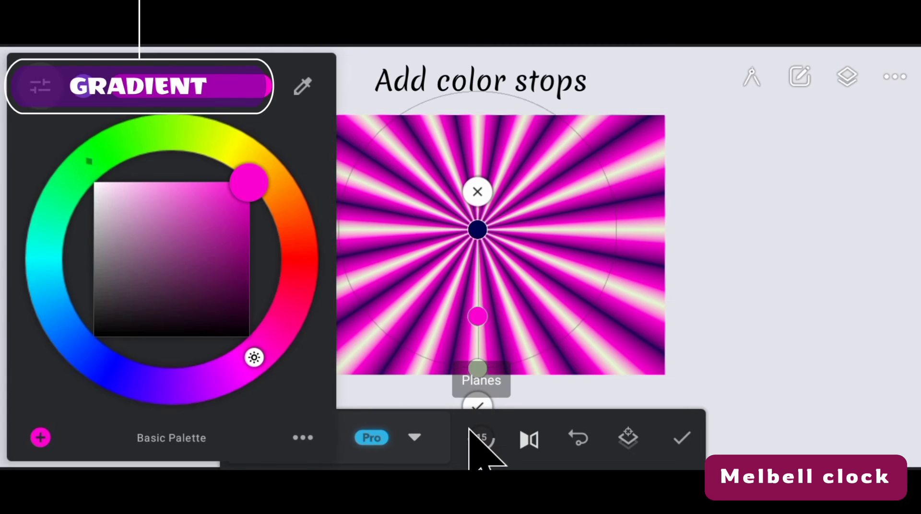
pyautogui.click(476, 442)
pyautogui.click(477, 446)
pyautogui.moveTo(480, 418); pyautogui.dragTo(381, 419)
pyautogui.click(690, 353)
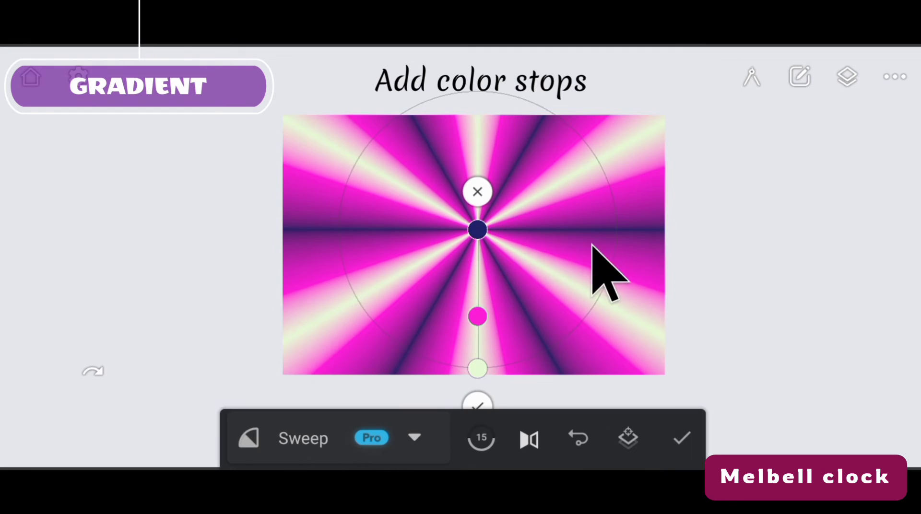
# Step: Add a color stop between the navy center and the magenta stop and brighten it to vivid purple
pyautogui.click(477, 267)
pyautogui.click(478, 267)
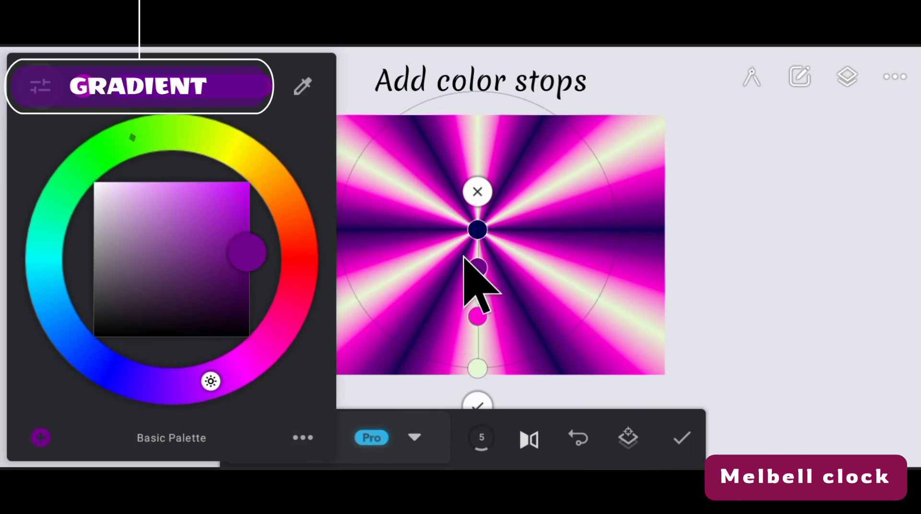
pyautogui.moveTo(258, 242); pyautogui.dragTo(259, 199)
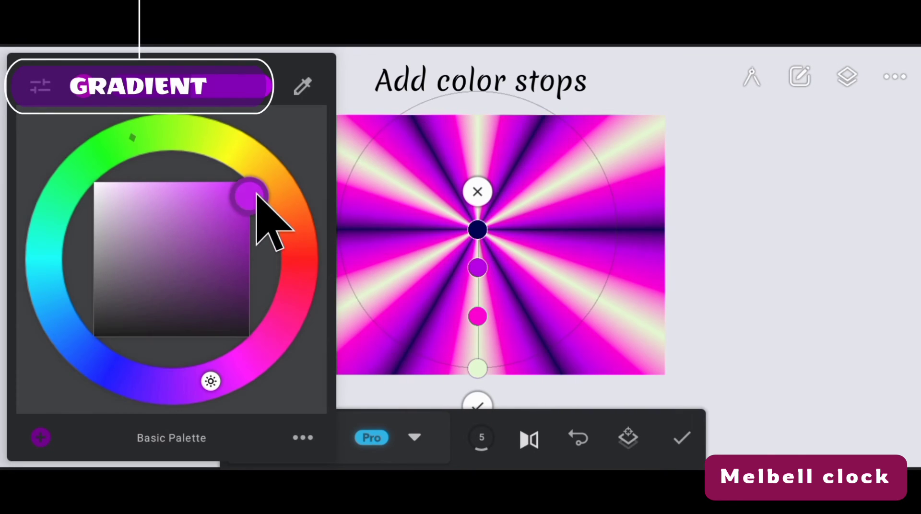
pyautogui.click(603, 311)
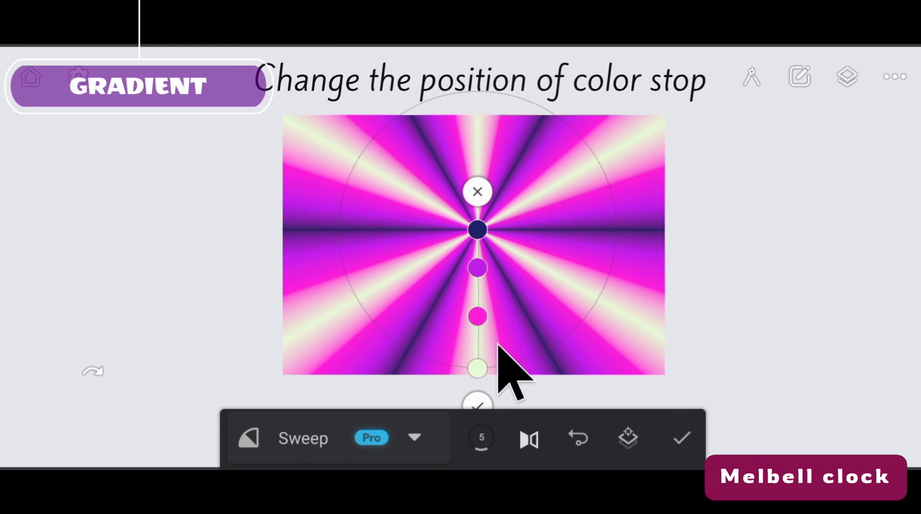
# Step: Swap the purple and magenta stops, place them close together near the center with magenta innermost, and finish the fill
pyautogui.moveTo(468, 262); pyautogui.dragTo(474, 285)
pyautogui.moveTo(477, 316); pyautogui.dragTo(483, 254)
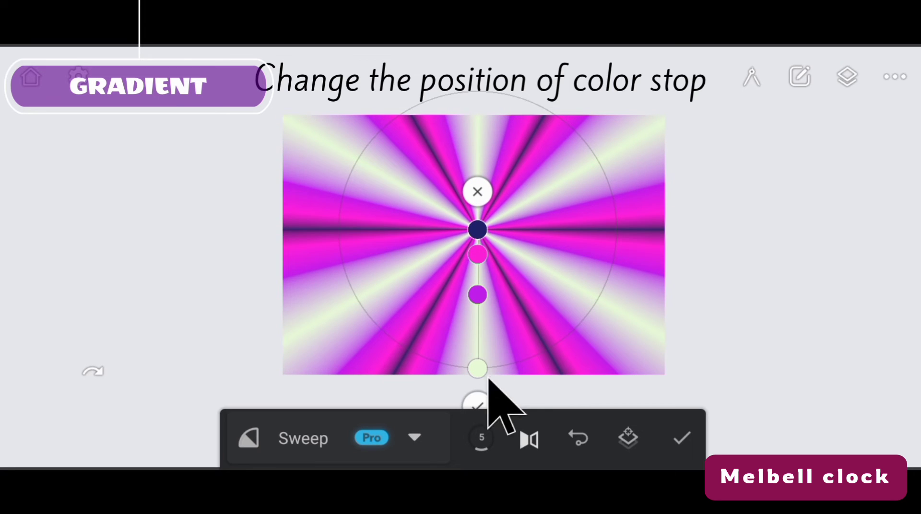
pyautogui.moveTo(478, 251); pyautogui.dragTo(484, 278)
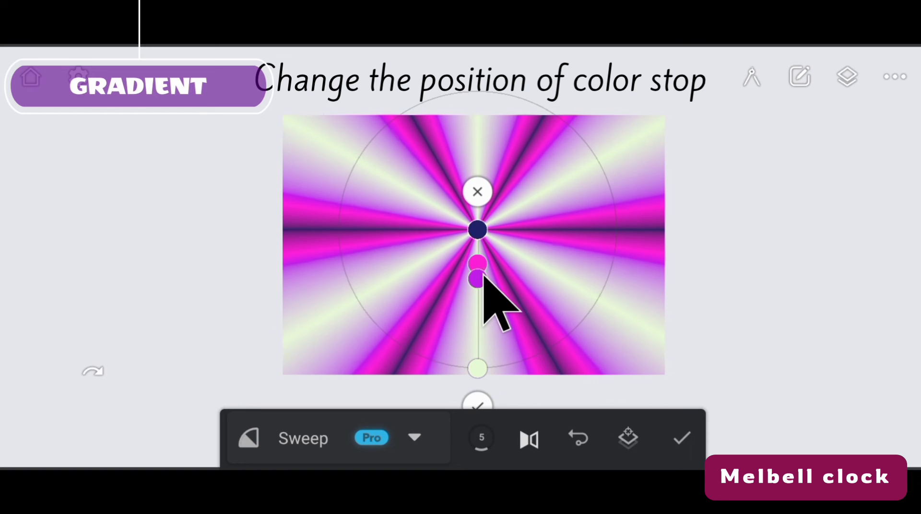
pyautogui.click(686, 438)
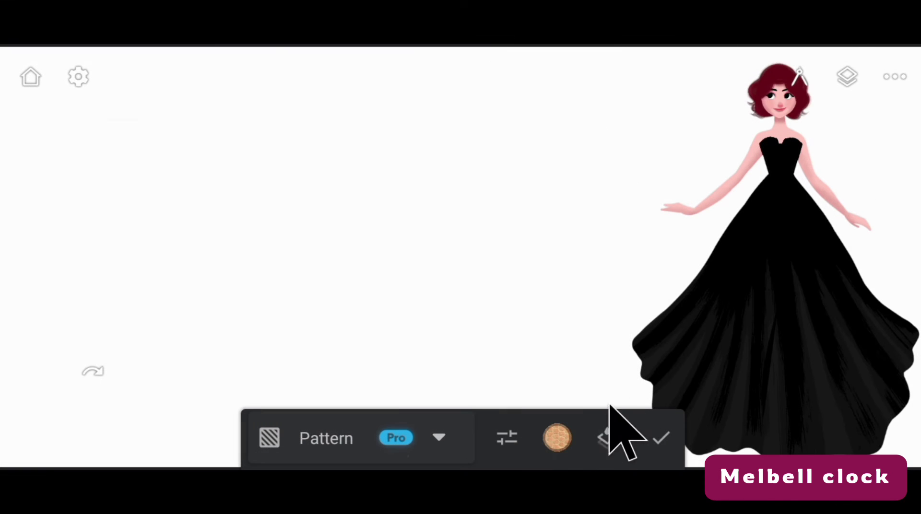
# Step: Browse the preset patterns for the Pattern fill and view the available sources for importing a custom pattern
pyautogui.click(553, 437)
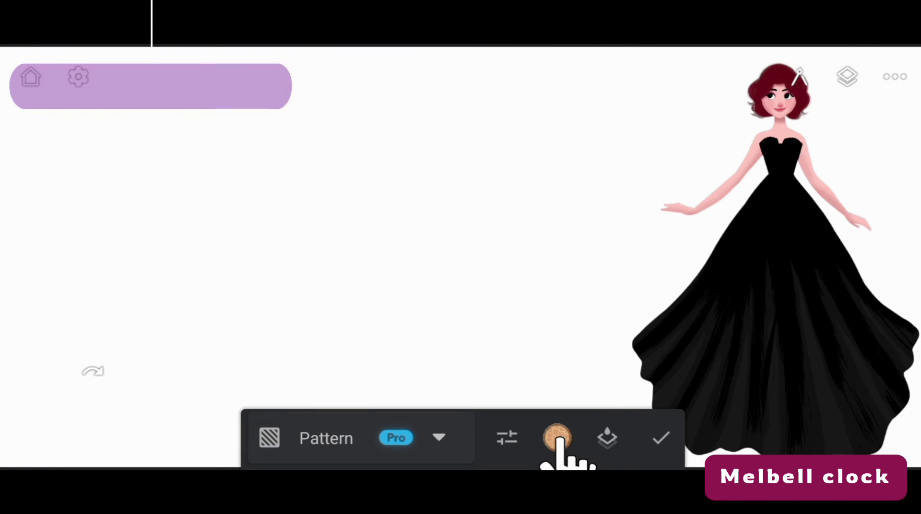
pyautogui.scroll(-10, 567, 327)
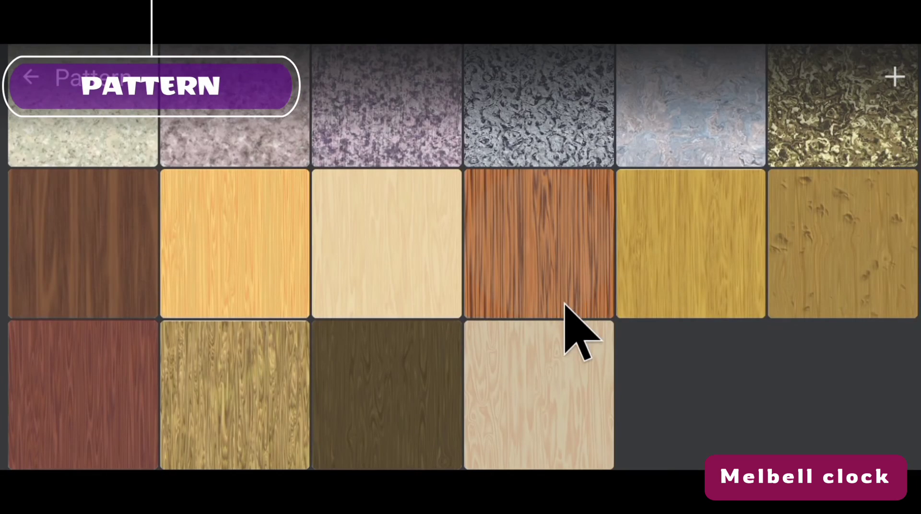
pyautogui.scroll(5, 566, 317)
pyautogui.scroll(4, 566, 307)
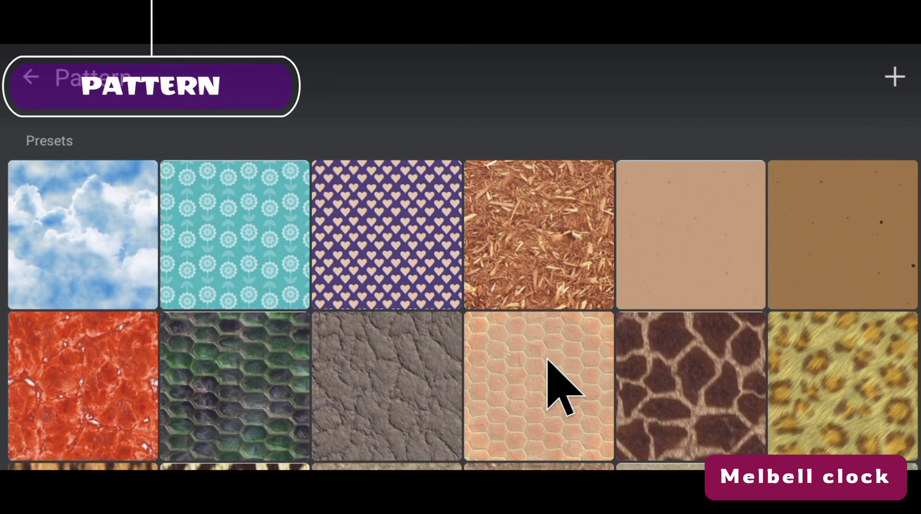
pyautogui.click(894, 77)
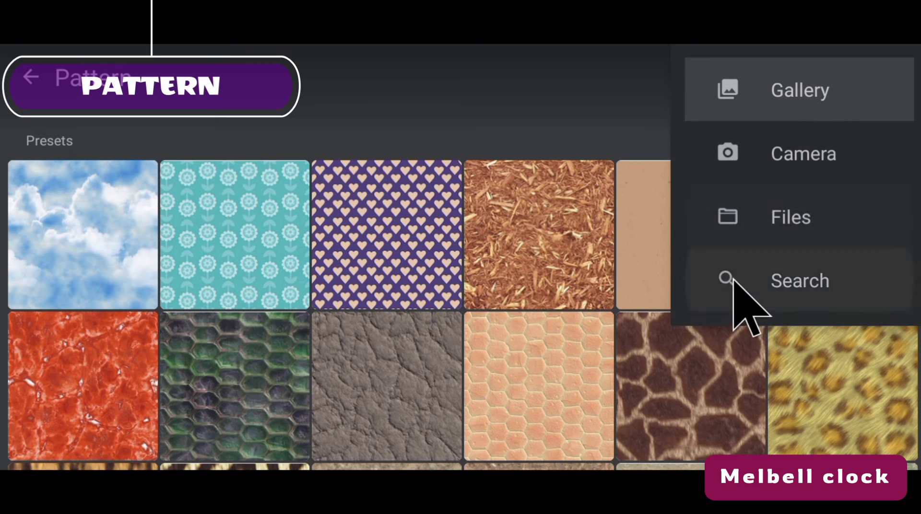
pyautogui.click(500, 309)
# Step: Choose the peach hexagon preset pattern and fill the woman's black dress with it
pyautogui.click(547, 369)
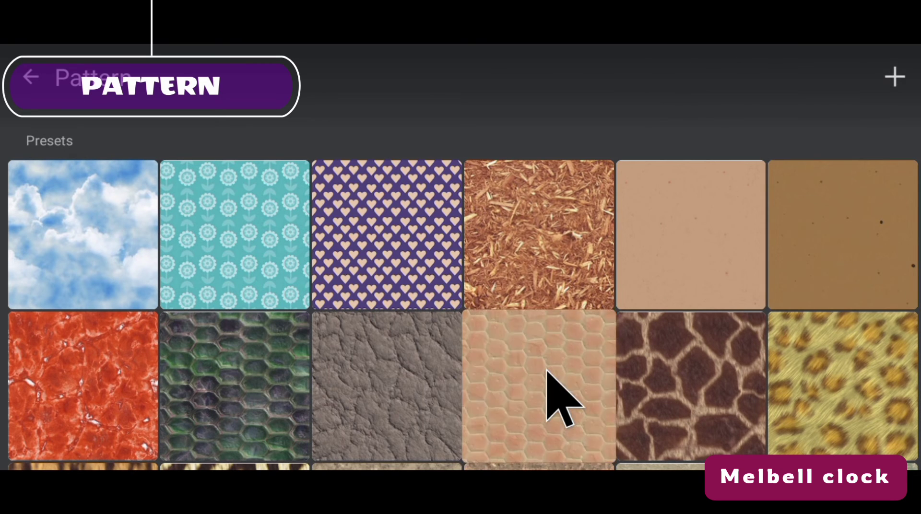
pyautogui.click(772, 287)
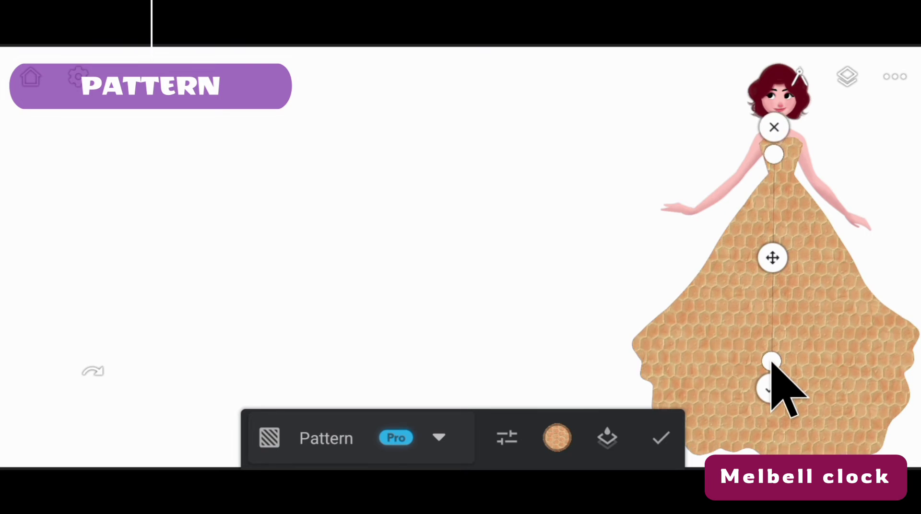
pyautogui.moveTo(774, 379); pyautogui.dragTo(769, 367)
# Step: Set the dress pattern's hue to -147, saturation to 12, brightness to 10 and contrast to 6
pyautogui.click(504, 437)
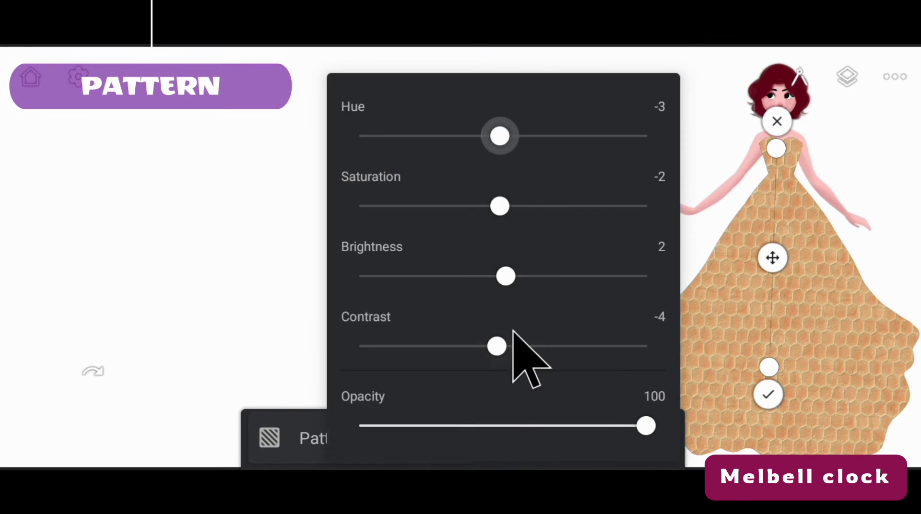
pyautogui.moveTo(499, 136); pyautogui.dragTo(390, 144)
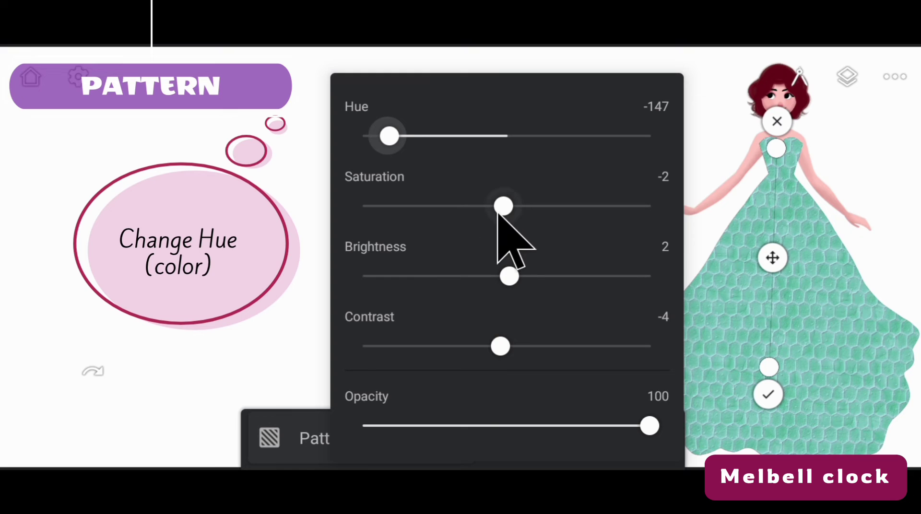
pyautogui.moveTo(500, 209); pyautogui.dragTo(525, 222)
pyautogui.moveTo(508, 276)
pyautogui.mouseDown()
pyautogui.moveTo(331, 284)
pyautogui.moveTo(671, 271)
pyautogui.moveTo(523, 284)
pyautogui.mouseUp()
pyautogui.moveTo(500, 346); pyautogui.dragTo(515, 358)
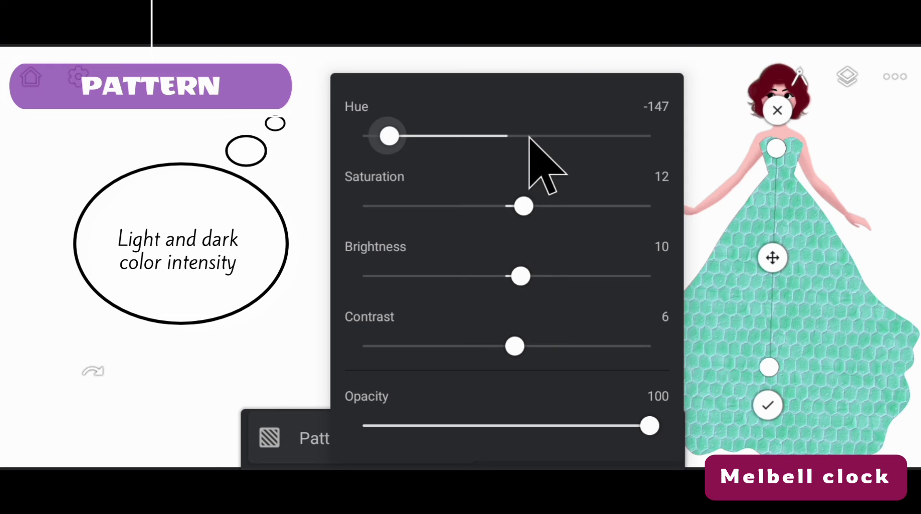
# Step: Set the dress pattern's saturation to -16 and brightness to about -31, and enlarge the pattern on the dress
pyautogui.moveTo(522, 207); pyautogui.dragTo(487, 226)
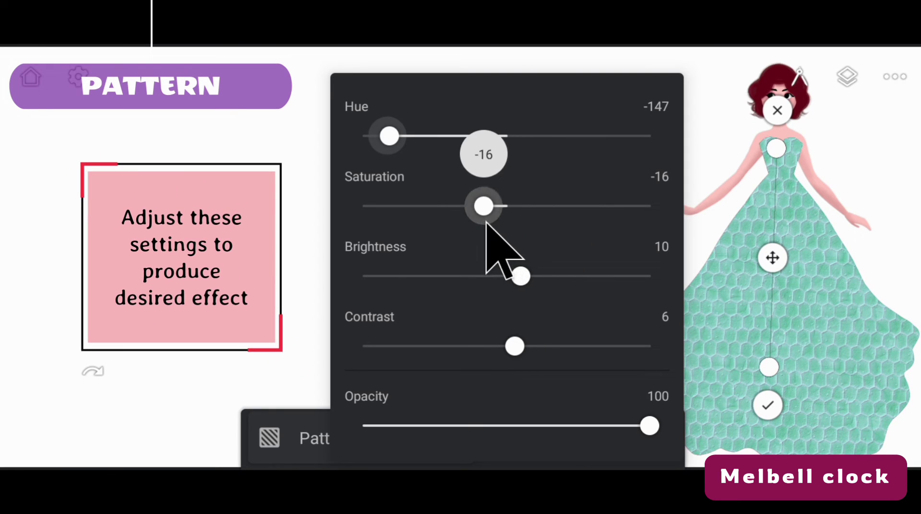
pyautogui.moveTo(520, 276); pyautogui.dragTo(544, 279)
pyautogui.moveTo(566, 276); pyautogui.dragTo(460, 276)
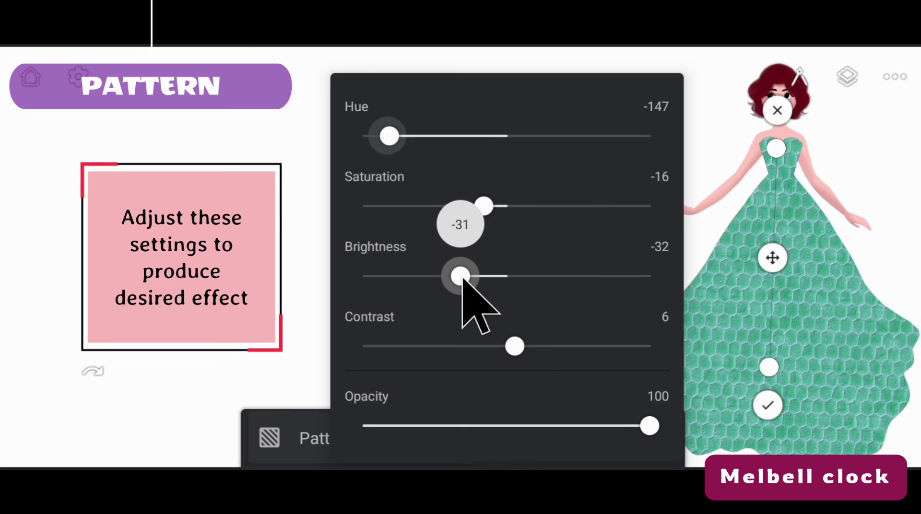
pyautogui.click(701, 315)
pyautogui.moveTo(764, 359); pyautogui.dragTo(767, 440)
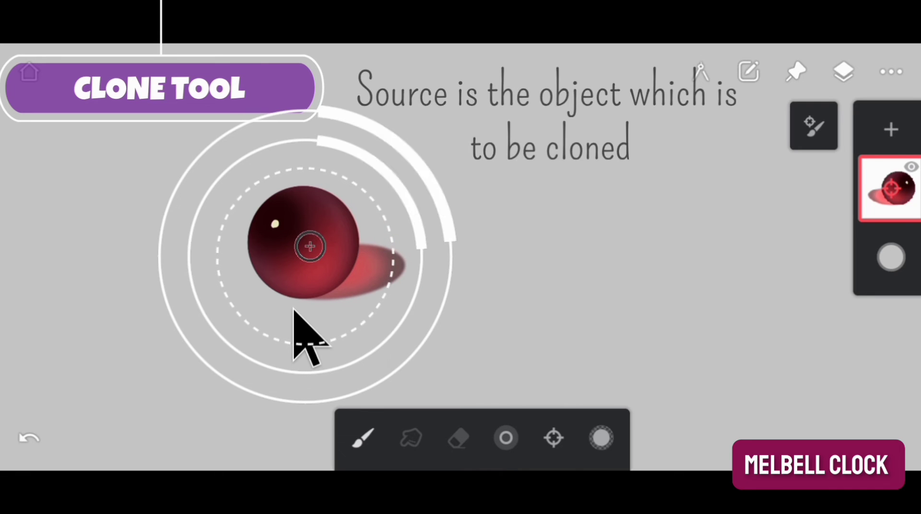
# Step: Add a new empty layer above the red ball layer and set it as the clone source
pyautogui.click(894, 135)
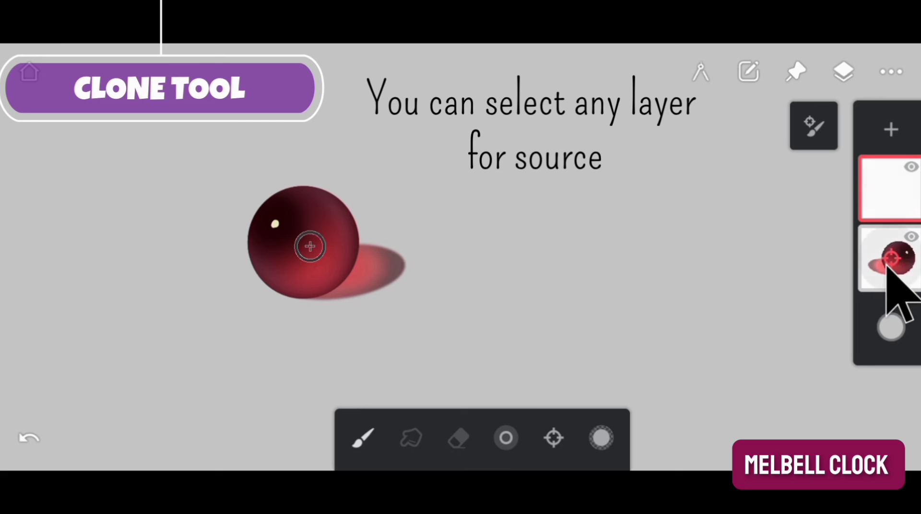
pyautogui.click(882, 197)
pyautogui.click(671, 439)
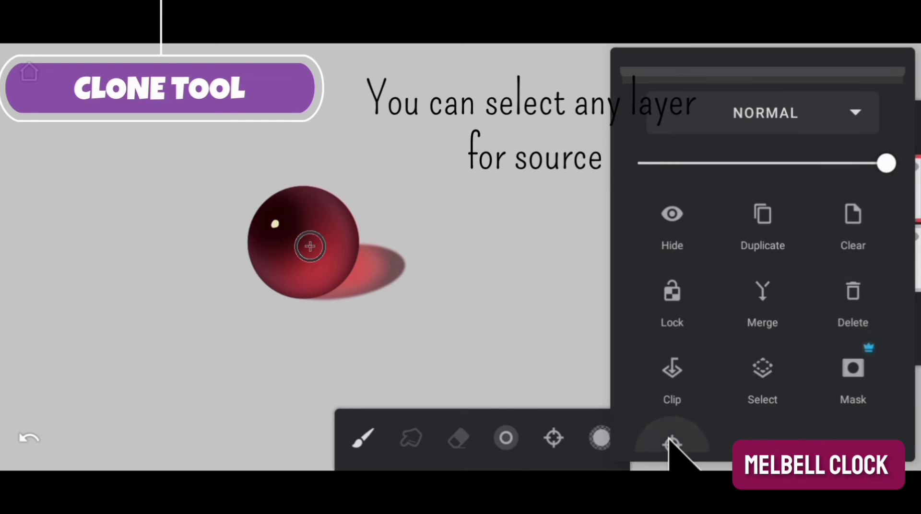
# Step: Set the red ball layer as the clone source
pyautogui.click(883, 243)
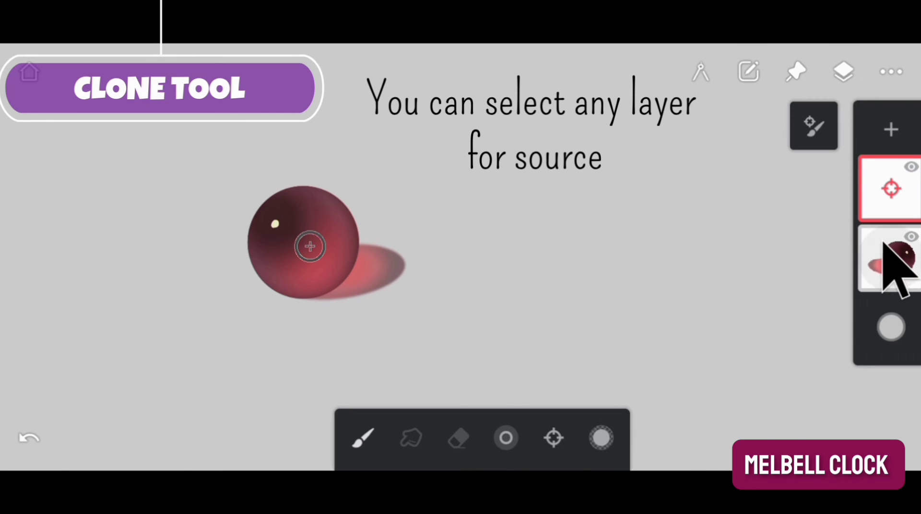
pyautogui.click(901, 283)
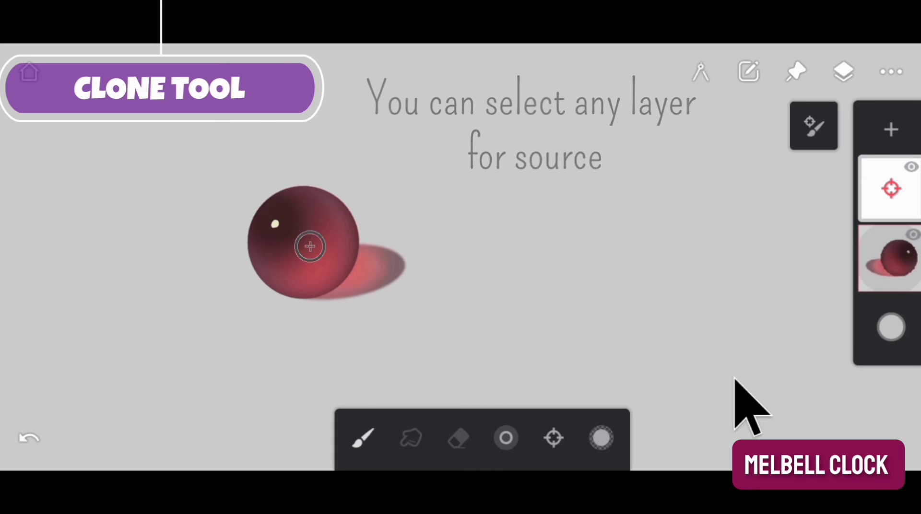
pyautogui.click(672, 440)
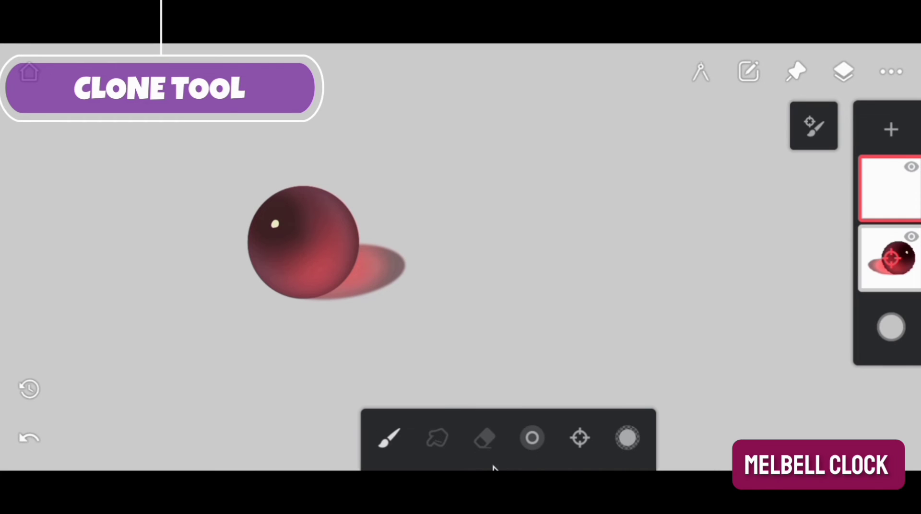
# Step: Choose the Soft Airbrush from the favorite brushes for the Clone tool
pyautogui.click(382, 438)
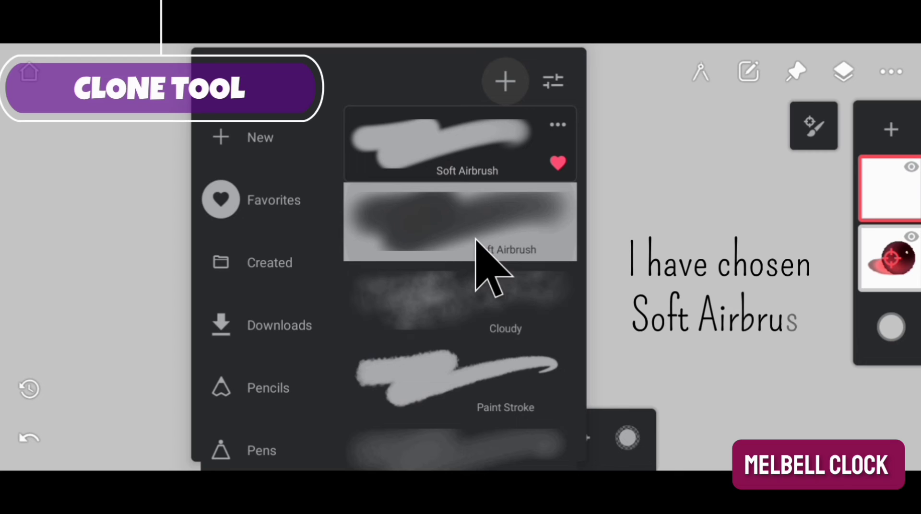
pyautogui.click(701, 294)
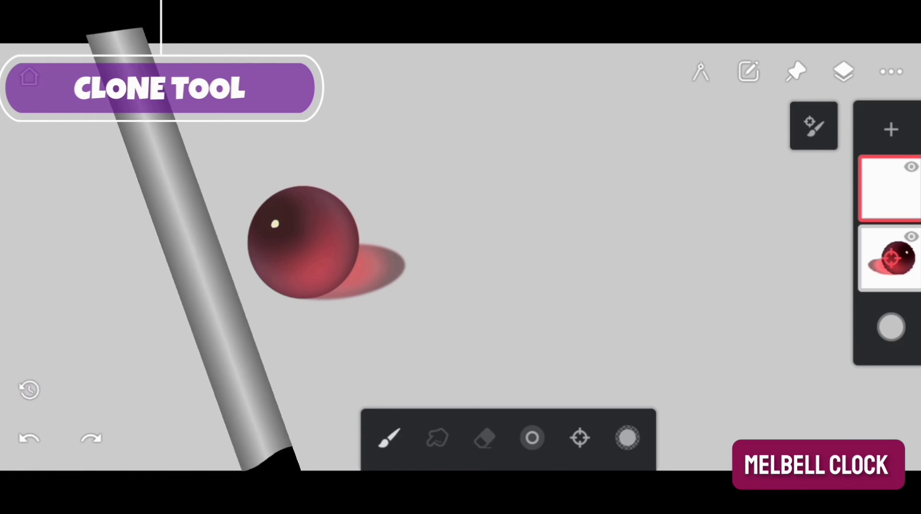
# Step: Clone the red ball onto blank canvas beside the original, first on the source layer and again on the separate empty layer
pyautogui.moveTo(473, 278)
pyautogui.mouseDown()
pyautogui.moveTo(494, 292)
pyautogui.moveTo(525, 269)
pyautogui.moveTo(531, 237)
pyautogui.moveTo(494, 201)
pyautogui.moveTo(456, 193)
pyautogui.moveTo(448, 223)
pyautogui.moveTo(482, 243)
pyautogui.moveTo(551, 242)
pyautogui.moveTo(561, 222)
pyautogui.moveTo(502, 149)
pyautogui.moveTo(452, 206)
pyautogui.mouseUp()
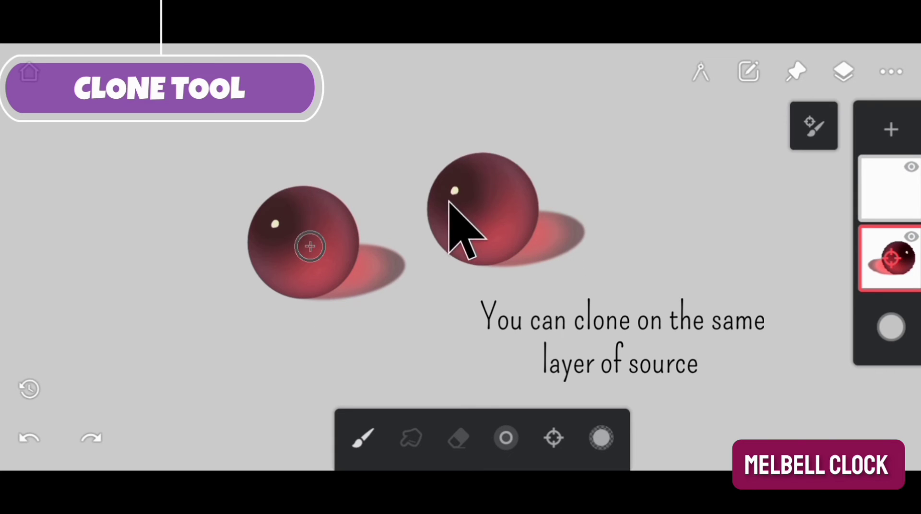
pyautogui.click(874, 187)
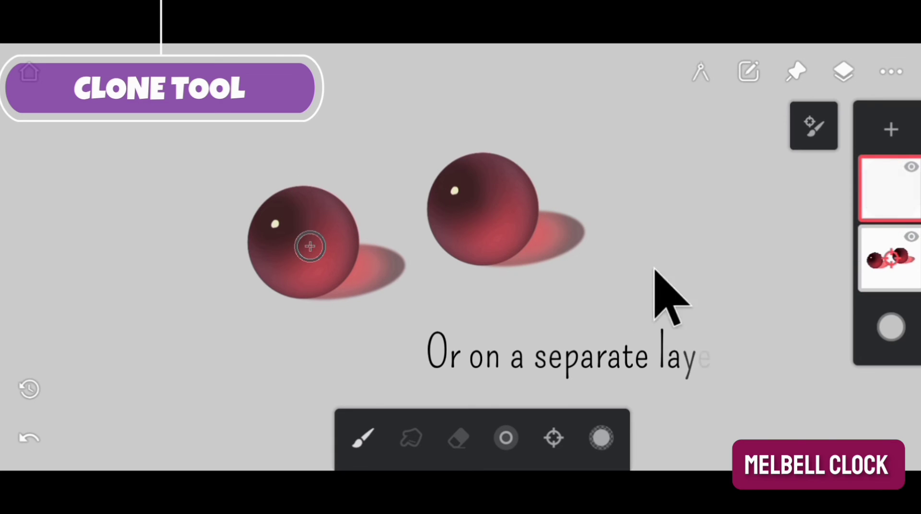
pyautogui.moveTo(665, 149)
pyautogui.mouseDown()
pyautogui.moveTo(652, 217)
pyautogui.moveTo(741, 229)
pyautogui.moveTo(740, 177)
pyautogui.moveTo(712, 155)
pyautogui.moveTo(620, 161)
pyautogui.mouseUp()
pyautogui.moveTo(724, 216); pyautogui.dragTo(725, 216)
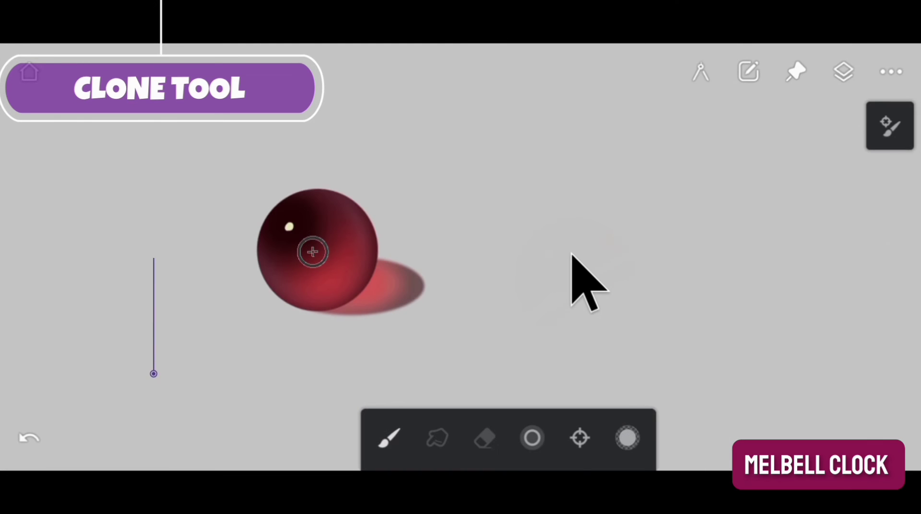
pyautogui.moveTo(578, 253)
pyautogui.mouseDown()
pyautogui.moveTo(578, 274)
pyautogui.moveTo(603, 242)
pyautogui.moveTo(577, 226)
pyautogui.moveTo(561, 232)
pyautogui.moveTo(588, 247)
pyautogui.moveTo(681, 246)
pyautogui.mouseUp()
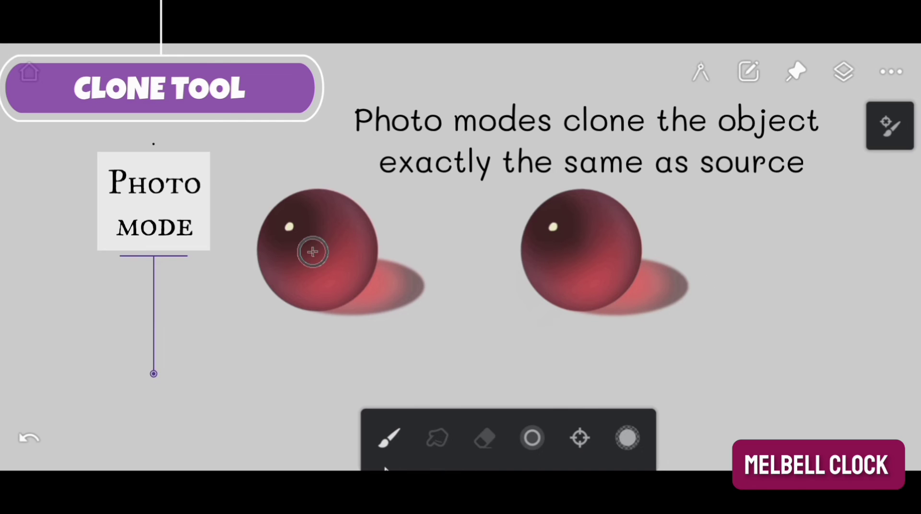
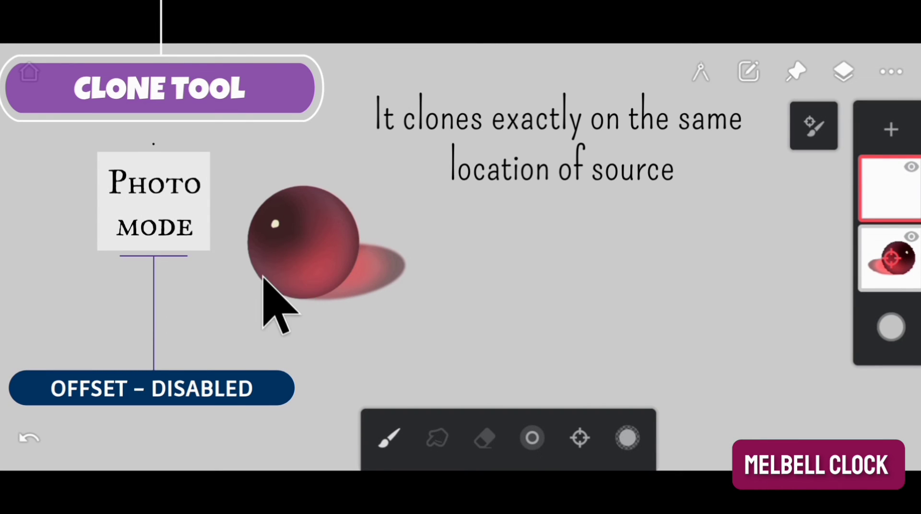
# Step: Clone the red ball over itself with Offset disabled and check the copy by hiding and reshowing the lower layer
pyautogui.moveTo(263, 277); pyautogui.dragTo(286, 280)
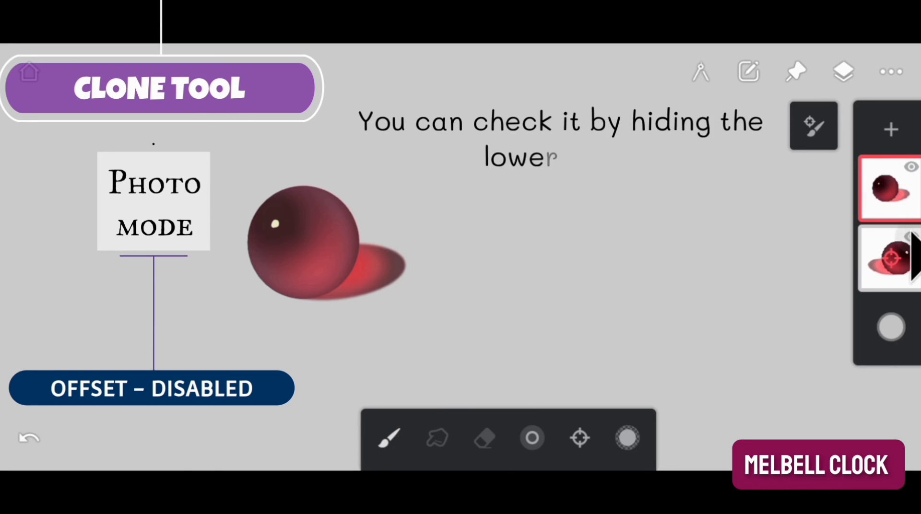
pyautogui.click(911, 235)
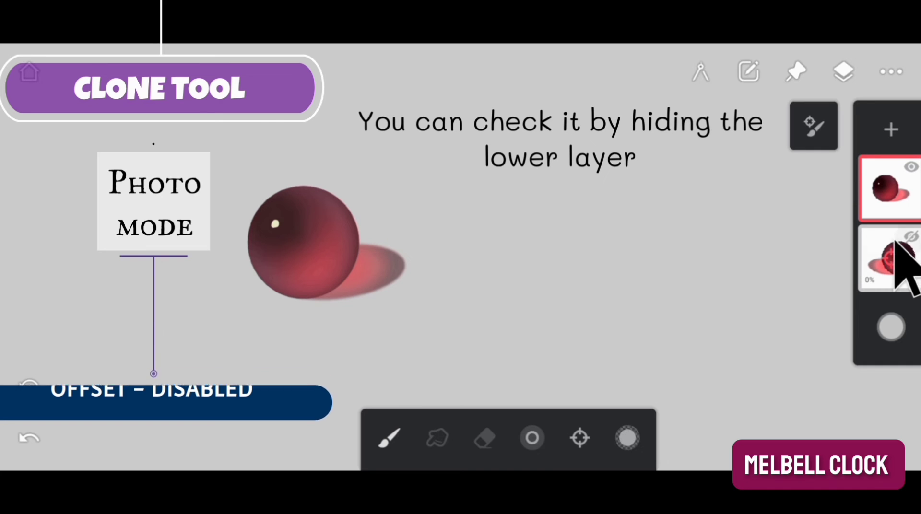
pyautogui.click(911, 236)
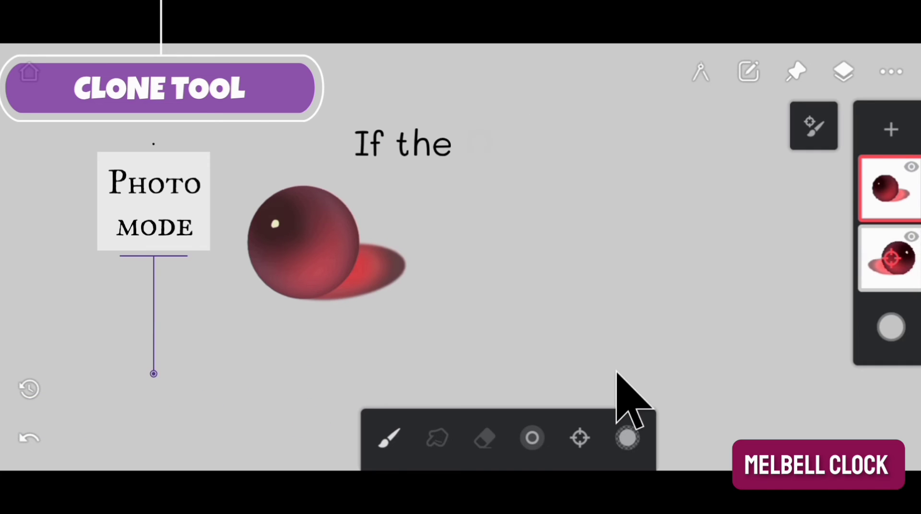
# Step: Enable Offset for the Photo clone mode
pyautogui.click(580, 437)
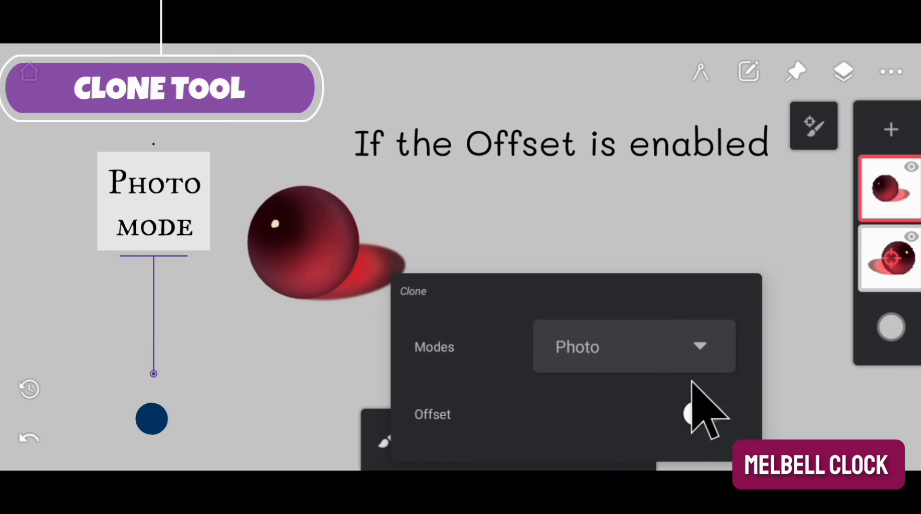
pyautogui.click(698, 413)
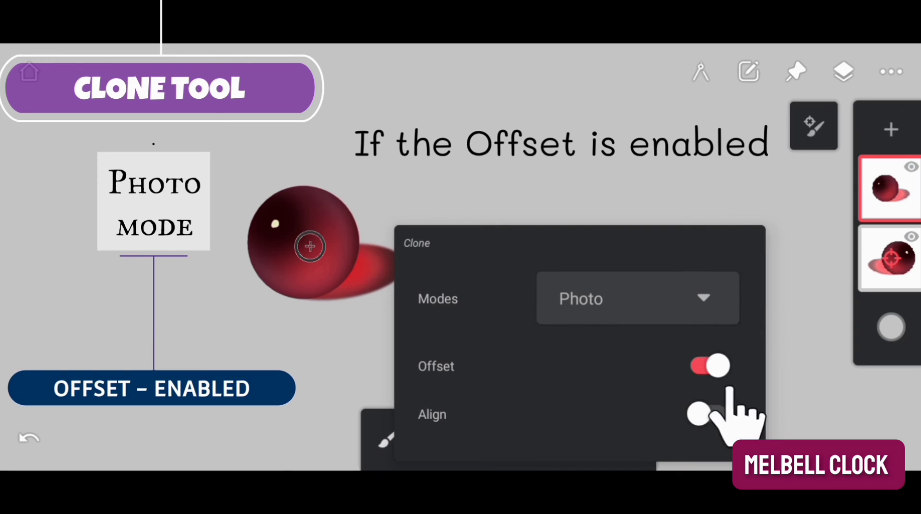
pyautogui.click(804, 357)
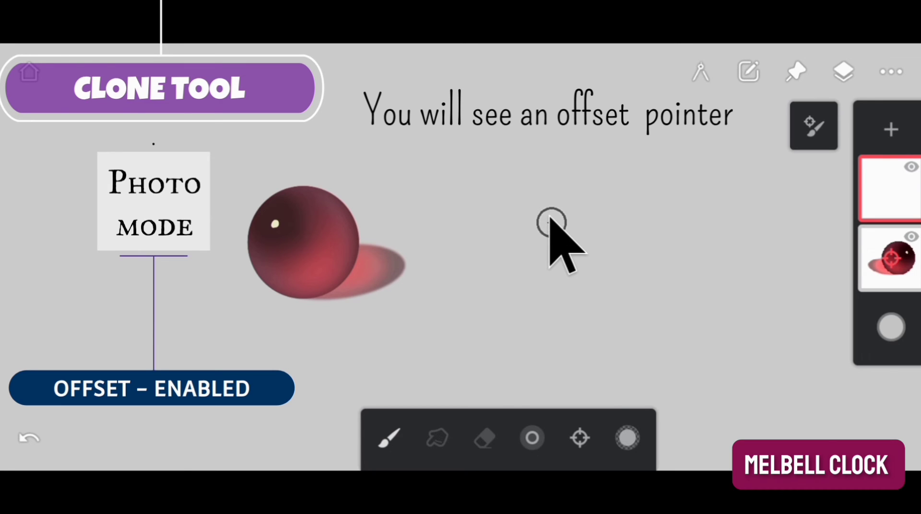
# Step: Place the offset pointer on the red ball and clone two copies of it beside the original
pyautogui.moveTo(550, 219); pyautogui.dragTo(396, 255)
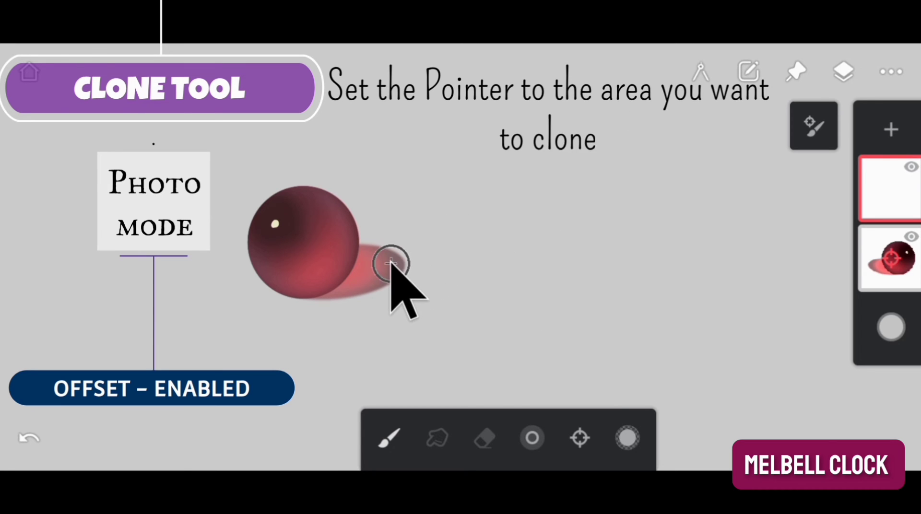
pyautogui.moveTo(509, 247)
pyautogui.mouseDown()
pyautogui.moveTo(496, 285)
pyautogui.moveTo(552, 265)
pyautogui.moveTo(562, 246)
pyautogui.moveTo(553, 221)
pyautogui.moveTo(515, 200)
pyautogui.moveTo(479, 201)
pyautogui.moveTo(445, 237)
pyautogui.moveTo(475, 273)
pyautogui.moveTo(536, 284)
pyautogui.moveTo(597, 266)
pyautogui.mouseUp()
pyautogui.moveTo(680, 229)
pyautogui.mouseDown()
pyautogui.moveTo(677, 248)
pyautogui.moveTo(711, 274)
pyautogui.moveTo(768, 250)
pyautogui.moveTo(720, 196)
pyautogui.moveTo(662, 226)
pyautogui.moveTo(675, 273)
pyautogui.moveTo(696, 250)
pyautogui.mouseUp()
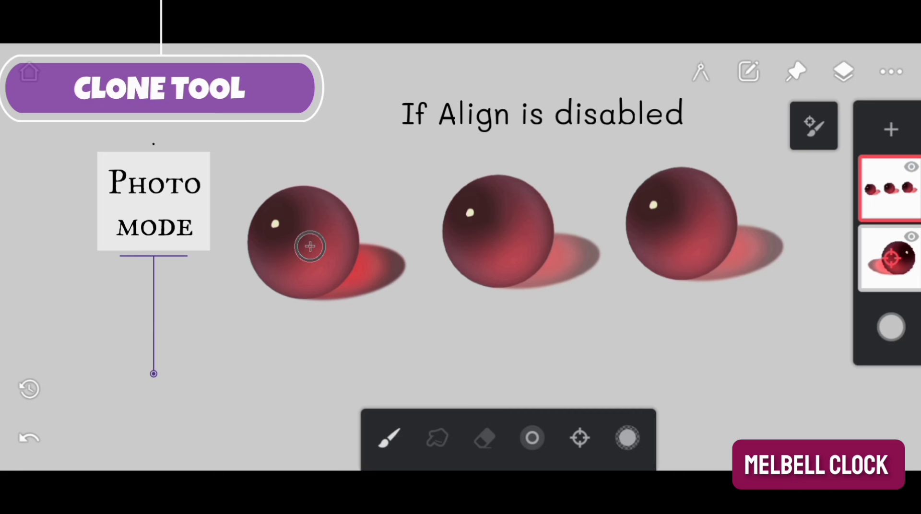
# Step: Check the Align option in the clone settings, leave it disabled, and clear the copies from the upper layer
pyautogui.click(581, 438)
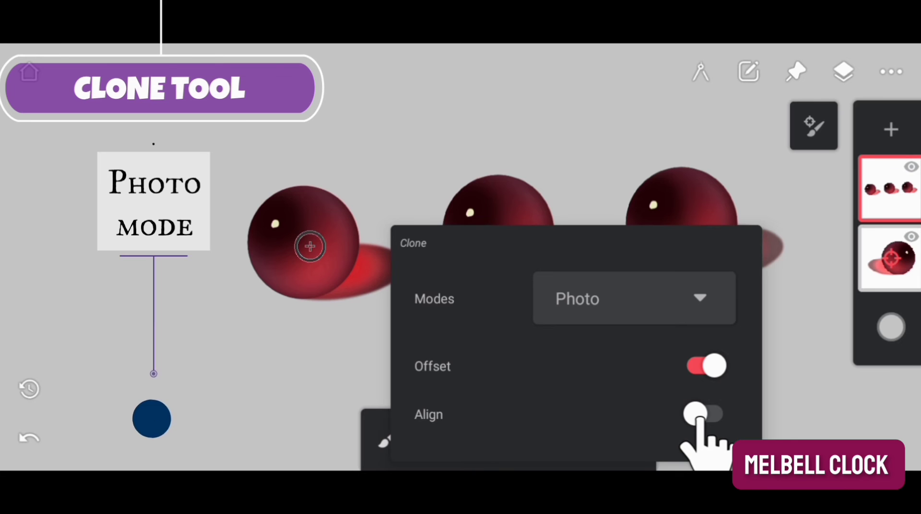
pyautogui.click(791, 391)
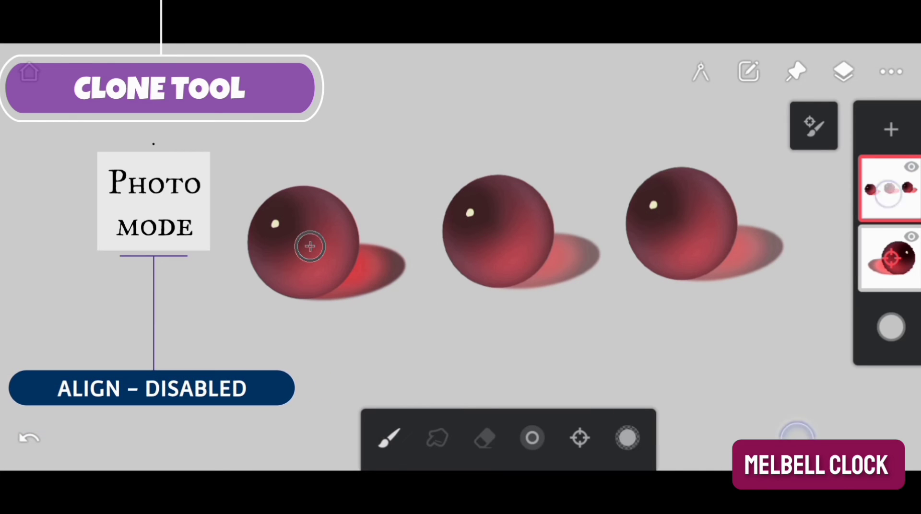
pyautogui.click(889, 188)
pyautogui.click(851, 214)
pyautogui.click(846, 63)
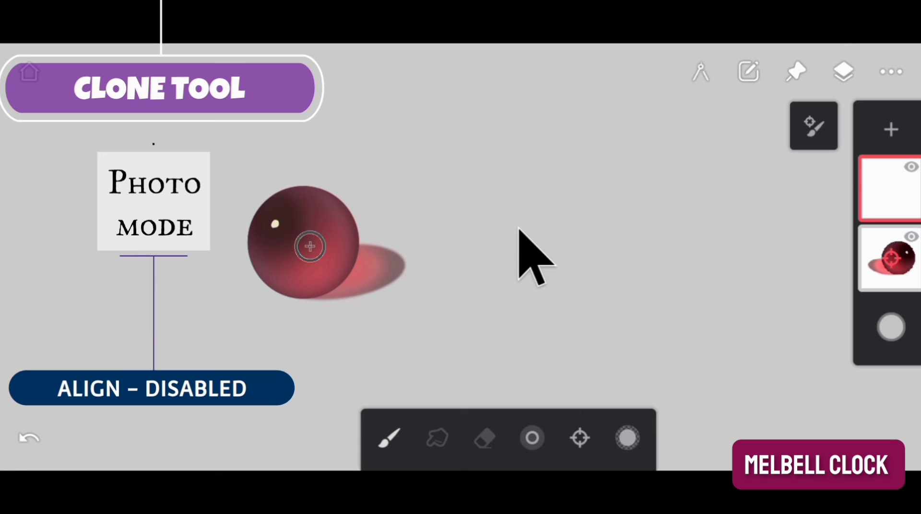
# Step: With Align disabled, paint six separate clone strokes of the red ball clustered beside the original
pyautogui.moveTo(497, 236)
pyautogui.mouseDown()
pyautogui.moveTo(499, 271)
pyautogui.moveTo(486, 299)
pyautogui.mouseUp()
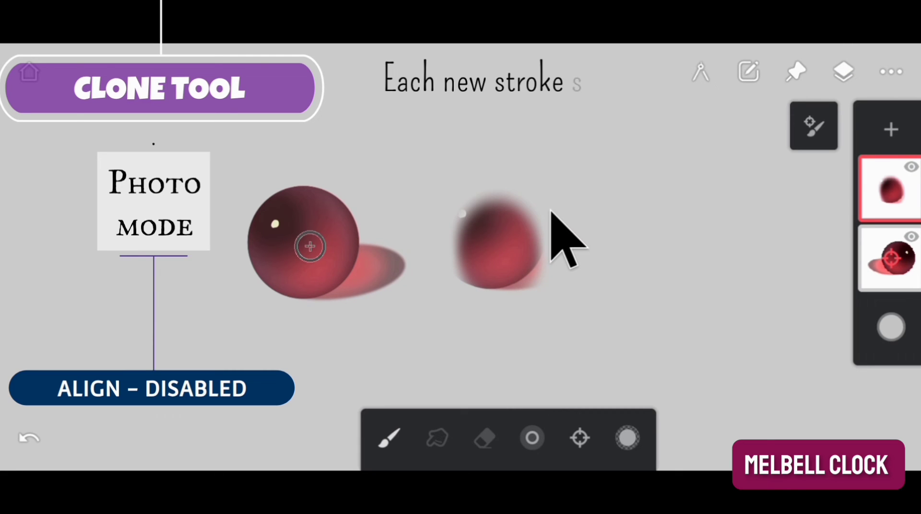
pyautogui.moveTo(552, 213); pyautogui.dragTo(556, 283)
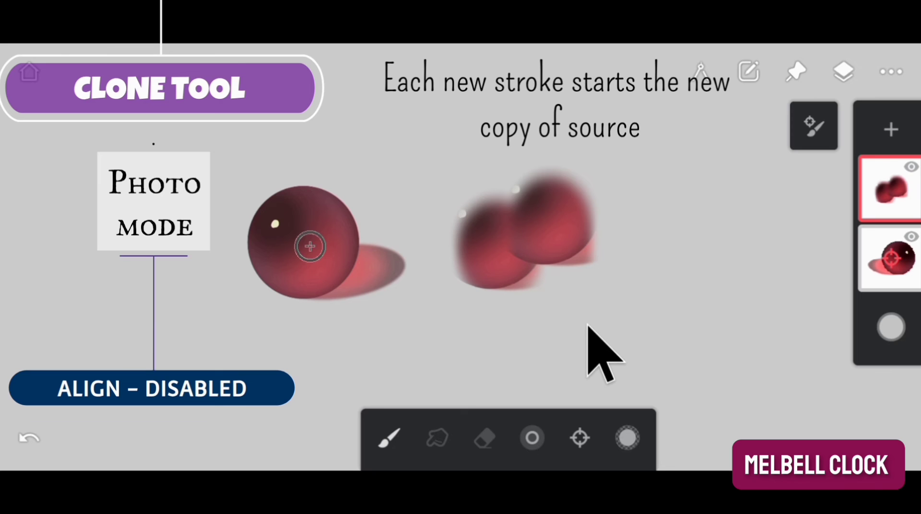
pyautogui.moveTo(618, 225); pyautogui.dragTo(605, 316)
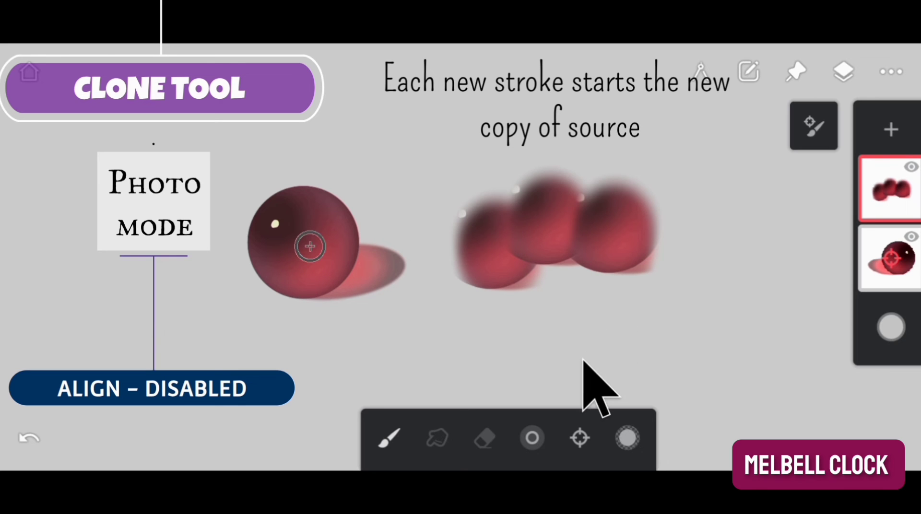
pyautogui.moveTo(554, 286)
pyautogui.mouseDown()
pyautogui.moveTo(559, 331)
pyautogui.moveTo(584, 331)
pyautogui.mouseUp()
pyautogui.moveTo(626, 259); pyautogui.dragTo(623, 316)
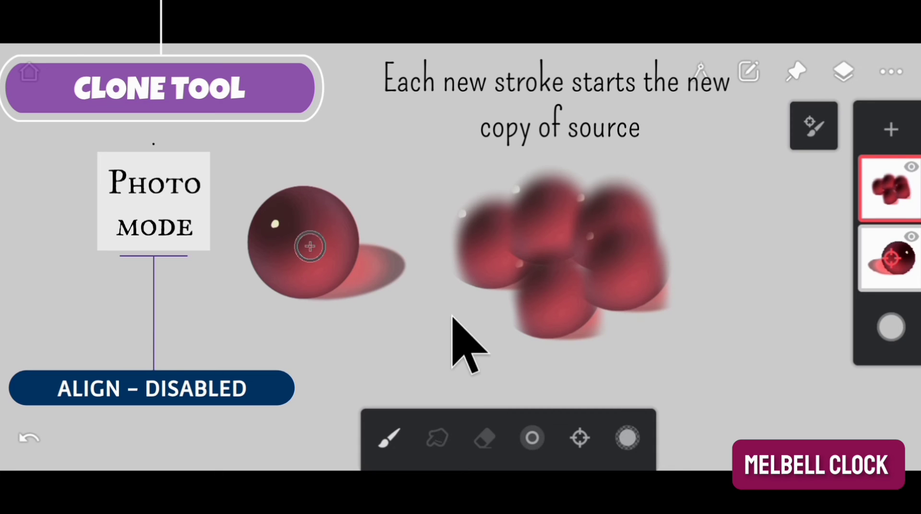
pyautogui.moveTo(472, 283)
pyautogui.mouseDown()
pyautogui.moveTo(475, 308)
pyautogui.moveTo(489, 319)
pyautogui.mouseUp()
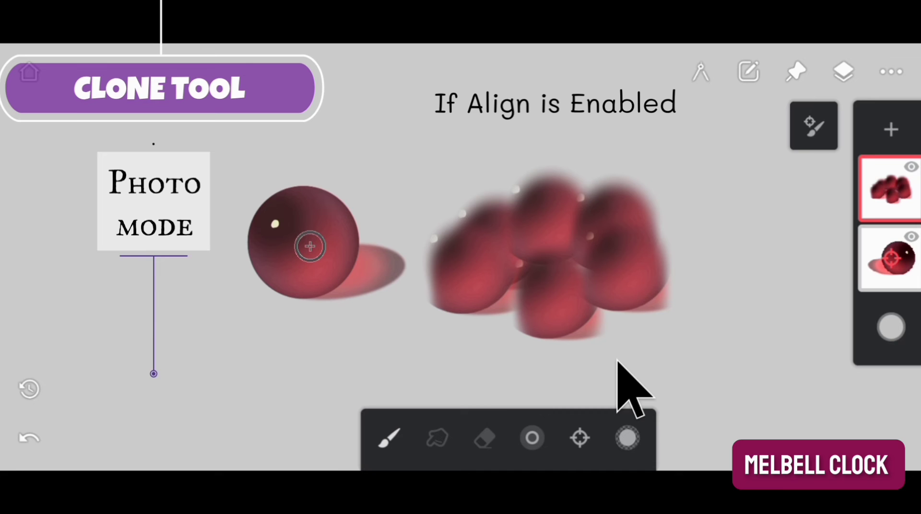
# Step: Enable Align for the Photo clone mode and clear the cloned strokes from the upper layer
pyautogui.click(590, 437)
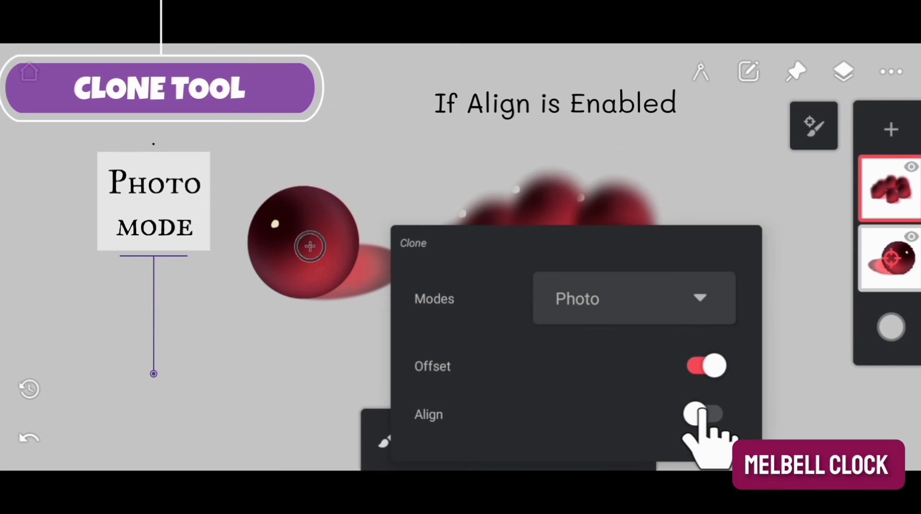
pyautogui.click(781, 386)
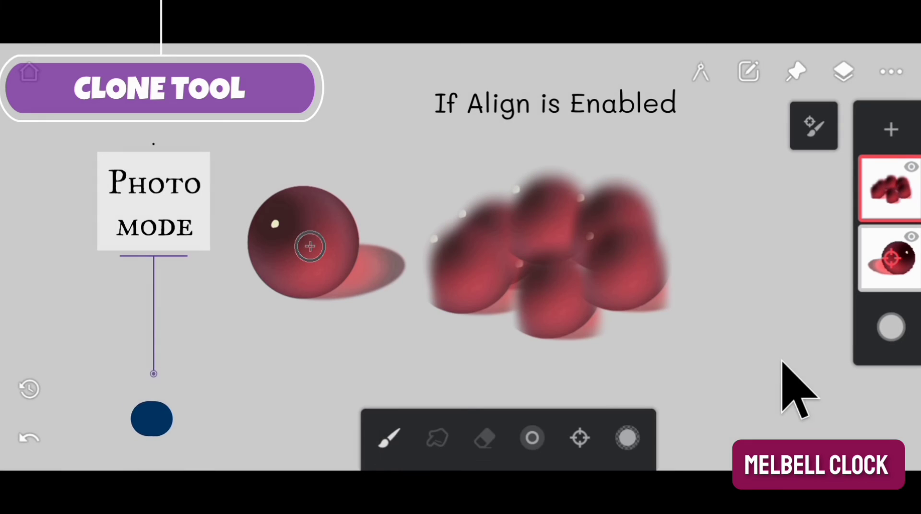
pyautogui.click(885, 189)
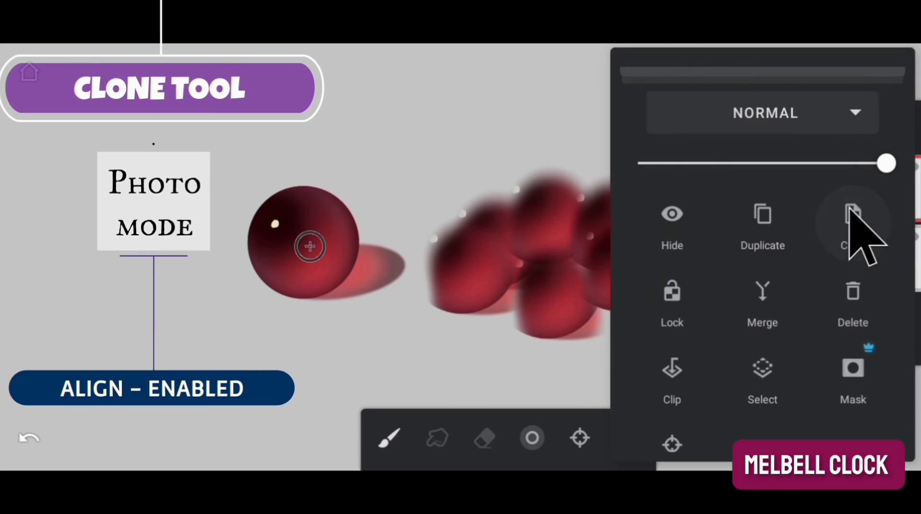
pyautogui.click(854, 220)
# Step: With Align enabled, build up one continuous clone of the red ball beside the original over several strokes
pyautogui.moveTo(473, 226)
pyautogui.mouseDown()
pyautogui.moveTo(473, 287)
pyautogui.moveTo(485, 281)
pyautogui.mouseUp()
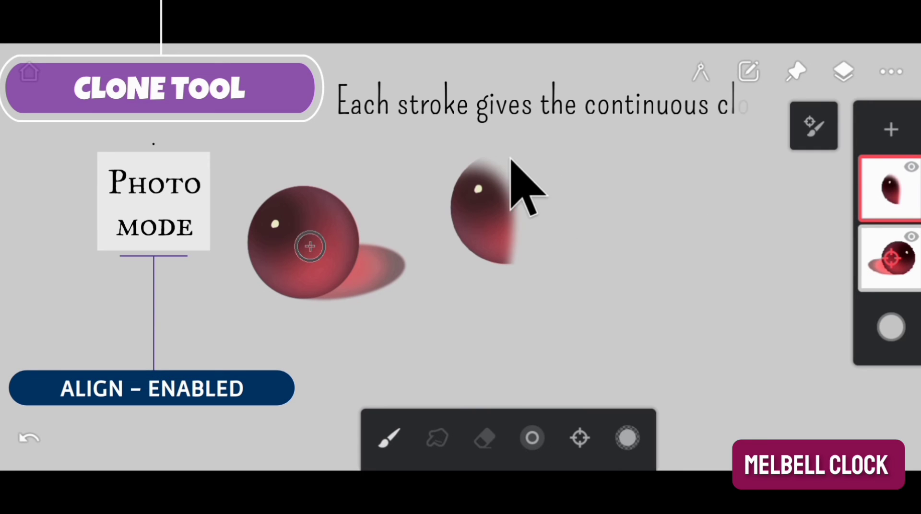
pyautogui.moveTo(511, 160)
pyautogui.mouseDown()
pyautogui.moveTo(515, 260)
pyautogui.moveTo(530, 219)
pyautogui.mouseUp()
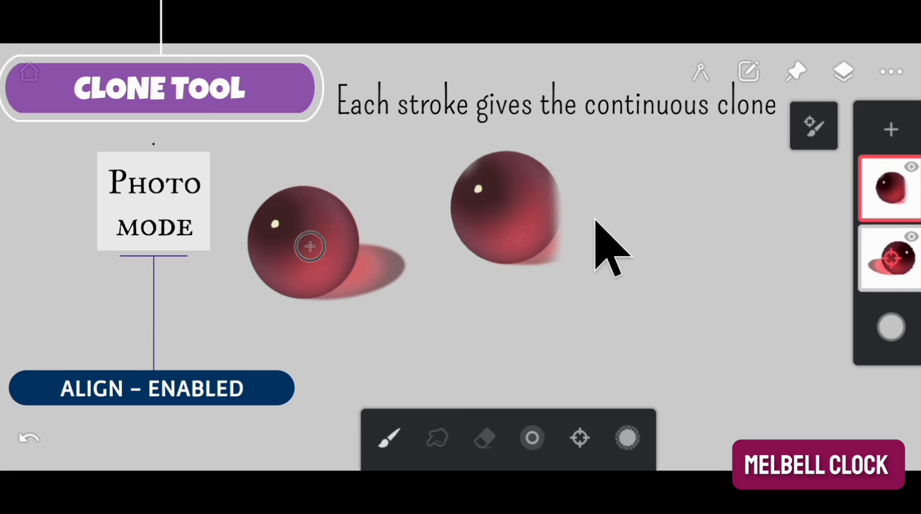
pyautogui.moveTo(595, 221); pyautogui.dragTo(592, 268)
pyautogui.moveTo(564, 175)
pyautogui.mouseDown()
pyautogui.moveTo(551, 294)
pyautogui.moveTo(544, 188)
pyautogui.mouseUp()
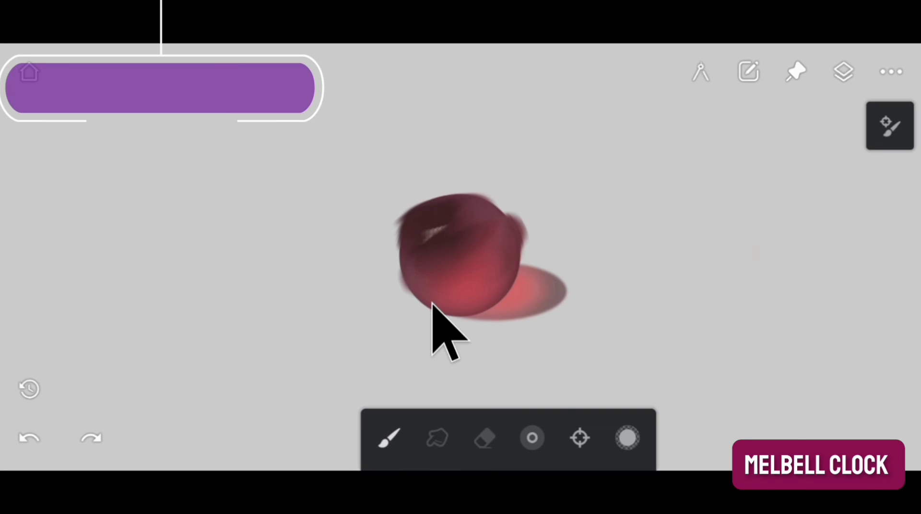
# Step: Brush clone strokes along the red ball's lower edge and switch the Clone tool's mode to Artistic
pyautogui.moveTo(431, 303)
pyautogui.mouseDown()
pyautogui.moveTo(512, 263)
pyautogui.moveTo(464, 319)
pyautogui.moveTo(538, 270)
pyautogui.moveTo(513, 321)
pyautogui.moveTo(562, 275)
pyautogui.moveTo(548, 303)
pyautogui.moveTo(485, 317)
pyautogui.mouseUp()
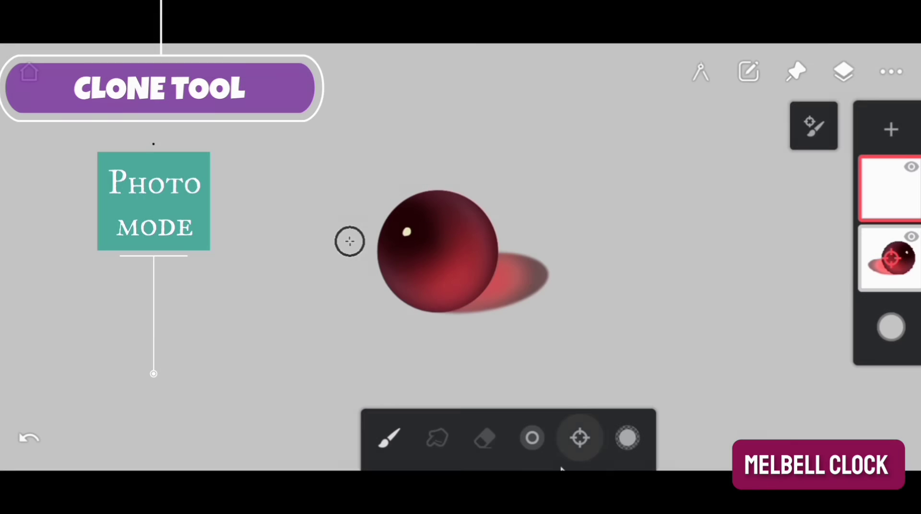
pyautogui.click(580, 438)
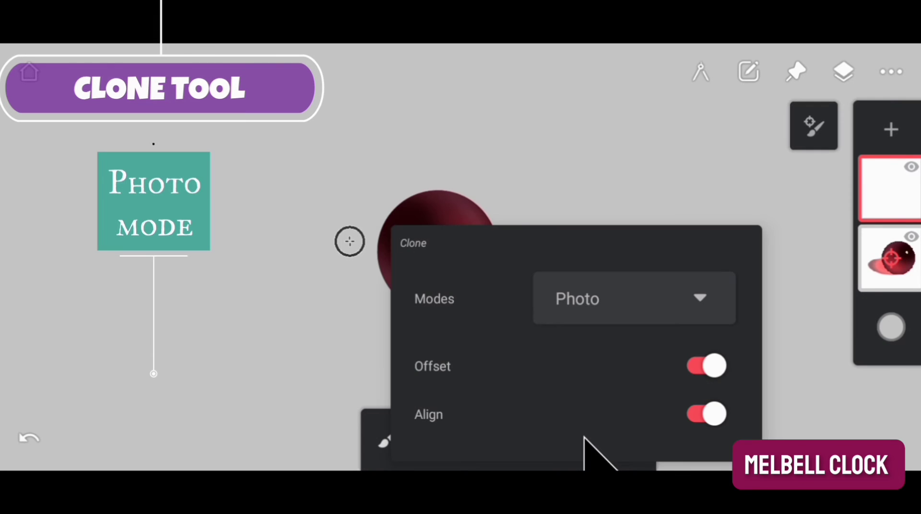
pyautogui.click(648, 305)
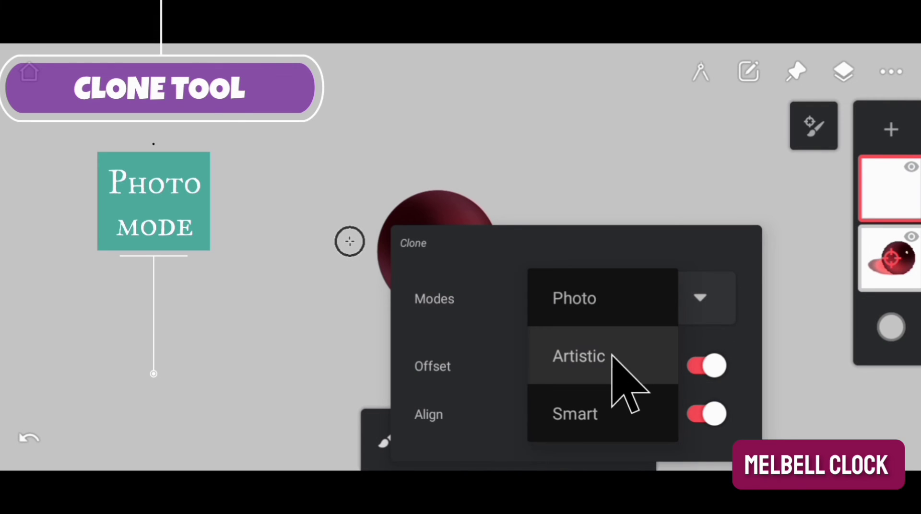
pyautogui.click(608, 363)
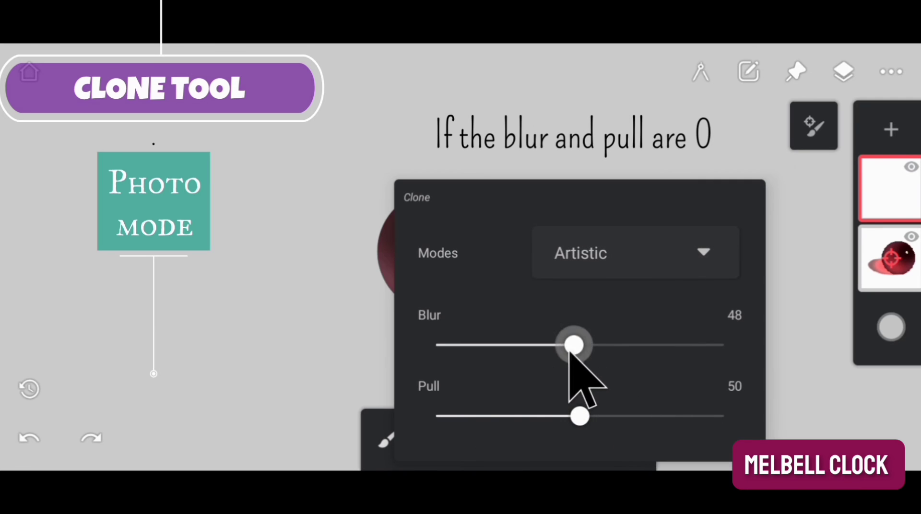
# Step: Set the Artistic clone's Blur and Pull to 0 and paint clone strokes over the red ball and its shadow
pyautogui.moveTo(569, 351); pyautogui.dragTo(418, 386)
pyautogui.moveTo(587, 429); pyautogui.dragTo(434, 451)
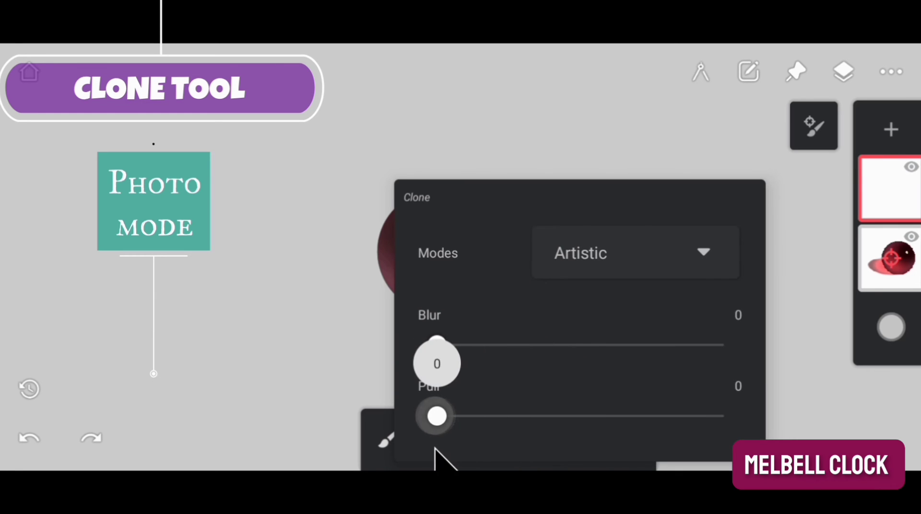
pyautogui.click(323, 359)
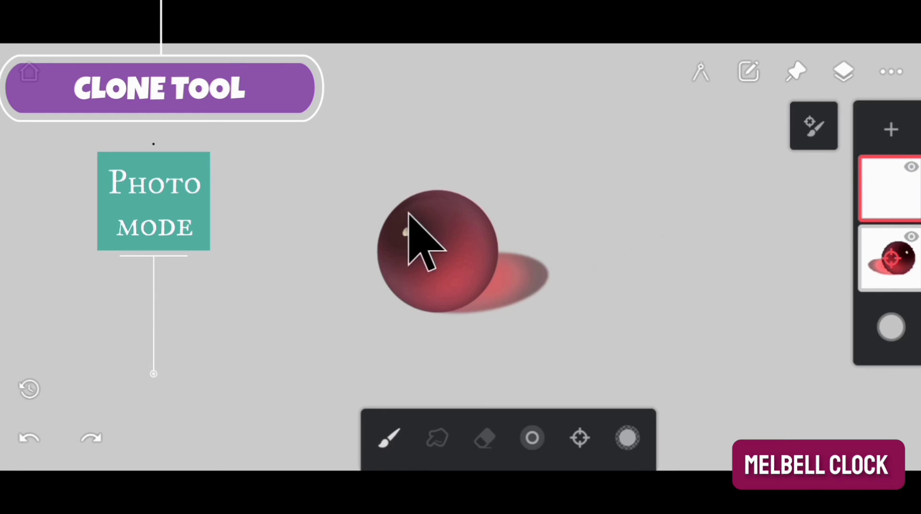
pyautogui.moveTo(408, 214)
pyautogui.mouseDown()
pyautogui.moveTo(374, 303)
pyautogui.moveTo(480, 212)
pyautogui.moveTo(485, 226)
pyautogui.moveTo(411, 317)
pyautogui.moveTo(532, 241)
pyautogui.moveTo(467, 323)
pyautogui.moveTo(586, 234)
pyautogui.mouseUp()
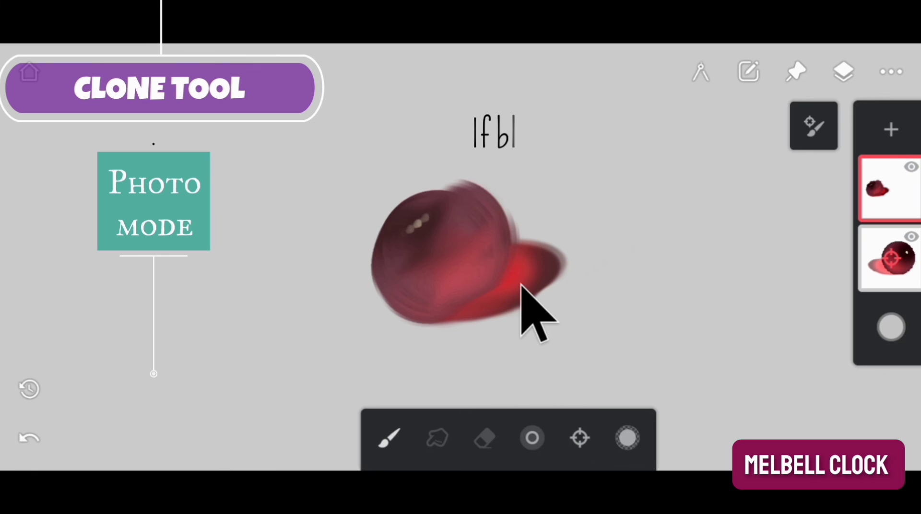
# Step: Set the Artistic clone's Blur to 71
pyautogui.click(578, 437)
pyautogui.moveTo(435, 345); pyautogui.dragTo(641, 336)
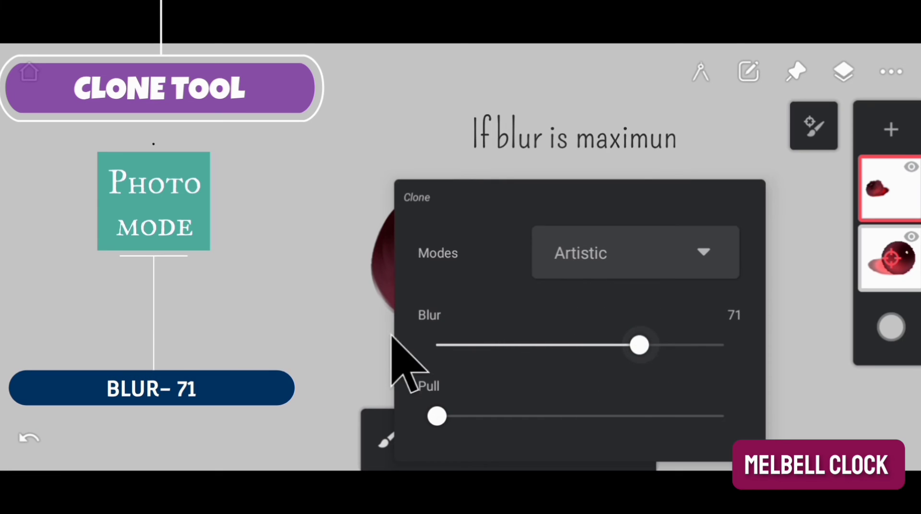
# Step: Undo the previous clone strokes and repaint the red ball and its shadow with the blurred Artistic clone
pyautogui.click(241, 312)
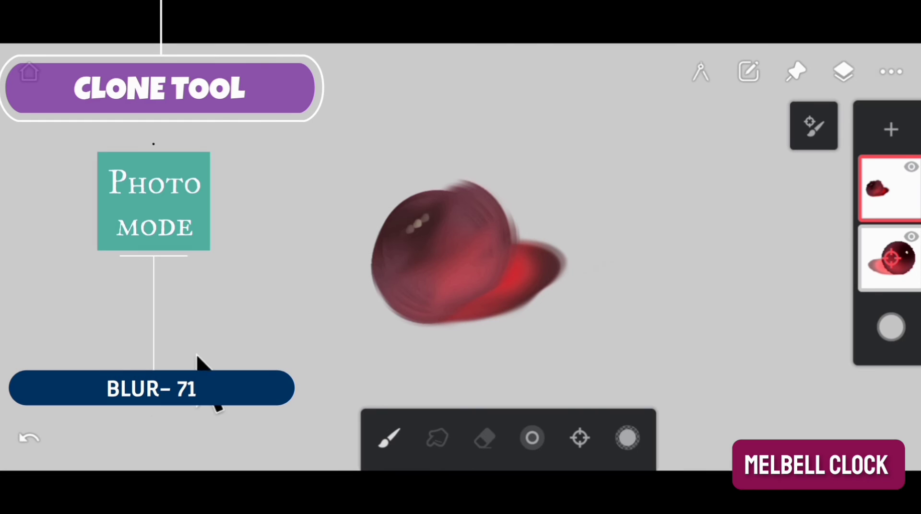
pyautogui.click(25, 434)
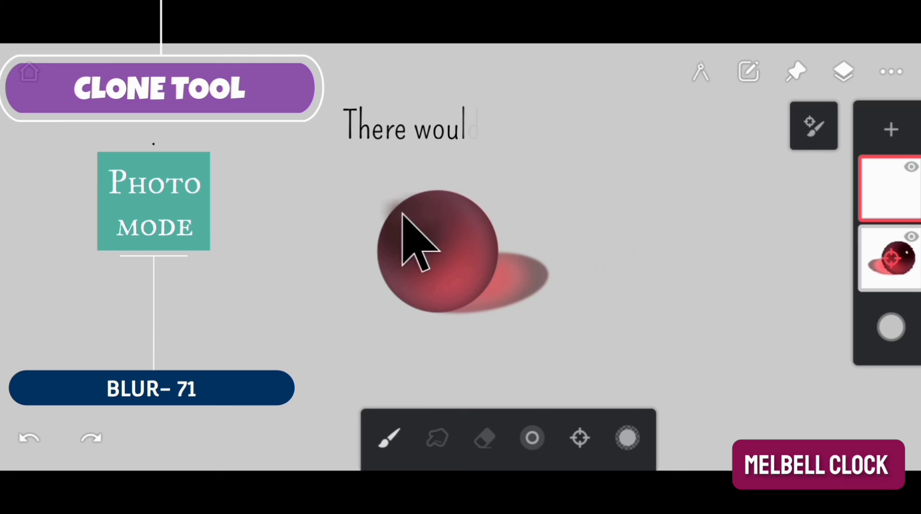
pyautogui.moveTo(402, 214)
pyautogui.mouseDown()
pyautogui.moveTo(357, 281)
pyautogui.moveTo(481, 179)
pyautogui.moveTo(467, 218)
pyautogui.moveTo(385, 299)
pyautogui.moveTo(451, 265)
pyautogui.moveTo(501, 211)
pyautogui.moveTo(496, 240)
pyautogui.moveTo(460, 300)
pyautogui.moveTo(526, 255)
pyautogui.moveTo(511, 307)
pyautogui.moveTo(529, 282)
pyautogui.mouseUp()
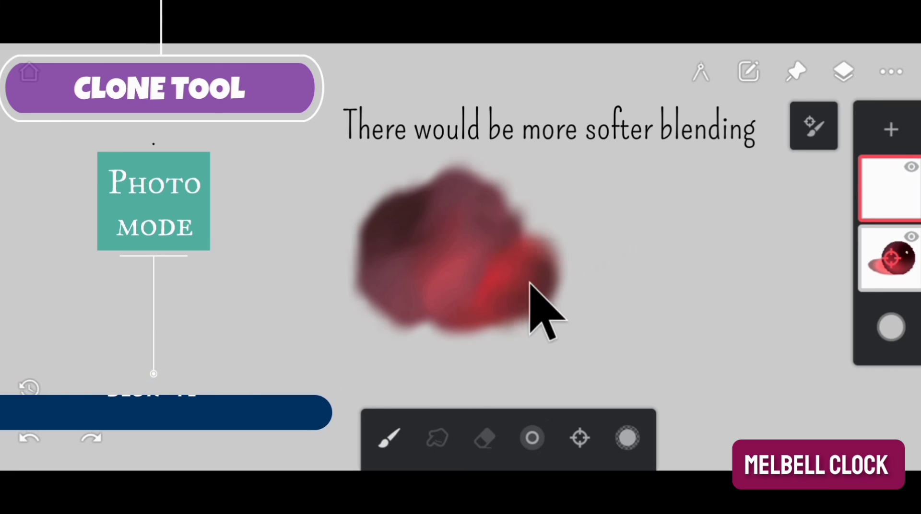
# Step: Set the Artistic clone's Pull to 0 and paint clone strokes over the dark side of the ball
pyautogui.click(579, 437)
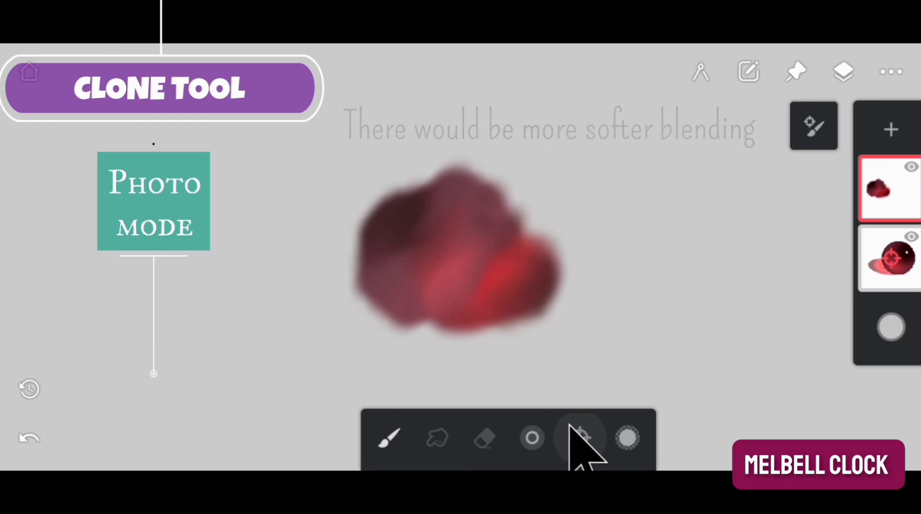
pyautogui.click(438, 416)
pyautogui.click(364, 350)
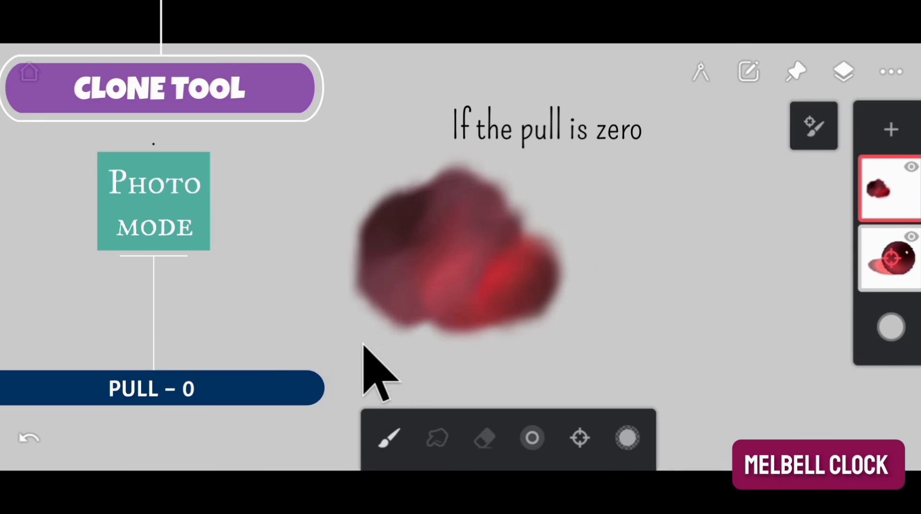
pyautogui.moveTo(338, 346); pyautogui.dragTo(364, 282)
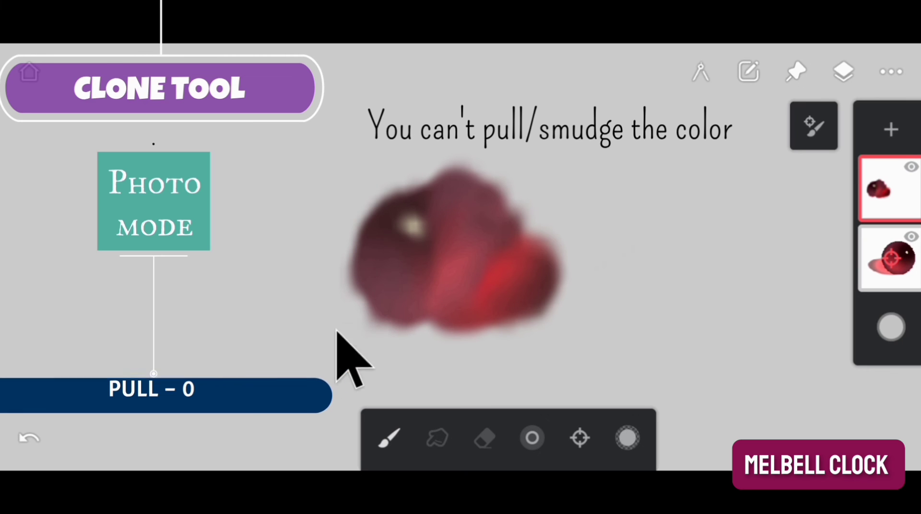
# Step: Set the Artistic clone's Pull to 67 and brush outward from the ball's dark side to smear its colour onto the canvas
pyautogui.click(578, 435)
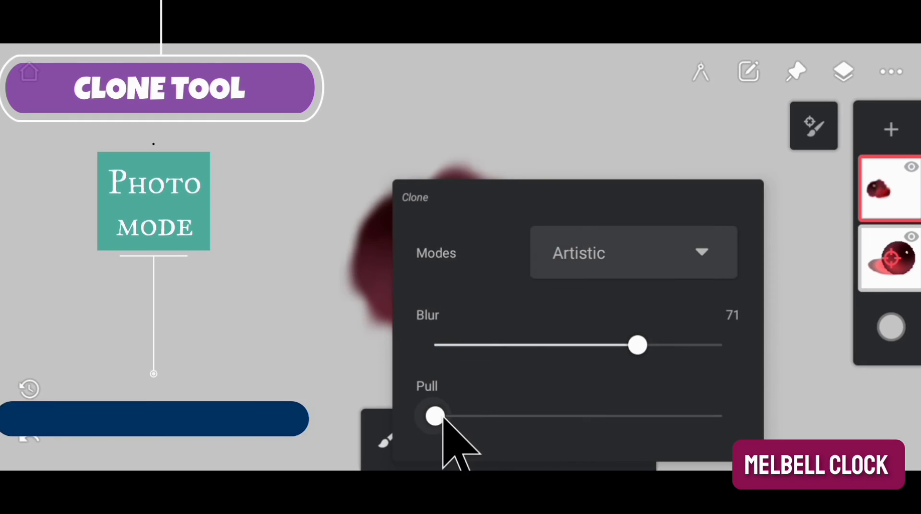
pyautogui.moveTo(435, 416); pyautogui.dragTo(631, 415)
pyautogui.click(360, 338)
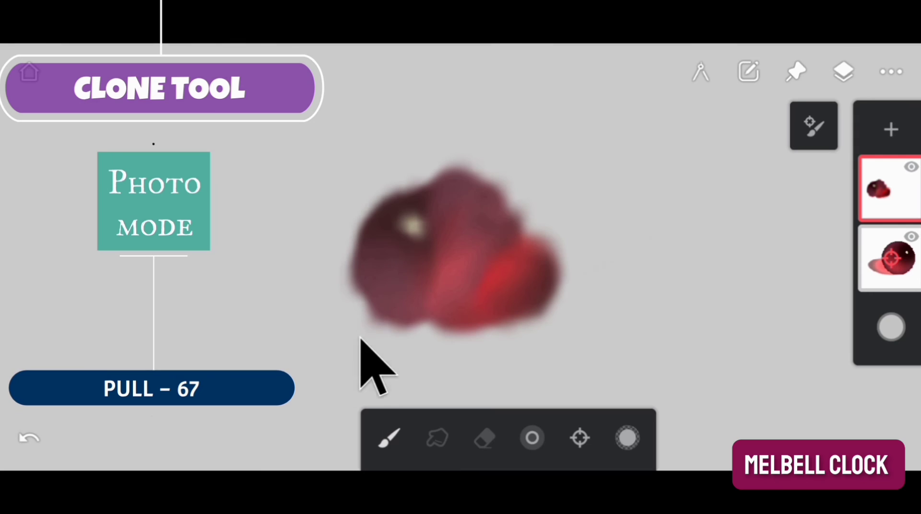
pyautogui.moveTo(395, 252)
pyautogui.mouseDown()
pyautogui.moveTo(341, 339)
pyautogui.moveTo(373, 317)
pyautogui.mouseUp()
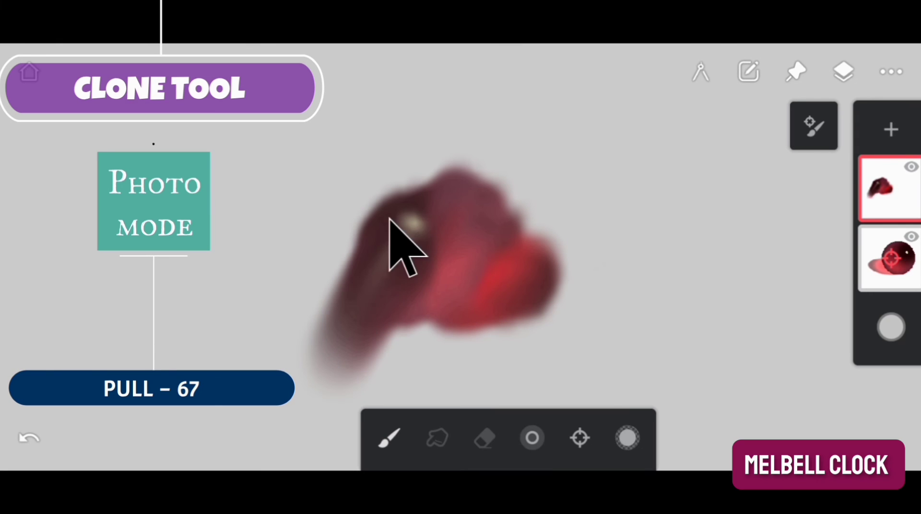
pyautogui.moveTo(390, 220); pyautogui.dragTo(195, 286)
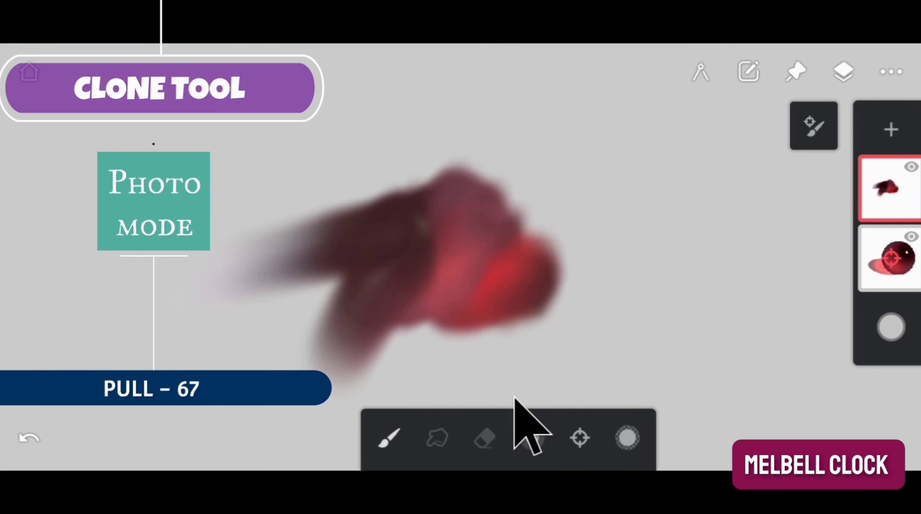
# Step: Set the Artistic clone's Pull to 100 and draw three long smears outward from the ball and its shadow
pyautogui.click(581, 425)
pyautogui.moveTo(622, 418); pyautogui.dragTo(723, 415)
pyautogui.click(303, 358)
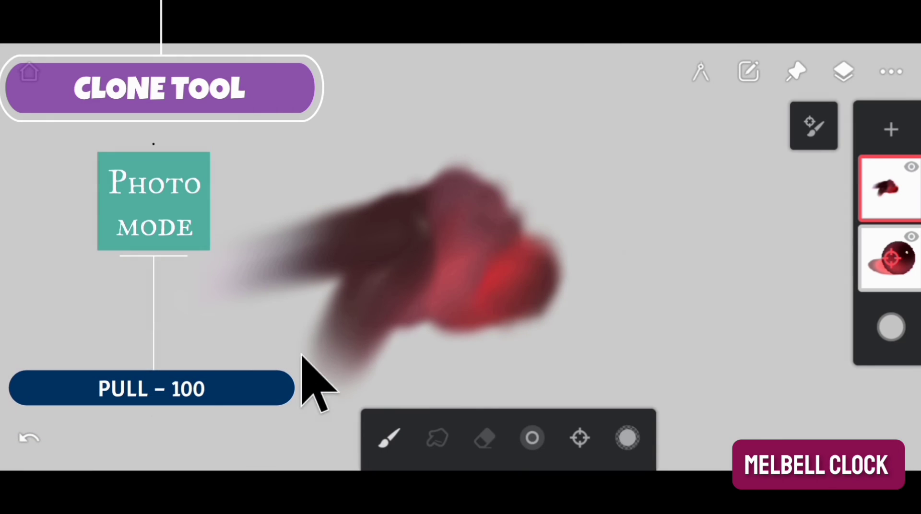
pyautogui.moveTo(466, 208); pyautogui.dragTo(761, 132)
pyautogui.moveTo(531, 259); pyautogui.dragTo(750, 275)
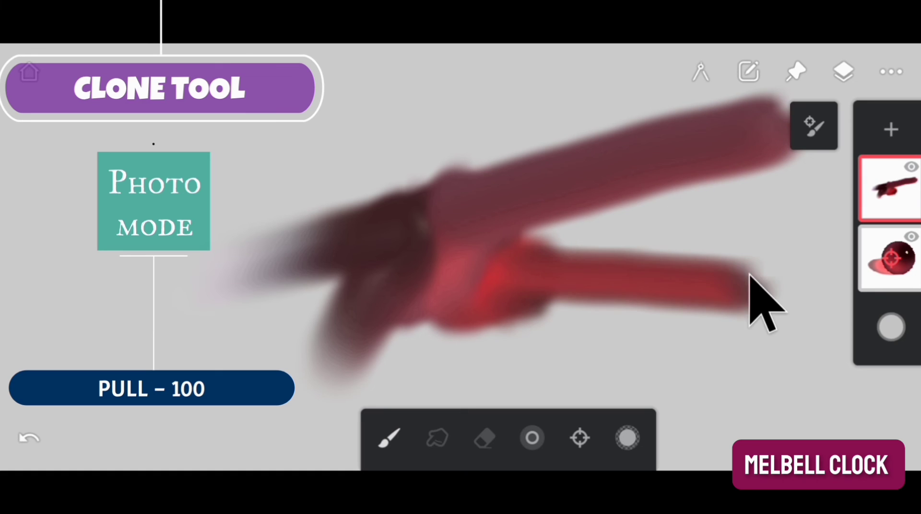
pyautogui.moveTo(494, 292)
pyautogui.mouseDown()
pyautogui.moveTo(588, 386)
pyautogui.moveTo(599, 384)
pyautogui.mouseUp()
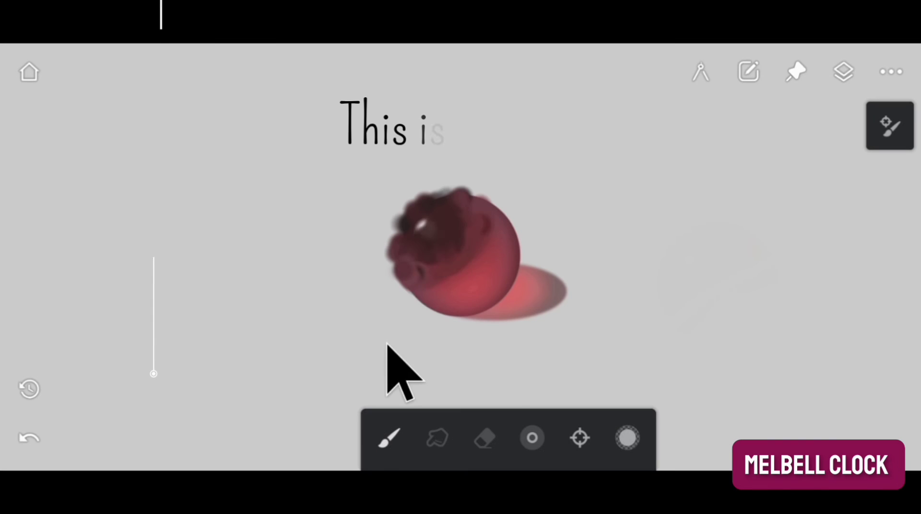
# Step: Finish the Artistic clone strokes over the red ball and switch the Clone tool's mode to Smart
pyautogui.moveTo(387, 344)
pyautogui.mouseDown()
pyautogui.moveTo(507, 185)
pyautogui.moveTo(439, 332)
pyautogui.moveTo(539, 206)
pyautogui.moveTo(539, 259)
pyautogui.moveTo(521, 318)
pyautogui.moveTo(535, 316)
pyautogui.moveTo(574, 270)
pyautogui.moveTo(468, 325)
pyautogui.moveTo(411, 287)
pyautogui.moveTo(415, 211)
pyautogui.moveTo(477, 194)
pyautogui.moveTo(515, 268)
pyautogui.moveTo(503, 215)
pyautogui.moveTo(435, 217)
pyautogui.moveTo(394, 272)
pyautogui.moveTo(484, 308)
pyautogui.moveTo(520, 267)
pyautogui.mouseUp()
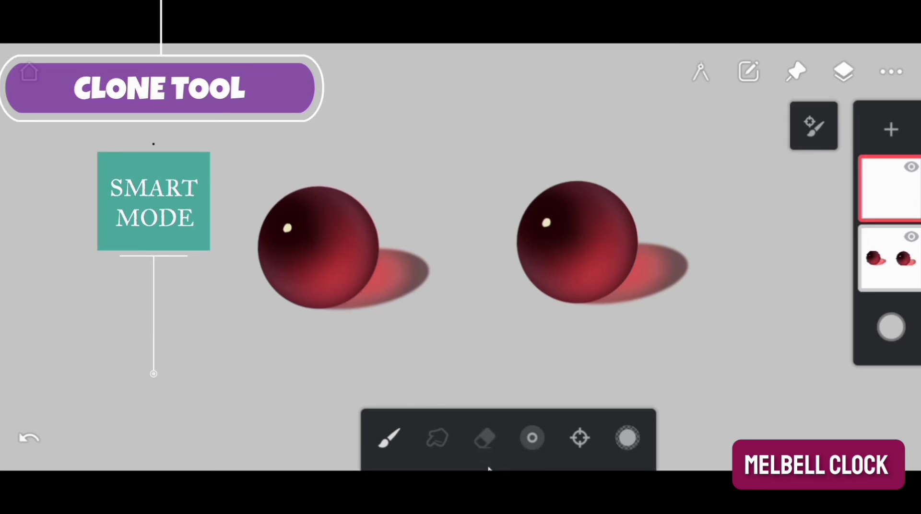
pyautogui.click(580, 438)
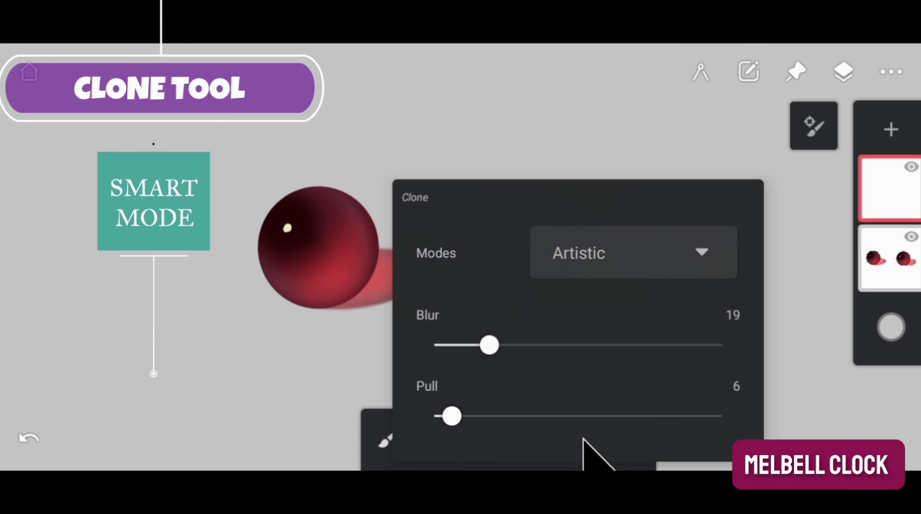
pyautogui.click(681, 265)
pyautogui.click(598, 369)
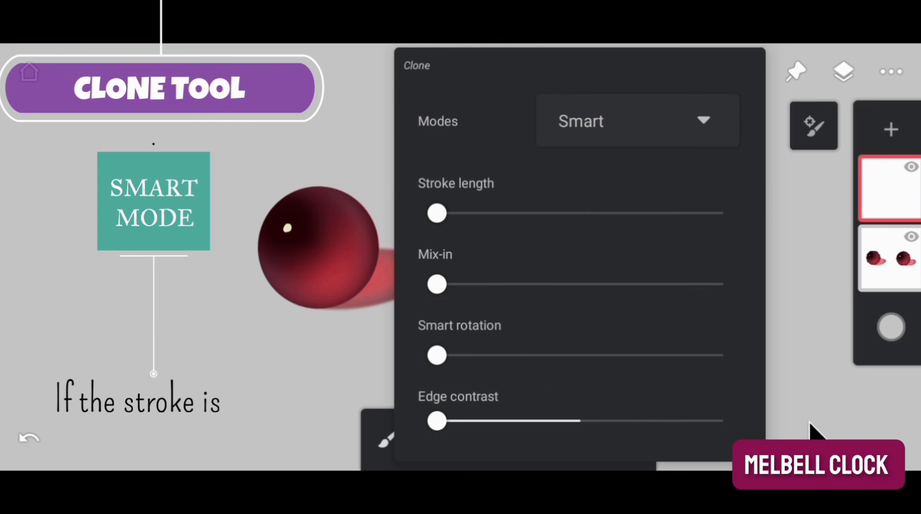
# Step: Hide the source layer and, with Stroke length at 0, paint Smart clone dabs over the first ball and its shadow
pyautogui.click(810, 397)
pyautogui.click(579, 436)
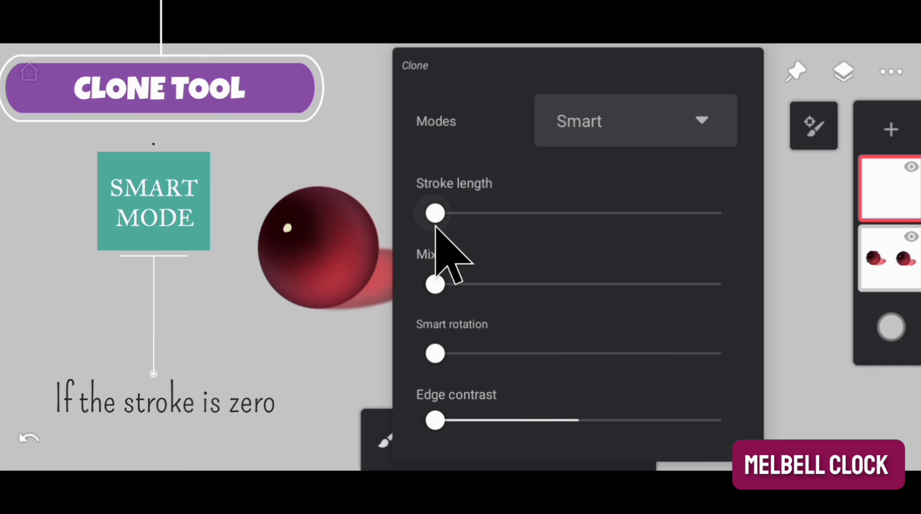
pyautogui.click(295, 250)
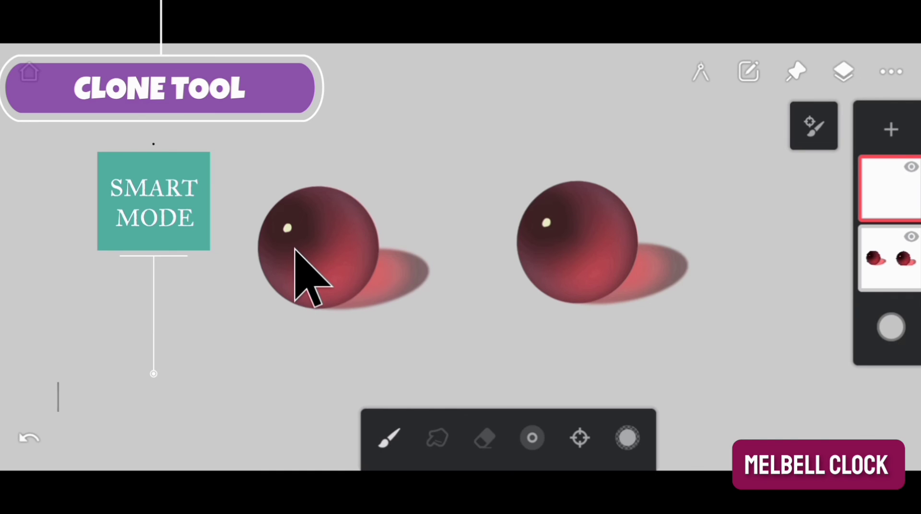
pyautogui.click(910, 237)
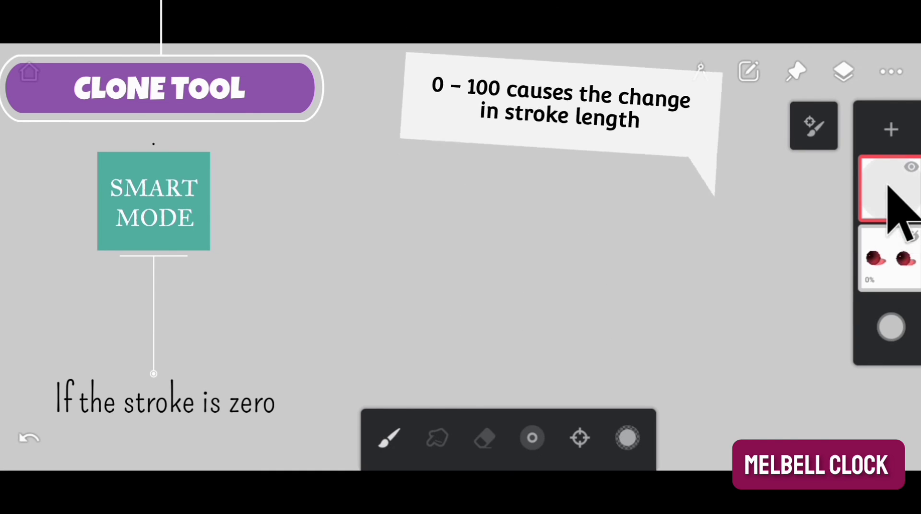
pyautogui.moveTo(310, 201)
pyautogui.mouseDown()
pyautogui.moveTo(240, 290)
pyautogui.moveTo(422, 222)
pyautogui.moveTo(389, 250)
pyautogui.moveTo(281, 302)
pyautogui.moveTo(415, 215)
pyautogui.moveTo(347, 294)
pyautogui.mouseUp()
pyautogui.moveTo(440, 260)
pyautogui.mouseDown()
pyautogui.moveTo(453, 274)
pyautogui.moveTo(349, 260)
pyautogui.mouseUp()
pyautogui.moveTo(177, 242)
pyautogui.mouseDown()
pyautogui.moveTo(389, 252)
pyautogui.moveTo(309, 206)
pyautogui.moveTo(161, 197)
pyautogui.moveTo(327, 197)
pyautogui.moveTo(371, 231)
pyautogui.moveTo(151, 235)
pyautogui.moveTo(318, 247)
pyautogui.mouseUp()
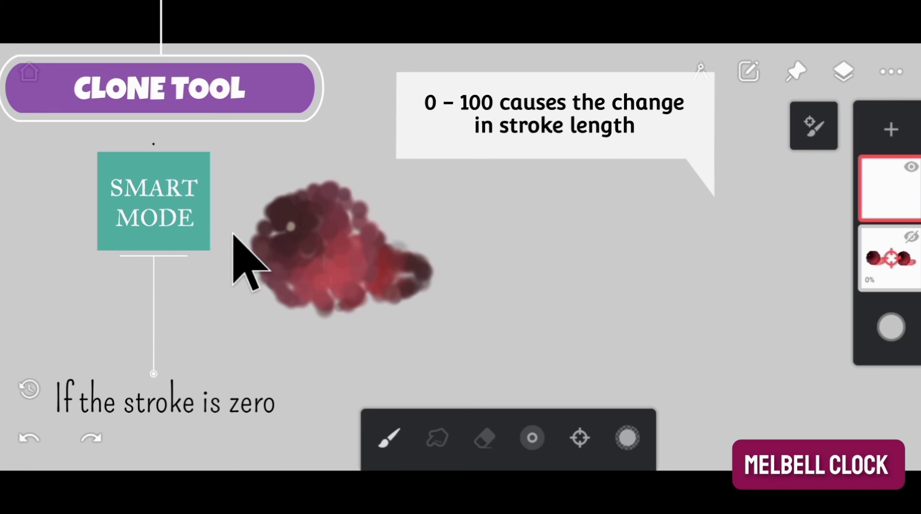
# Step: Set the Smart clone's Stroke length to 72 and paint clone strokes over the second ball's area
pyautogui.click(580, 437)
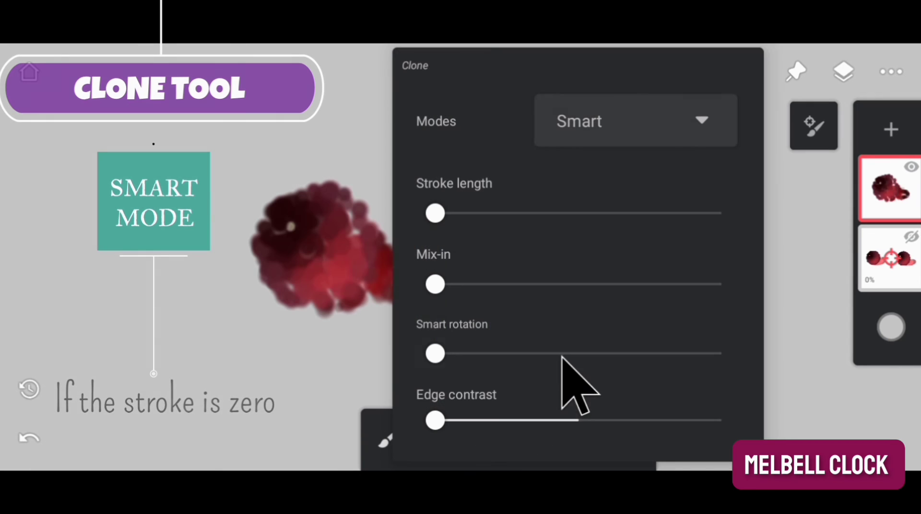
pyautogui.moveTo(429, 203); pyautogui.dragTo(646, 214)
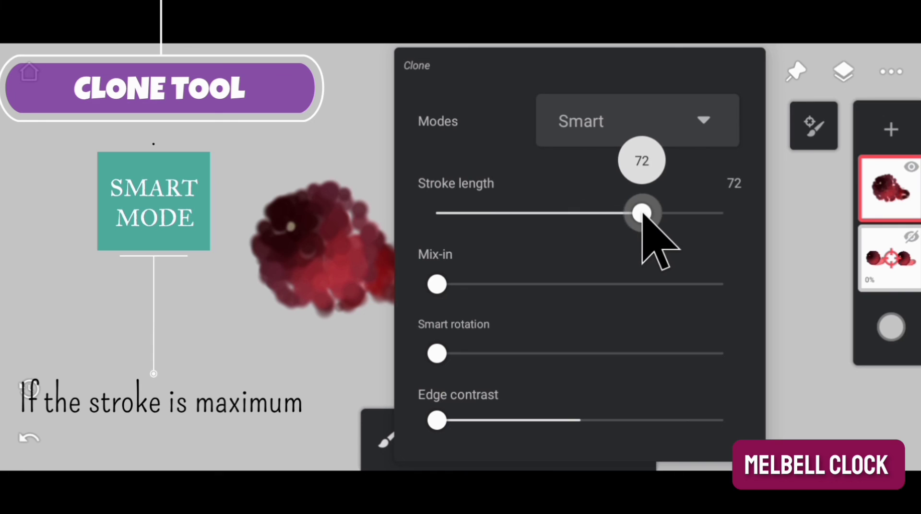
pyautogui.click(326, 173)
pyautogui.moveTo(509, 214)
pyautogui.mouseDown()
pyautogui.moveTo(609, 251)
pyautogui.moveTo(640, 192)
pyautogui.moveTo(619, 308)
pyautogui.moveTo(690, 273)
pyautogui.moveTo(736, 268)
pyautogui.mouseUp()
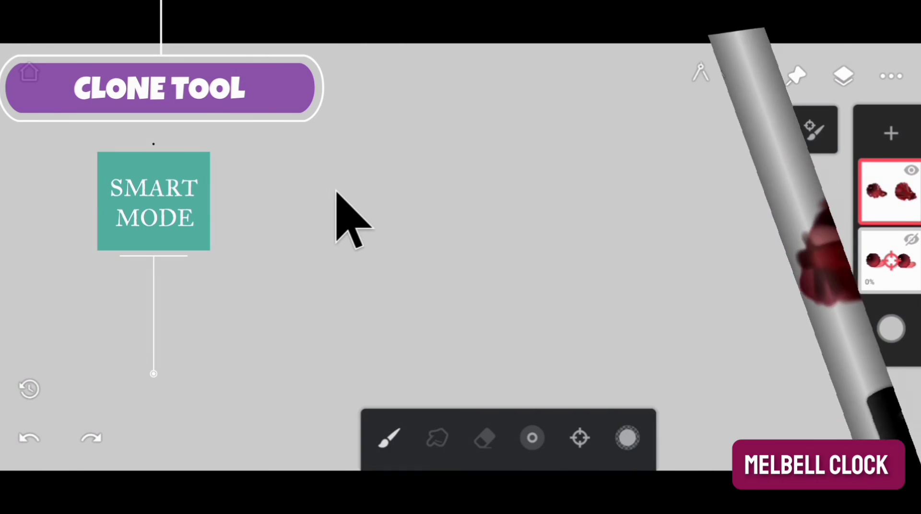
# Step: Paint the first ball with Mix-in at 0, set Mix-in to 100, and paint the second ball for comparison
pyautogui.moveTo(339, 220)
pyautogui.mouseDown()
pyautogui.moveTo(295, 303)
pyautogui.moveTo(353, 231)
pyautogui.moveTo(381, 225)
pyautogui.moveTo(369, 282)
pyautogui.moveTo(431, 219)
pyautogui.moveTo(305, 285)
pyautogui.mouseUp()
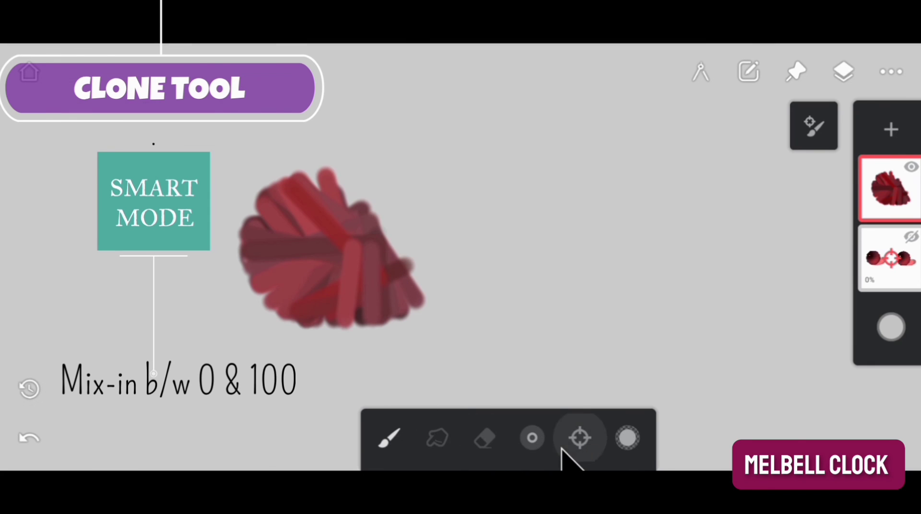
pyautogui.click(575, 439)
pyautogui.moveTo(434, 284)
pyautogui.mouseDown()
pyautogui.moveTo(758, 286)
pyautogui.moveTo(787, 275)
pyautogui.mouseUp()
pyautogui.click(806, 263)
pyautogui.moveTo(594, 222)
pyautogui.mouseDown()
pyautogui.moveTo(591, 266)
pyautogui.moveTo(636, 199)
pyautogui.moveTo(619, 290)
pyautogui.moveTo(666, 210)
pyautogui.moveTo(659, 282)
pyautogui.moveTo(703, 209)
pyautogui.moveTo(667, 307)
pyautogui.moveTo(705, 265)
pyautogui.moveTo(647, 292)
pyautogui.moveTo(640, 190)
pyautogui.moveTo(609, 229)
pyautogui.moveTo(641, 176)
pyautogui.moveTo(550, 185)
pyautogui.moveTo(578, 171)
pyautogui.moveTo(624, 175)
pyautogui.moveTo(636, 224)
pyautogui.moveTo(633, 264)
pyautogui.moveTo(645, 236)
pyautogui.moveTo(589, 211)
pyautogui.moveTo(532, 228)
pyautogui.moveTo(546, 179)
pyautogui.moveTo(562, 164)
pyautogui.moveTo(548, 243)
pyautogui.moveTo(548, 213)
pyautogui.moveTo(623, 293)
pyautogui.mouseUp()
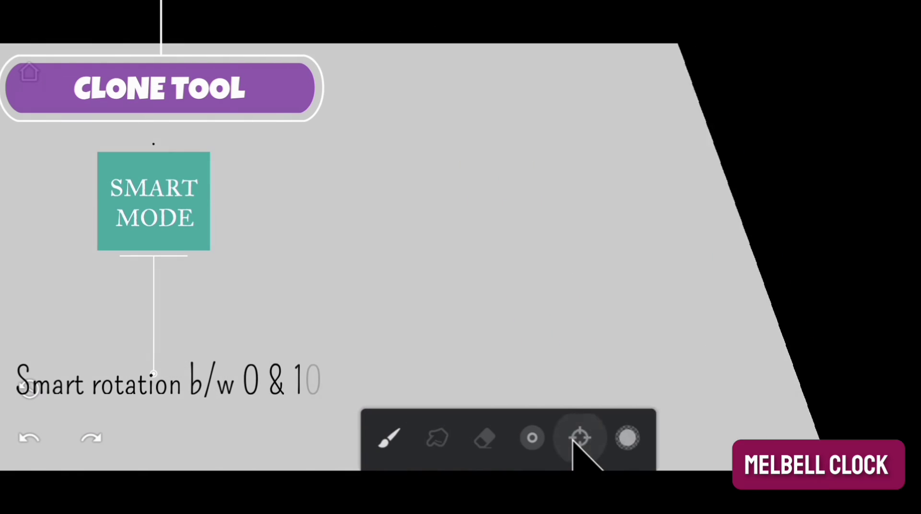
# Step: With Smart rotation at 0, paint Smart clone strokes over the first ball and its shadow
pyautogui.click(580, 438)
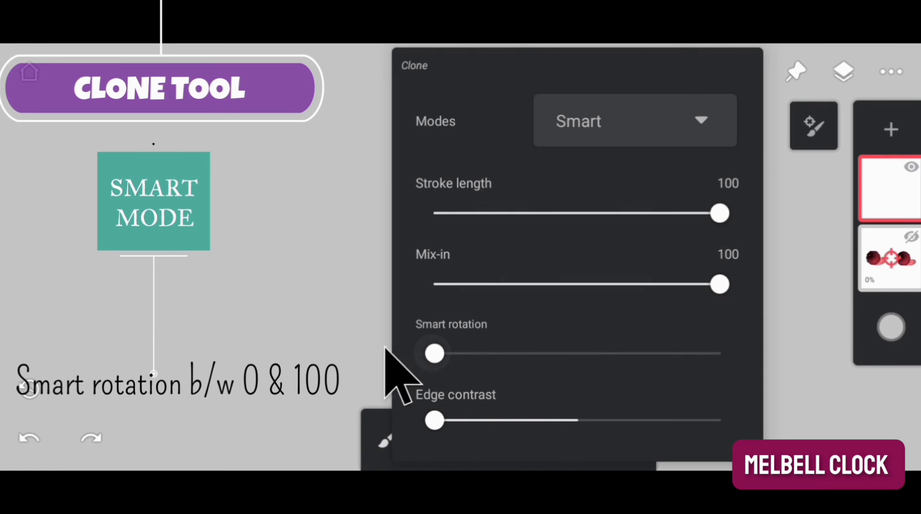
pyautogui.click(338, 335)
pyautogui.moveTo(342, 202)
pyautogui.mouseDown()
pyautogui.moveTo(302, 314)
pyautogui.moveTo(308, 250)
pyautogui.moveTo(342, 217)
pyautogui.moveTo(382, 237)
pyautogui.moveTo(336, 295)
pyautogui.moveTo(417, 252)
pyautogui.moveTo(350, 335)
pyautogui.moveTo(435, 262)
pyautogui.mouseUp()
pyautogui.moveTo(384, 303)
pyautogui.mouseDown()
pyautogui.moveTo(352, 301)
pyautogui.moveTo(407, 222)
pyautogui.moveTo(385, 310)
pyautogui.mouseUp()
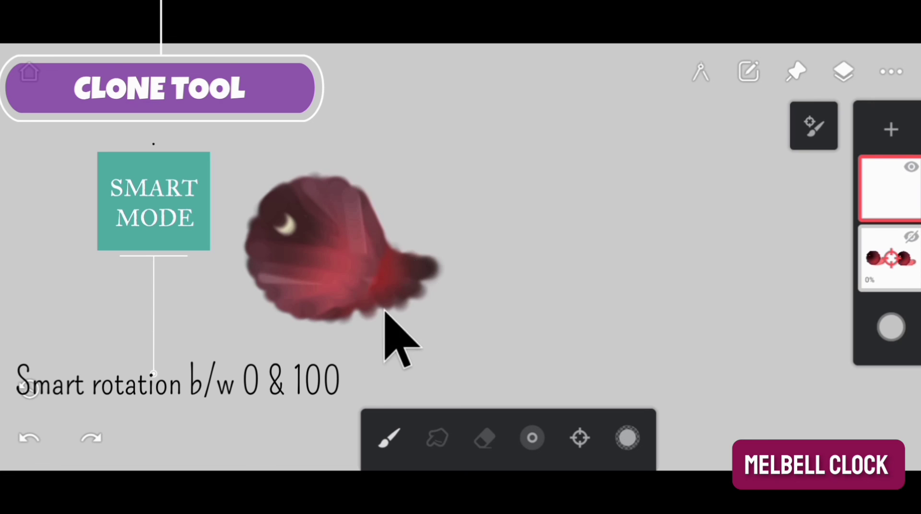
pyautogui.moveTo(436, 291); pyautogui.dragTo(421, 296)
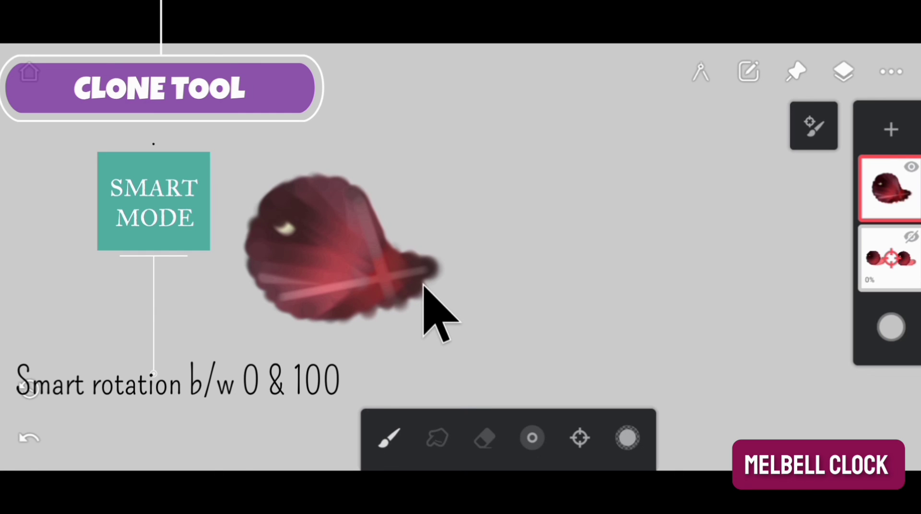
# Step: Set Smart rotation to 100 and paint clone strokes following the contours of the second ball and its shadow
pyautogui.click(578, 439)
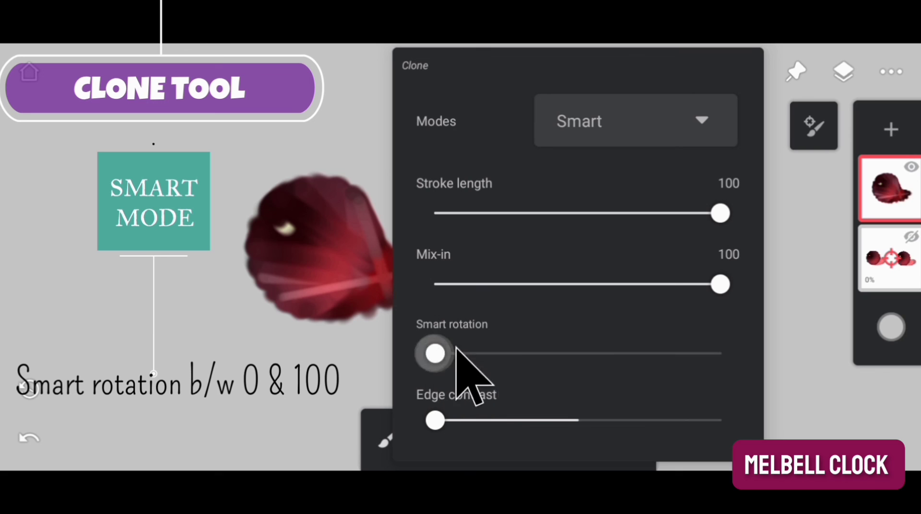
pyautogui.moveTo(456, 349); pyautogui.dragTo(766, 331)
pyautogui.click(778, 328)
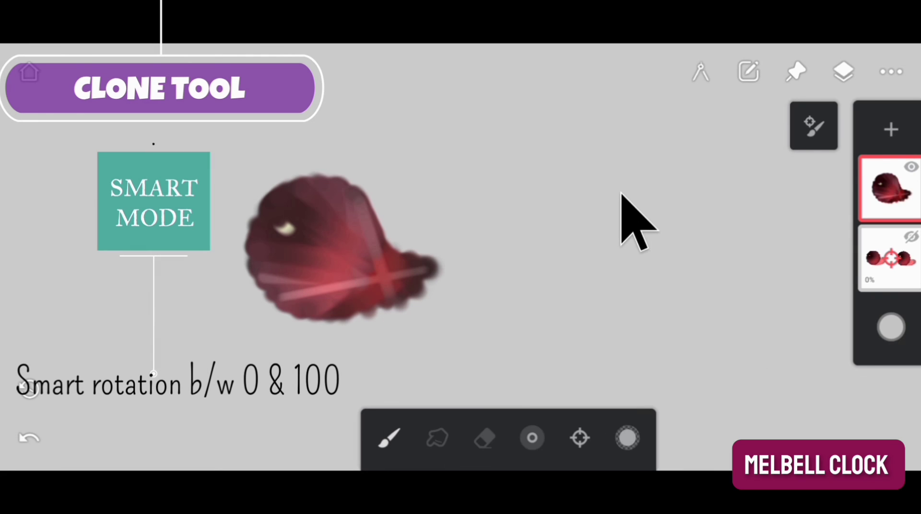
pyautogui.moveTo(621, 193)
pyautogui.mouseDown()
pyautogui.moveTo(583, 244)
pyautogui.moveTo(586, 280)
pyautogui.moveTo(651, 276)
pyautogui.moveTo(665, 233)
pyautogui.moveTo(642, 211)
pyautogui.moveTo(593, 200)
pyautogui.moveTo(544, 208)
pyautogui.moveTo(517, 255)
pyautogui.moveTo(517, 222)
pyautogui.moveTo(581, 185)
pyautogui.moveTo(522, 220)
pyautogui.moveTo(528, 184)
pyautogui.moveTo(576, 171)
pyautogui.moveTo(621, 204)
pyautogui.moveTo(632, 259)
pyautogui.moveTo(632, 212)
pyautogui.moveTo(579, 181)
pyautogui.moveTo(517, 185)
pyautogui.moveTo(500, 244)
pyautogui.moveTo(543, 294)
pyautogui.moveTo(602, 309)
pyautogui.moveTo(656, 297)
pyautogui.moveTo(695, 258)
pyautogui.moveTo(662, 240)
pyautogui.moveTo(643, 250)
pyautogui.moveTo(660, 242)
pyautogui.moveTo(575, 209)
pyautogui.moveTo(643, 229)
pyautogui.moveTo(603, 195)
pyautogui.moveTo(550, 171)
pyautogui.moveTo(528, 202)
pyautogui.moveTo(571, 177)
pyautogui.moveTo(672, 246)
pyautogui.moveTo(642, 236)
pyautogui.moveTo(640, 282)
pyautogui.mouseUp()
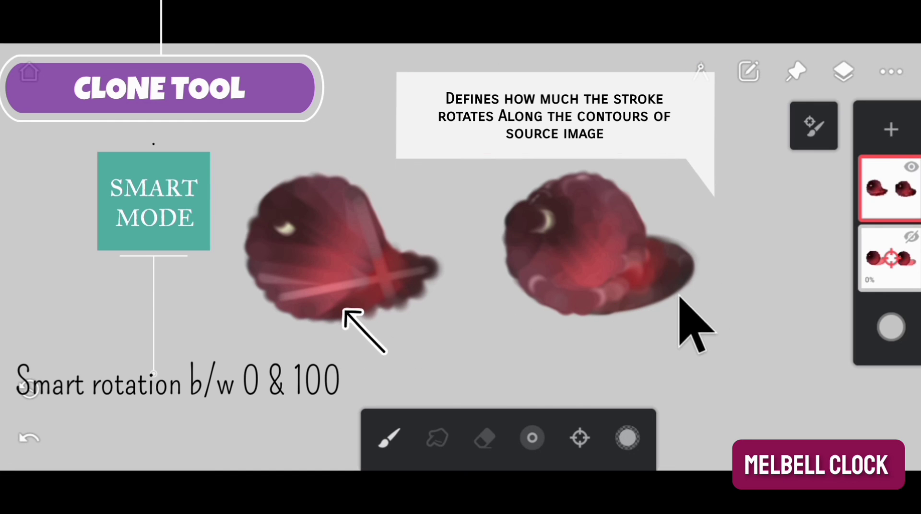
pyautogui.moveTo(648, 209)
pyautogui.mouseDown()
pyautogui.moveTo(639, 233)
pyautogui.moveTo(624, 206)
pyautogui.moveTo(560, 174)
pyautogui.moveTo(512, 190)
pyautogui.moveTo(533, 168)
pyautogui.moveTo(588, 169)
pyautogui.moveTo(529, 173)
pyautogui.mouseUp()
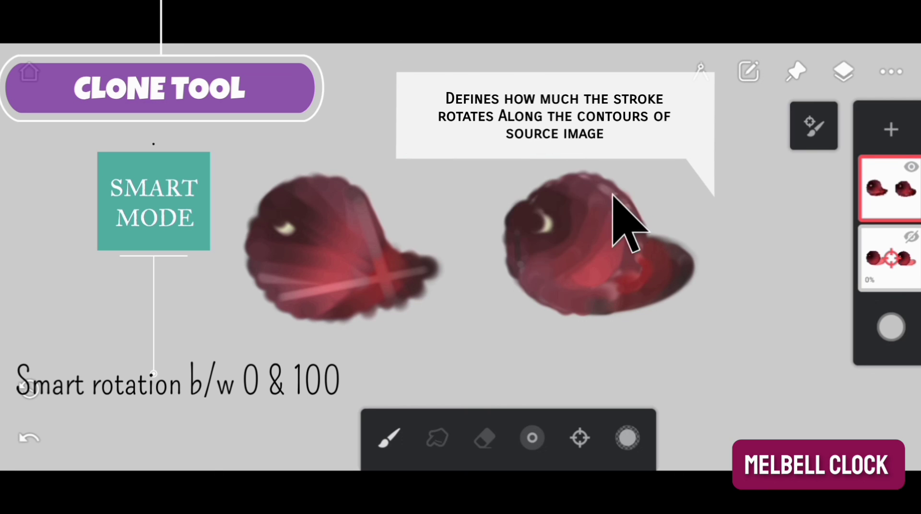
pyautogui.moveTo(613, 194)
pyautogui.mouseDown()
pyautogui.moveTo(506, 249)
pyautogui.moveTo(550, 301)
pyautogui.moveTo(608, 307)
pyautogui.moveTo(640, 262)
pyautogui.moveTo(650, 284)
pyautogui.mouseUp()
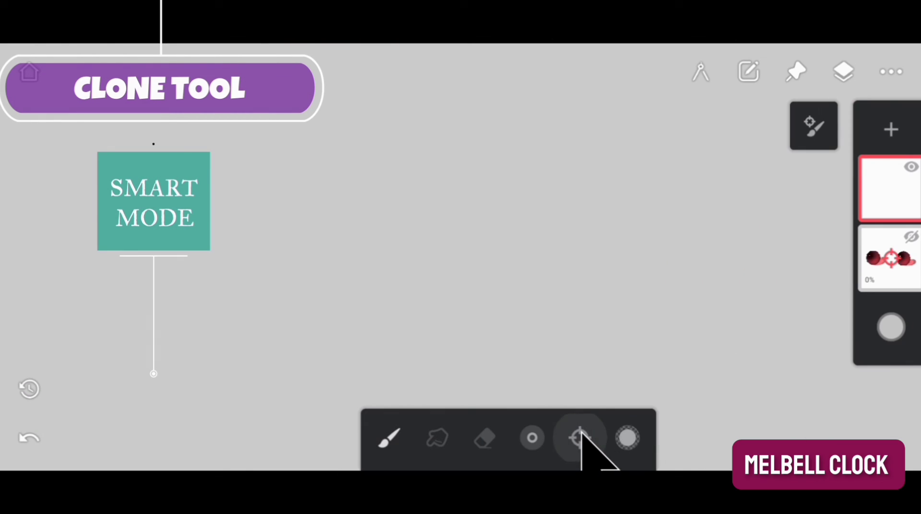
# Step: Set the Smart clone's Edge contrast to Blend and paint clone strokes over the first ball and its shadow
pyautogui.click(580, 435)
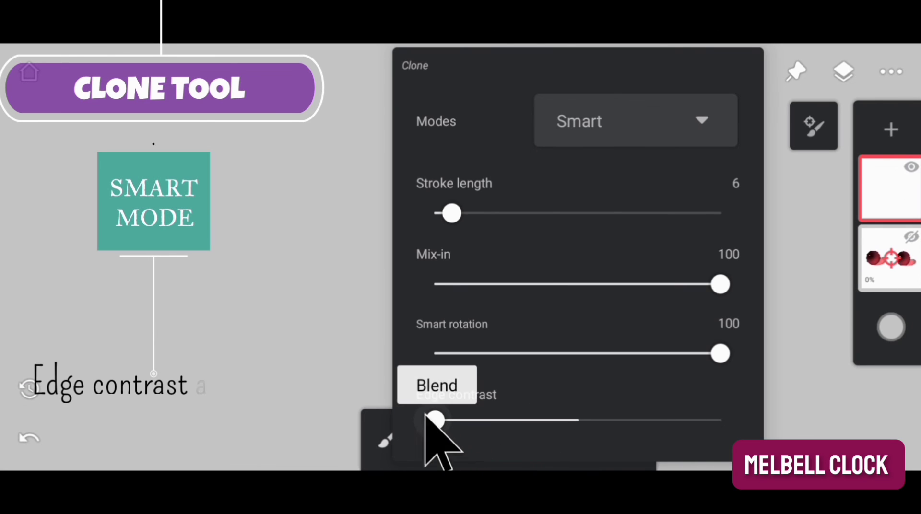
pyautogui.click(254, 294)
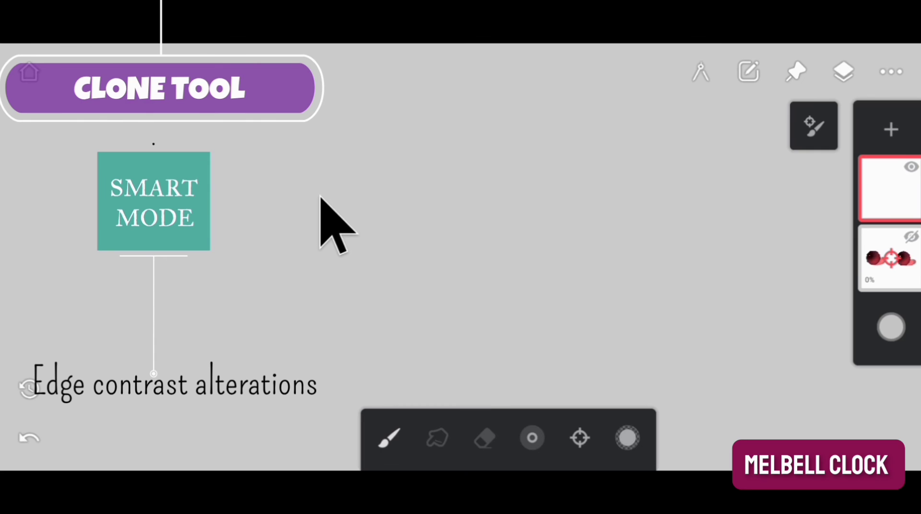
pyautogui.moveTo(321, 196)
pyautogui.mouseDown()
pyautogui.moveTo(299, 294)
pyautogui.moveTo(355, 211)
pyautogui.moveTo(335, 289)
pyautogui.moveTo(402, 224)
pyautogui.moveTo(348, 334)
pyautogui.moveTo(427, 285)
pyautogui.moveTo(333, 308)
pyautogui.mouseUp()
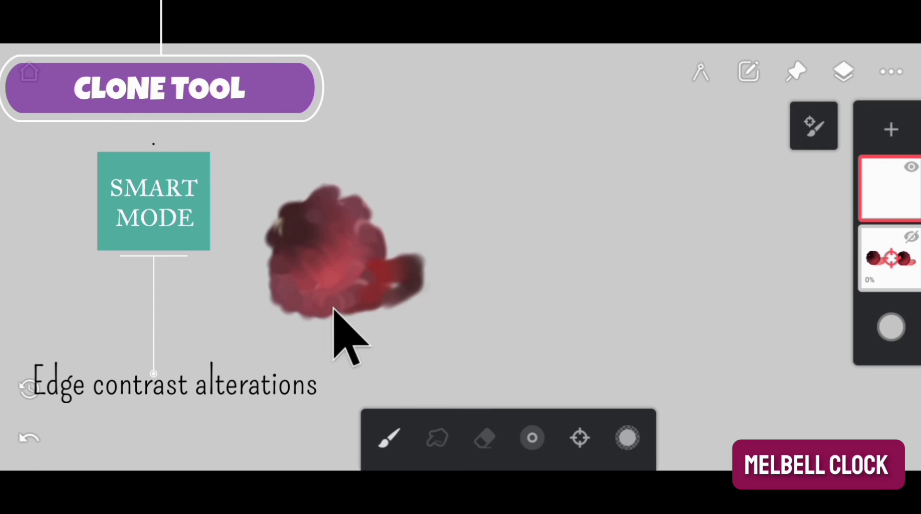
pyautogui.moveTo(363, 218)
pyautogui.mouseDown()
pyautogui.moveTo(324, 181)
pyautogui.moveTo(249, 229)
pyautogui.moveTo(281, 298)
pyautogui.mouseUp()
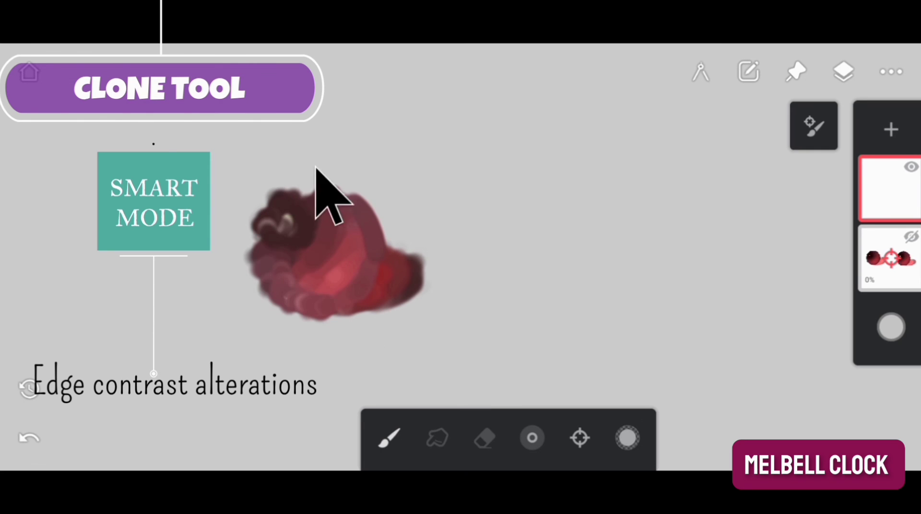
# Step: Raise the Edge contrast to its maximum and paint clone strokes over the second ball, its highlight and its shadow
pyautogui.click(581, 437)
pyautogui.moveTo(438, 423); pyautogui.dragTo(762, 422)
pyautogui.click(785, 389)
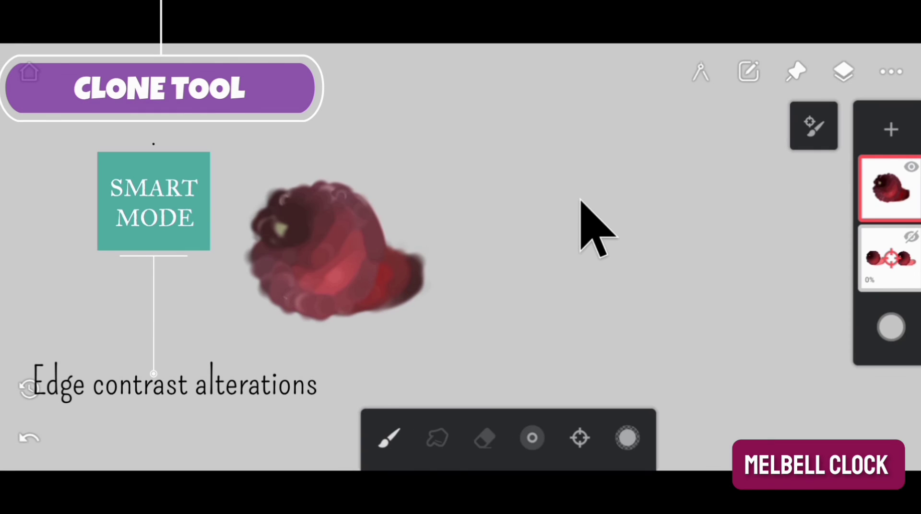
pyautogui.moveTo(580, 201)
pyautogui.mouseDown()
pyautogui.moveTo(565, 287)
pyautogui.moveTo(616, 207)
pyautogui.moveTo(609, 294)
pyautogui.moveTo(642, 230)
pyautogui.moveTo(622, 307)
pyautogui.moveTo(686, 258)
pyautogui.moveTo(673, 281)
pyautogui.moveTo(603, 313)
pyautogui.moveTo(671, 290)
pyautogui.moveTo(691, 273)
pyautogui.mouseUp()
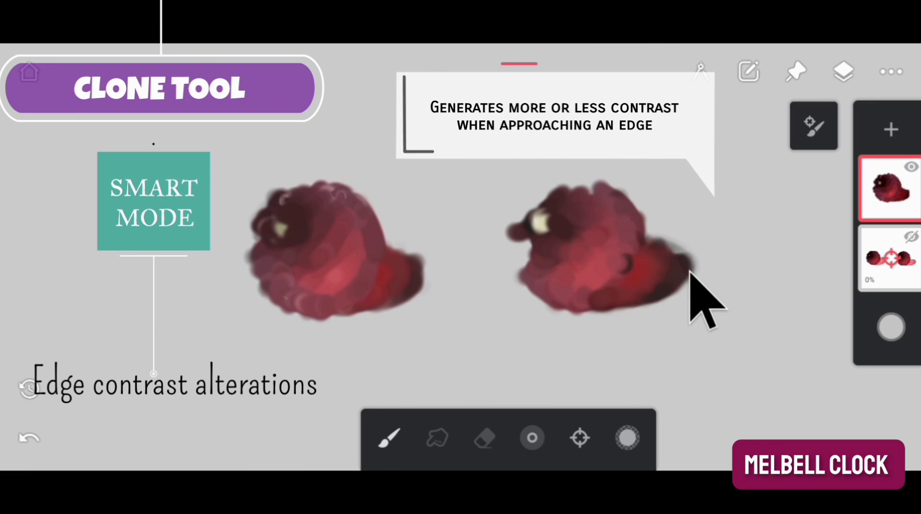
pyautogui.moveTo(630, 249)
pyautogui.mouseDown()
pyautogui.moveTo(521, 275)
pyautogui.moveTo(643, 272)
pyautogui.moveTo(637, 287)
pyautogui.moveTo(550, 302)
pyautogui.mouseUp()
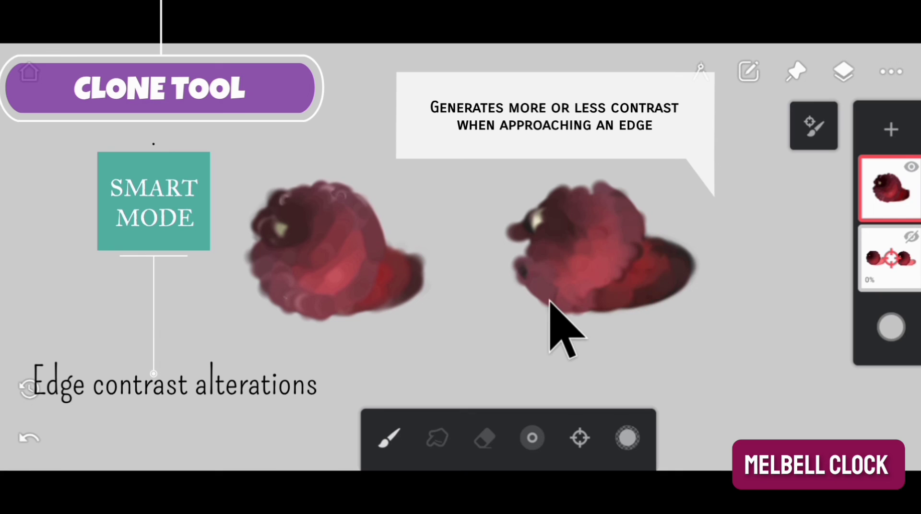
pyautogui.moveTo(673, 259)
pyautogui.mouseDown()
pyautogui.moveTo(624, 215)
pyautogui.moveTo(548, 196)
pyautogui.moveTo(512, 277)
pyautogui.moveTo(536, 217)
pyautogui.moveTo(619, 176)
pyautogui.moveTo(544, 219)
pyautogui.moveTo(527, 253)
pyautogui.moveTo(605, 182)
pyautogui.mouseUp()
pyautogui.moveTo(488, 261)
pyautogui.mouseDown()
pyautogui.moveTo(635, 291)
pyautogui.moveTo(505, 298)
pyautogui.mouseUp()
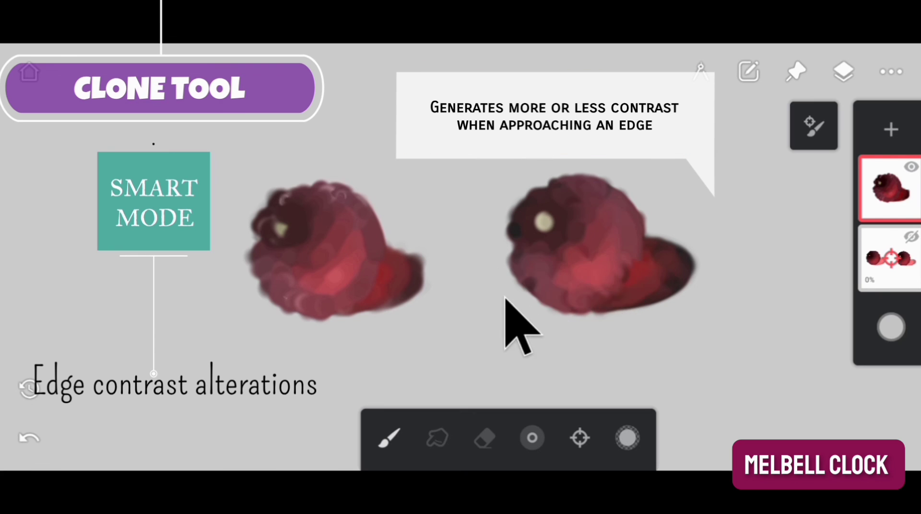
pyautogui.moveTo(701, 277)
pyautogui.mouseDown()
pyautogui.moveTo(641, 242)
pyautogui.moveTo(606, 207)
pyautogui.moveTo(614, 192)
pyautogui.moveTo(502, 190)
pyautogui.moveTo(547, 172)
pyautogui.moveTo(538, 198)
pyautogui.moveTo(552, 188)
pyautogui.moveTo(515, 260)
pyautogui.moveTo(516, 212)
pyautogui.moveTo(494, 273)
pyautogui.moveTo(512, 210)
pyautogui.moveTo(502, 250)
pyautogui.moveTo(558, 204)
pyautogui.mouseUp()
pyautogui.click(549, 219)
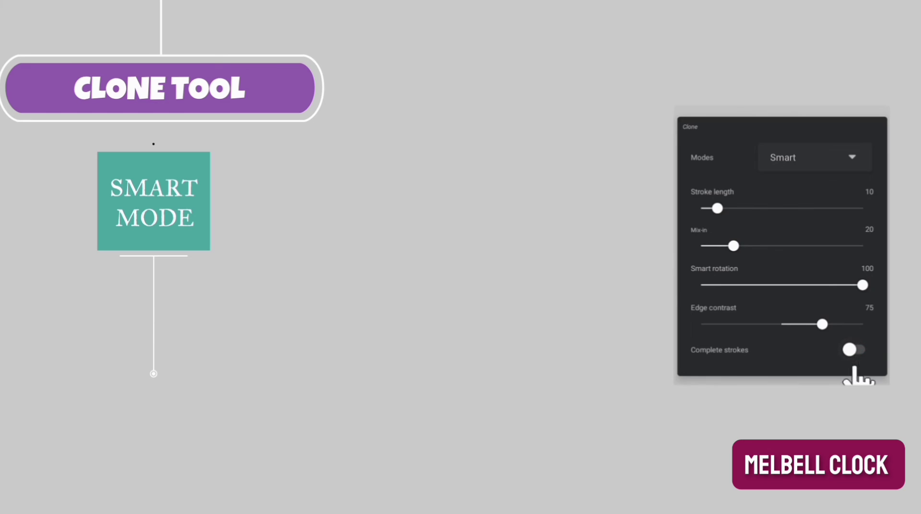
# Step: Paint the first pink ball with Complete strokes off, turn Complete strokes on, and paint a second ball beside it for comparison
pyautogui.moveTo(341, 206); pyautogui.dragTo(369, 346)
pyautogui.moveTo(387, 314); pyautogui.dragTo(390, 267)
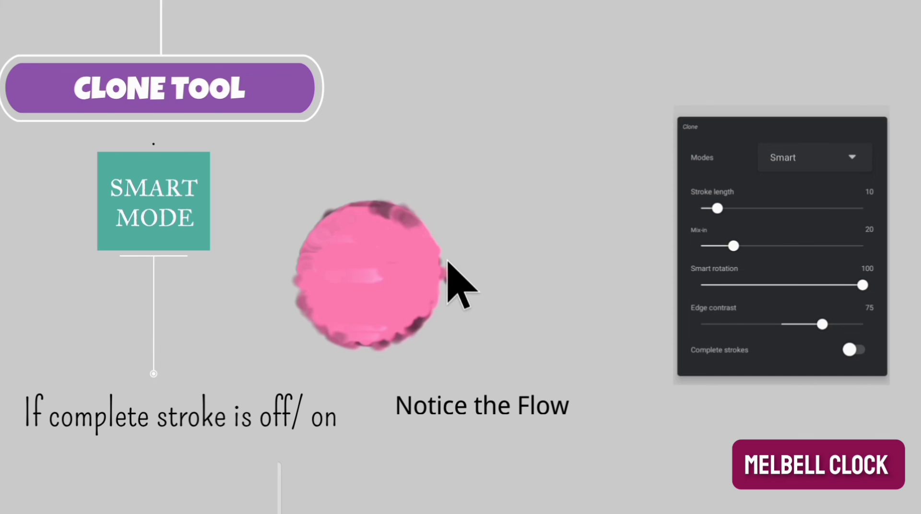
pyautogui.click(855, 350)
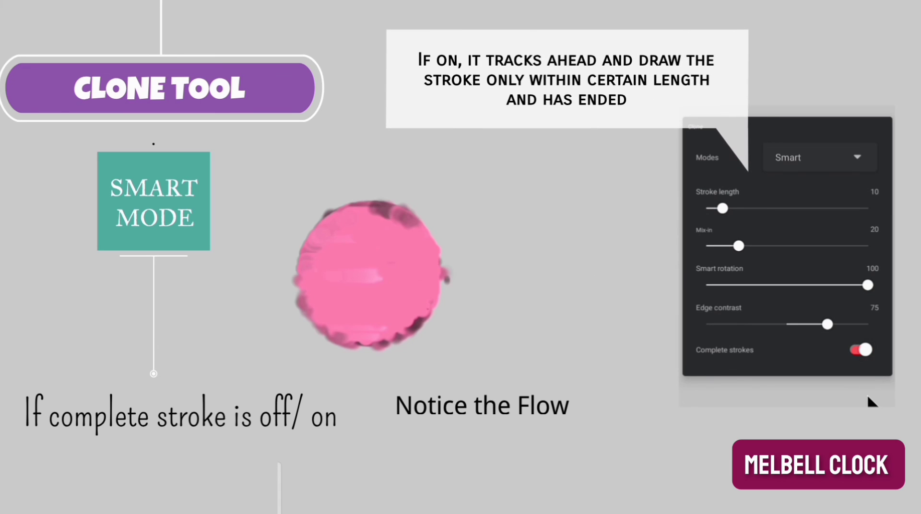
pyautogui.moveTo(533, 220)
pyautogui.mouseDown()
pyautogui.moveTo(537, 359)
pyautogui.moveTo(560, 217)
pyautogui.moveTo(580, 325)
pyautogui.mouseUp()
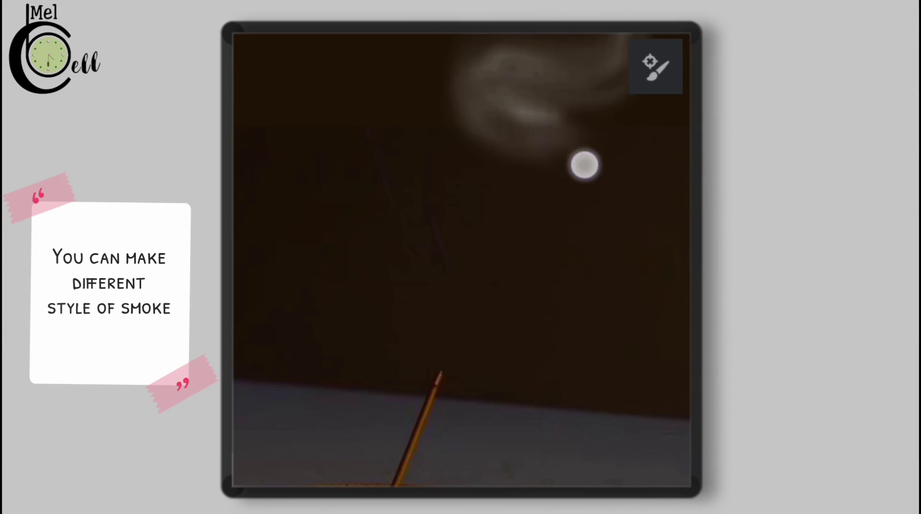
# Step: Paint curling smoke with clone strokes from the upper part of the dark photo down to the tip of the incense stick
pyautogui.moveTo(582, 163)
pyautogui.mouseDown()
pyautogui.moveTo(441, 121)
pyautogui.moveTo(329, 118)
pyautogui.moveTo(313, 191)
pyautogui.moveTo(346, 227)
pyautogui.moveTo(425, 217)
pyautogui.moveTo(477, 236)
pyautogui.moveTo(437, 287)
pyautogui.moveTo(473, 302)
pyautogui.moveTo(439, 378)
pyautogui.mouseUp()
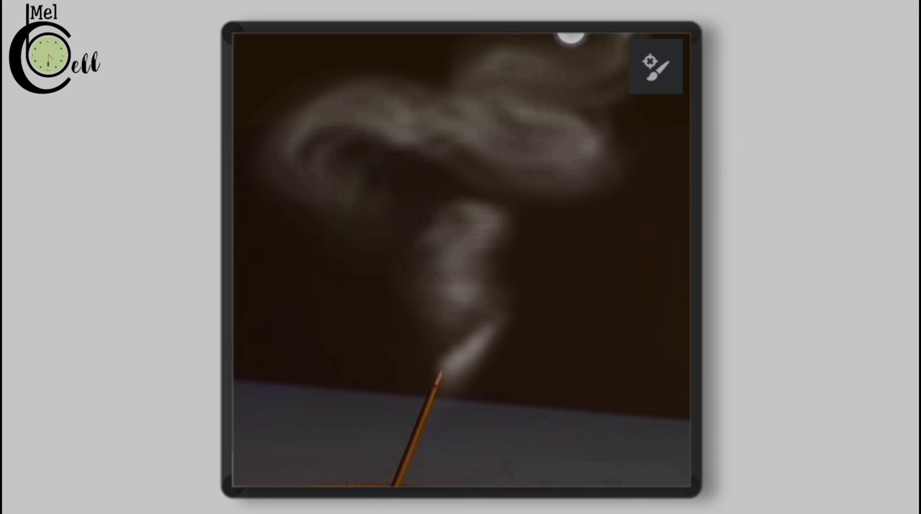
pyautogui.moveTo(568, 35)
pyautogui.mouseDown()
pyautogui.moveTo(442, 76)
pyautogui.moveTo(457, 140)
pyautogui.moveTo(297, 79)
pyautogui.moveTo(303, 181)
pyautogui.mouseUp()
pyautogui.moveTo(427, 194)
pyautogui.mouseDown()
pyautogui.moveTo(371, 225)
pyautogui.moveTo(337, 276)
pyautogui.mouseUp()
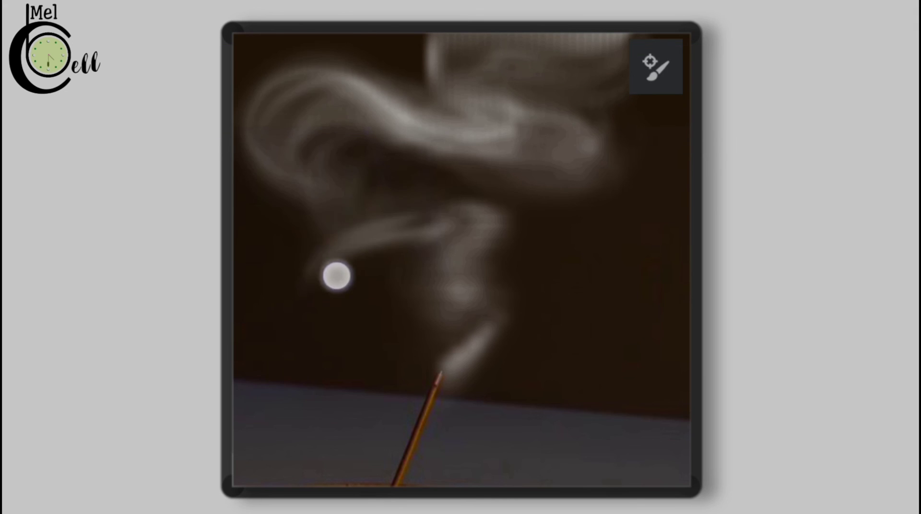
pyautogui.moveTo(448, 187)
pyautogui.mouseDown()
pyautogui.moveTo(488, 224)
pyautogui.moveTo(459, 290)
pyautogui.moveTo(473, 321)
pyautogui.moveTo(446, 381)
pyautogui.mouseUp()
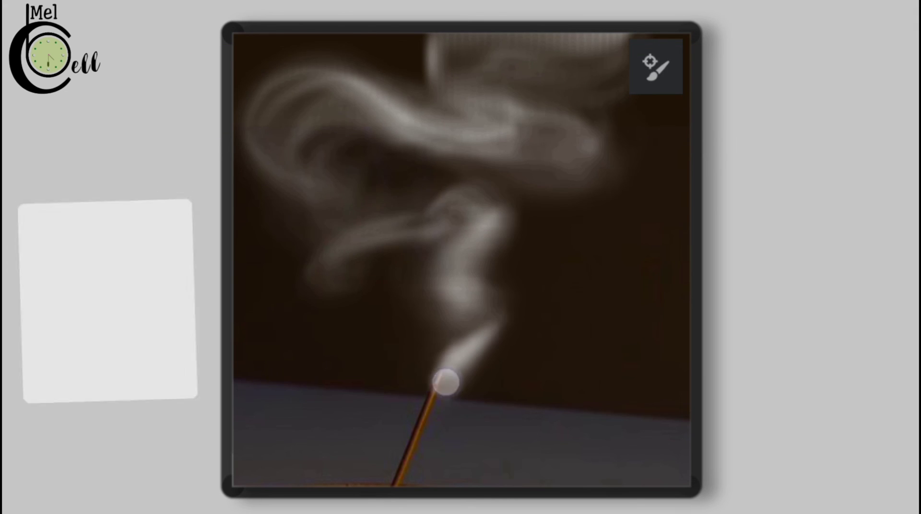